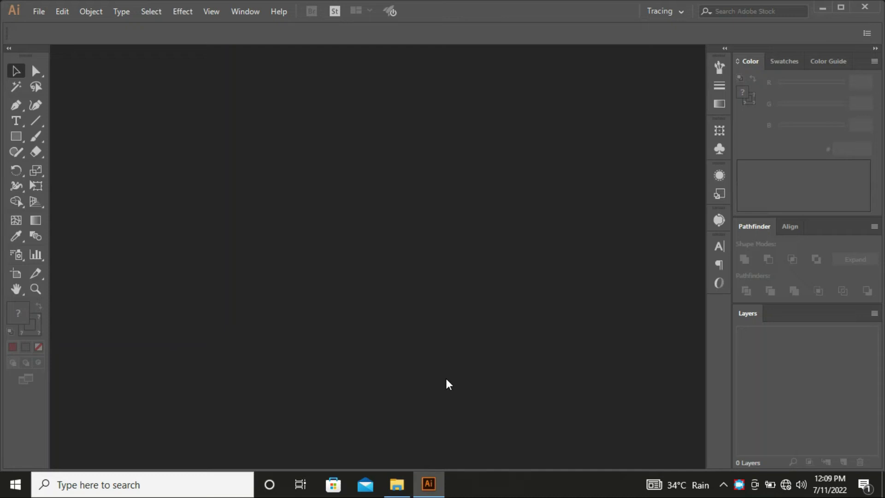
# Open the Tom cat image from the cartoon folder and scale it to fill the artboard.
pyautogui.click(396, 483)
pyautogui.moveTo(368, 198)
pyautogui.mouseDown()
pyautogui.moveTo(424, 438)
pyautogui.moveTo(387, 299)
pyautogui.mouseUp()
pyautogui.click(392, 304)
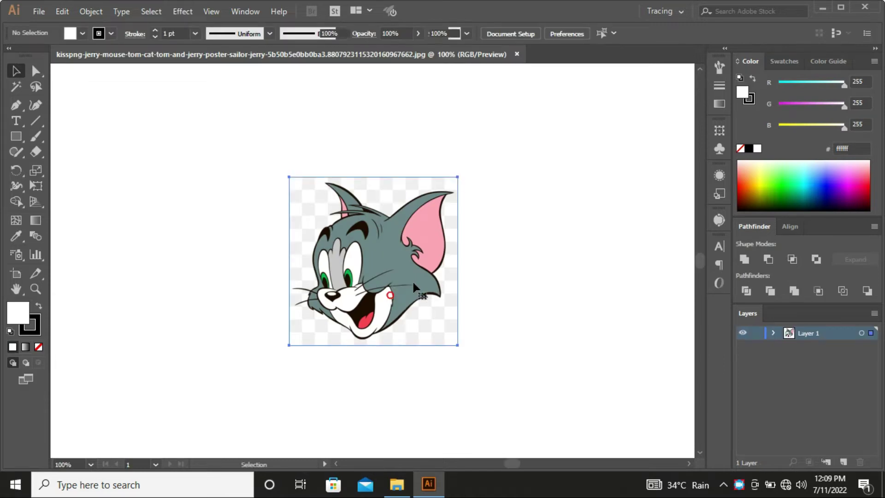
pyautogui.hotkey('ctrl', '-')
pyautogui.keyDown('alt'); pyautogui.scroll(-1, 456, 261); pyautogui.keyUp('alt')
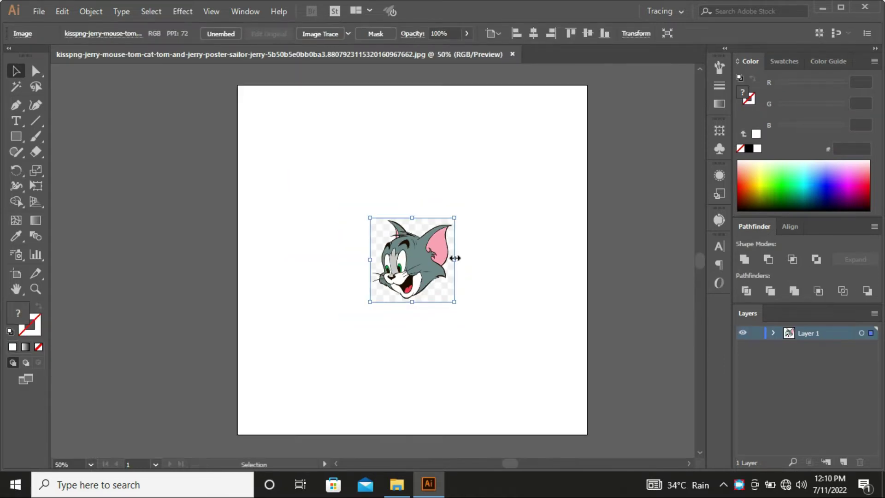
pyautogui.moveTo(455, 261); pyautogui.dragTo(567, 262)
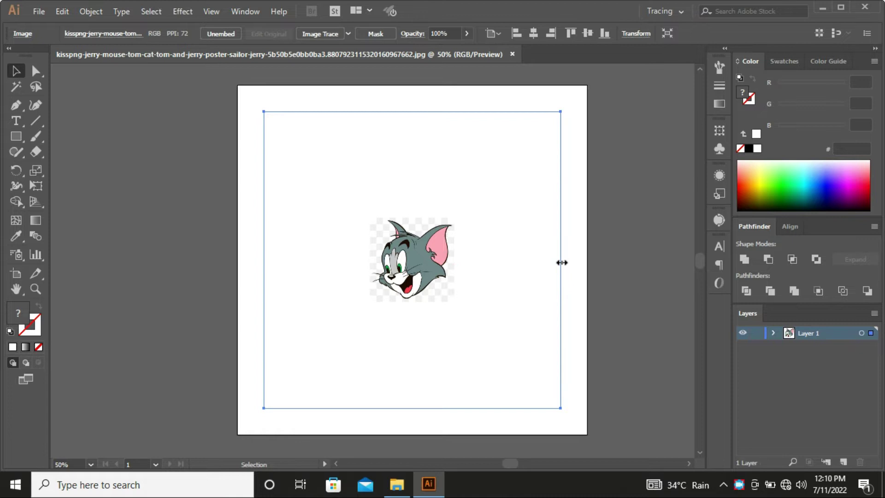
# Lock Layer 1 and add a new empty Layer 2 above it.
pyautogui.click(758, 333)
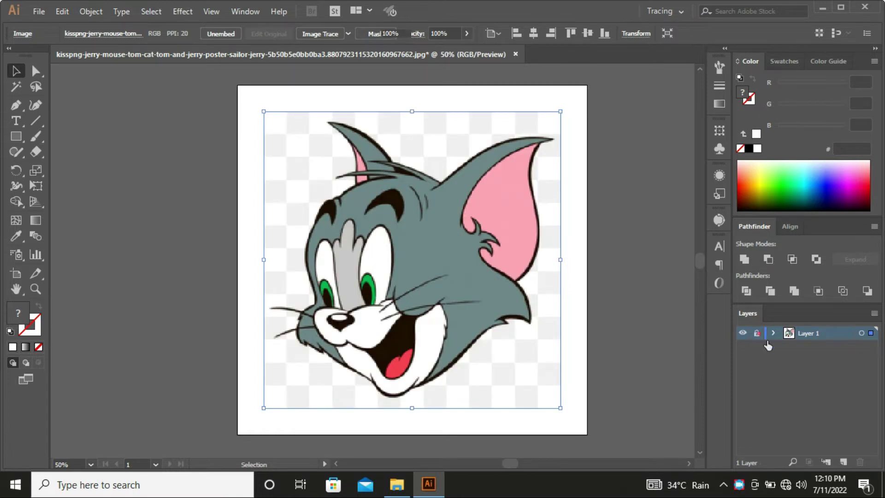
pyautogui.click(844, 462)
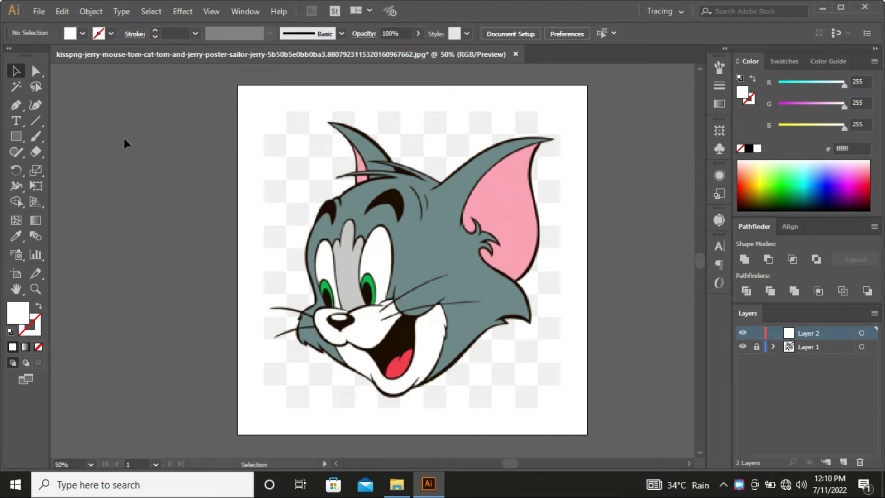
pyautogui.click(15, 105)
# Trace the right ear's outer edge up to a sharp tip, with no fill.
pyautogui.hotkey('ctrl', '=')
pyautogui.hotkey('ctrl', '=')
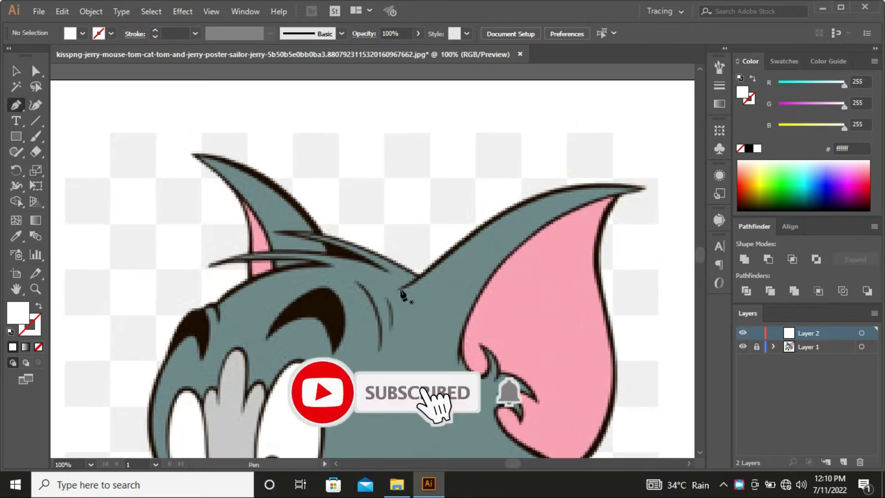
pyautogui.click(396, 290)
pyautogui.click(433, 270)
pyautogui.click(456, 247)
pyautogui.click(481, 224)
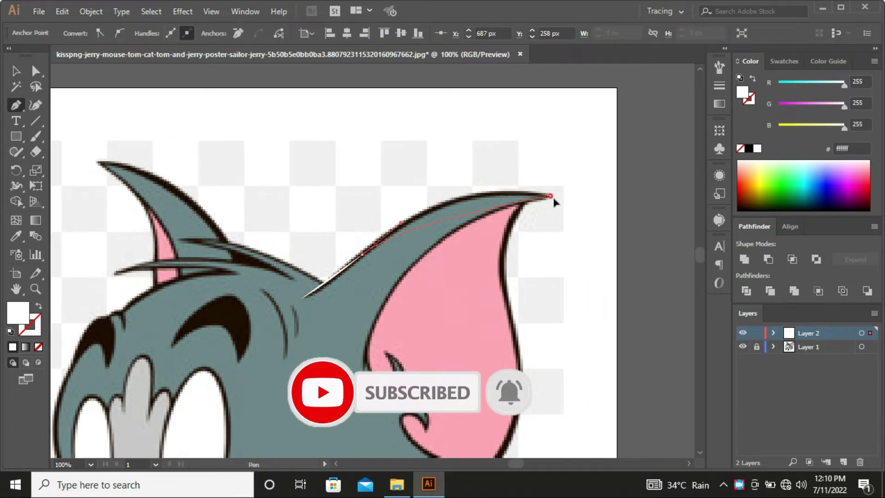
pyautogui.moveTo(549, 195)
pyautogui.mouseDown()
pyautogui.moveTo(629, 217)
pyautogui.moveTo(635, 210)
pyautogui.mouseUp()
pyautogui.click(550, 196)
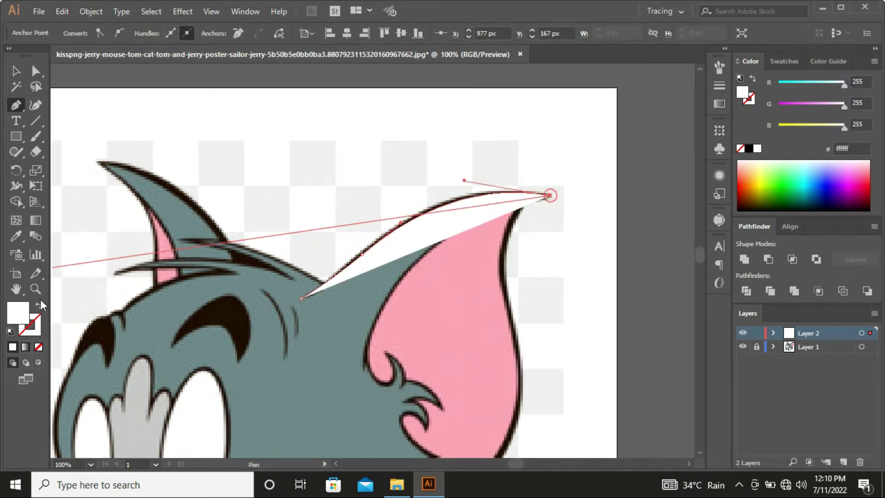
pyautogui.hotkey('shift', 'x')
# Curve the outline down the inner ear edge to a corner anchor.
pyautogui.moveTo(470, 367); pyautogui.dragTo(435, 326)
pyautogui.moveTo(404, 201); pyautogui.dragTo(375, 235)
pyautogui.moveTo(331, 323); pyautogui.dragTo(335, 342)
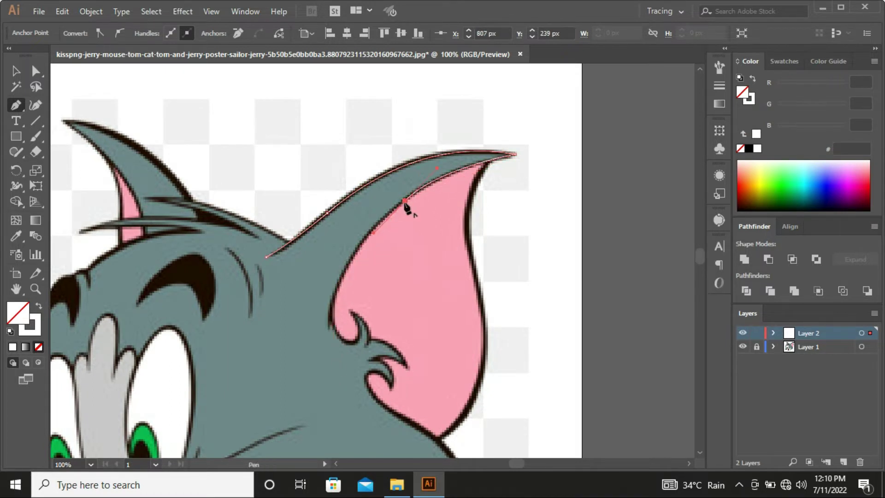
pyautogui.moveTo(332, 322)
pyautogui.mouseDown()
pyautogui.moveTo(342, 375)
pyautogui.moveTo(330, 393)
pyautogui.mouseUp()
pyautogui.click(332, 324)
pyautogui.scroll(2, 350, 345)
# Trace the curled fur tufts inside the ear, with sharp tuft corners.
pyautogui.moveTo(365, 333); pyautogui.dragTo(395, 305)
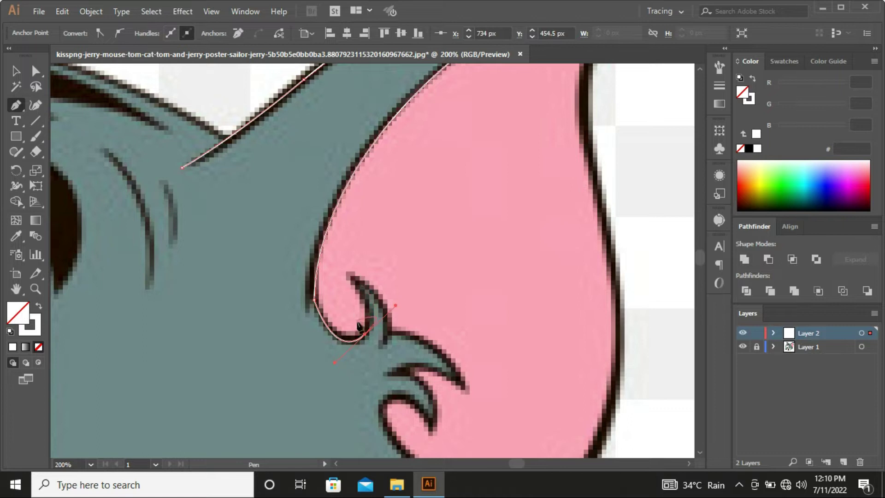
pyautogui.moveTo(352, 277)
pyautogui.mouseDown()
pyautogui.moveTo(383, 312)
pyautogui.moveTo(367, 286)
pyautogui.mouseUp()
pyautogui.moveTo(343, 250)
pyautogui.mouseDown()
pyautogui.moveTo(392, 317)
pyautogui.moveTo(364, 377)
pyautogui.moveTo(374, 343)
pyautogui.mouseUp()
pyautogui.moveTo(466, 374)
pyautogui.mouseDown()
pyautogui.moveTo(420, 331)
pyautogui.moveTo(450, 391)
pyautogui.mouseUp()
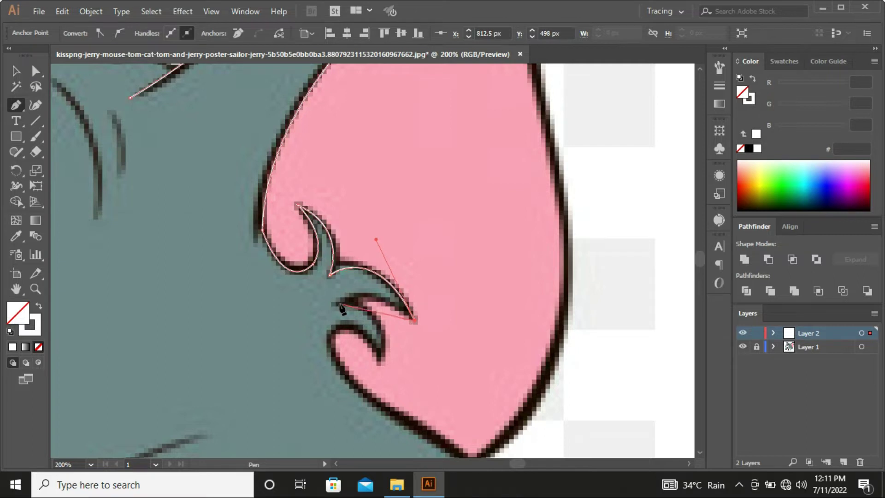
pyautogui.moveTo(339, 304); pyautogui.dragTo(359, 333)
pyautogui.moveTo(381, 370)
pyautogui.mouseDown()
pyautogui.moveTo(391, 314)
pyautogui.moveTo(394, 351)
pyautogui.mouseUp()
pyautogui.click(391, 305)
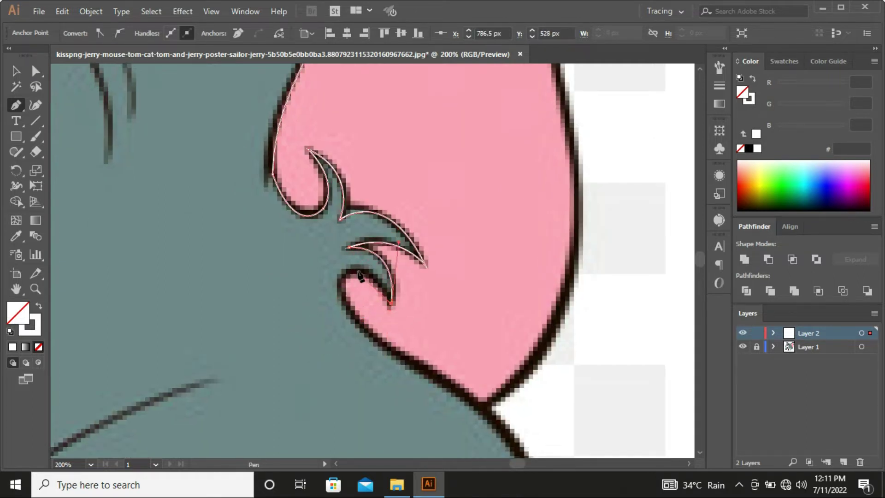
pyautogui.moveTo(349, 272); pyautogui.dragTo(319, 275)
pyautogui.click(363, 330)
# Finish the outline along the lower ear edge and around the pointed cheek spike.
pyautogui.scroll(-3, 405, 366)
pyautogui.click(377, 268)
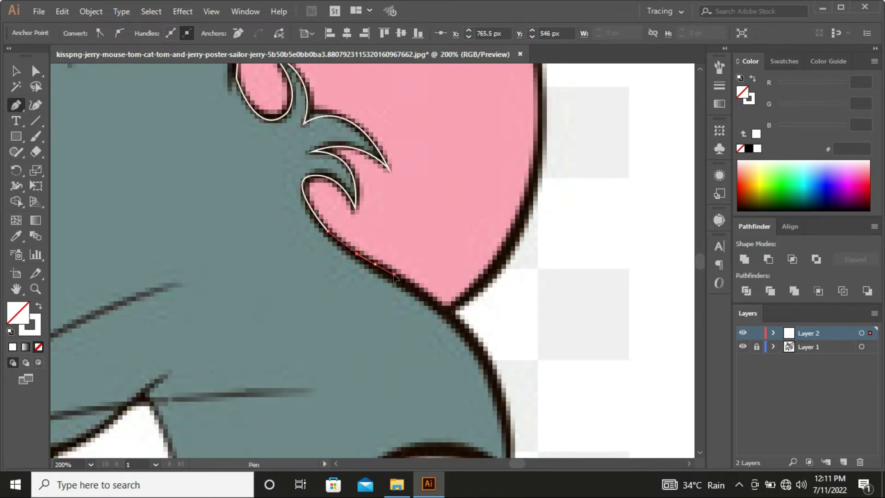
pyautogui.scroll(-1, 404, 231)
pyautogui.scroll(-3, 430, 277)
pyautogui.moveTo(436, 289); pyautogui.dragTo(428, 392)
pyautogui.click(435, 287)
pyautogui.moveTo(344, 277); pyautogui.dragTo(300, 308)
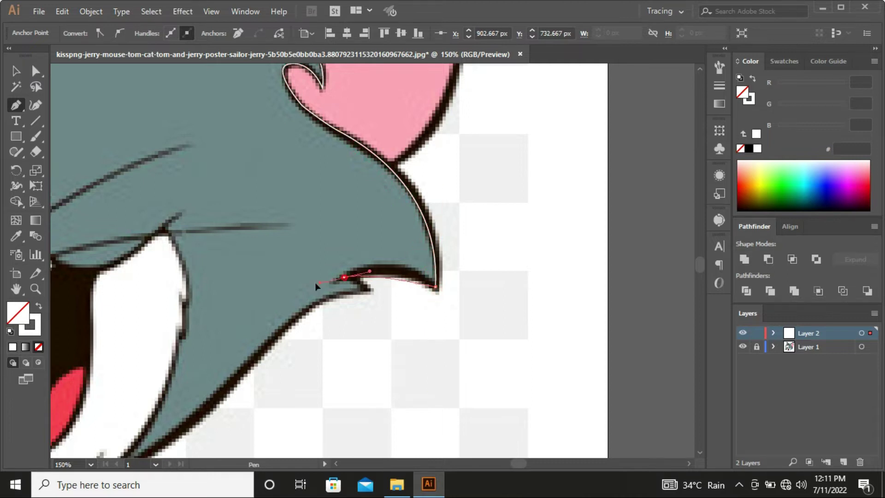
pyautogui.click(344, 277)
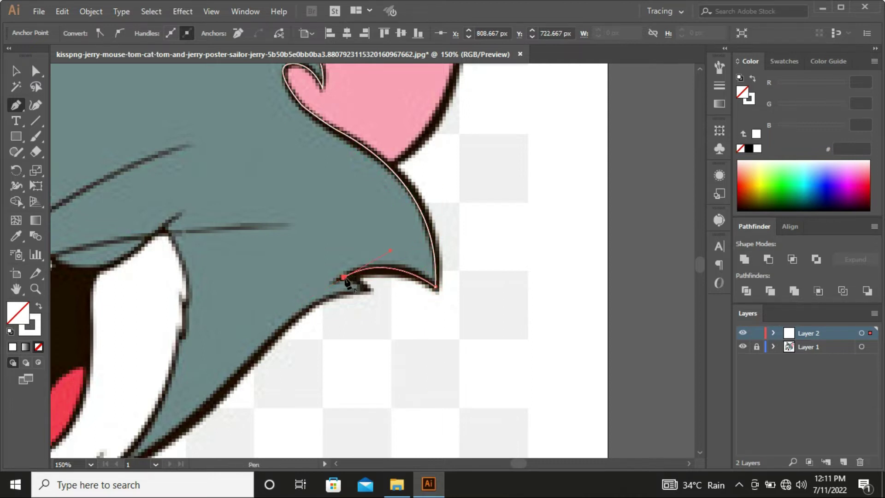
pyautogui.click(372, 291)
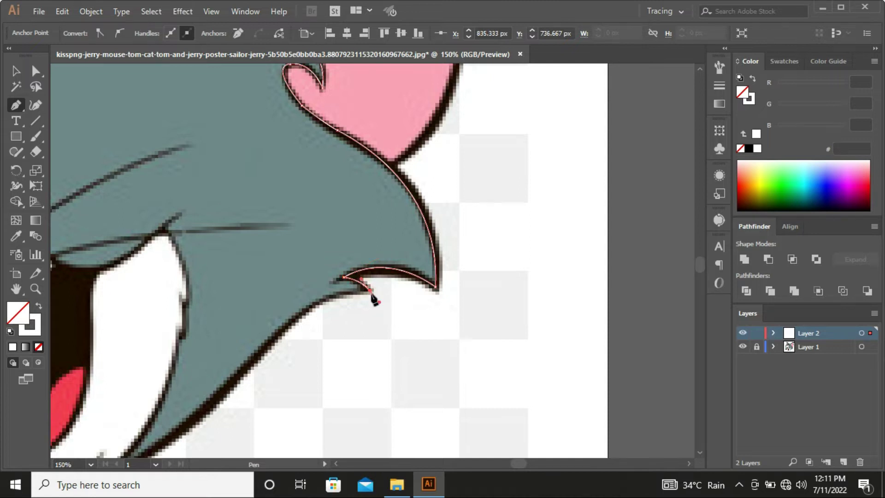
# Draw a path from the ear tip down the pink inner ear edge.
pyautogui.hotkey('ctrl', '-')
pyautogui.hotkey('ctrl', '-')
pyautogui.scroll(2, 441, 161)
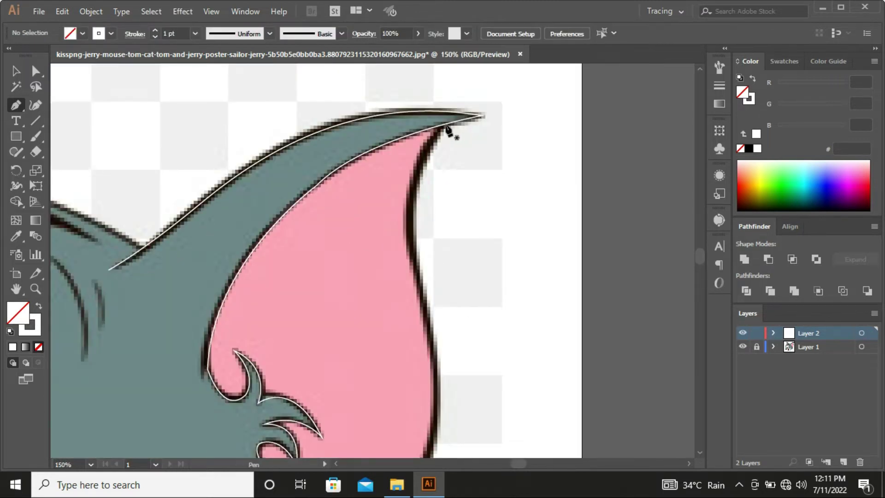
pyautogui.click(446, 125)
pyautogui.moveTo(405, 229); pyautogui.dragTo(417, 320)
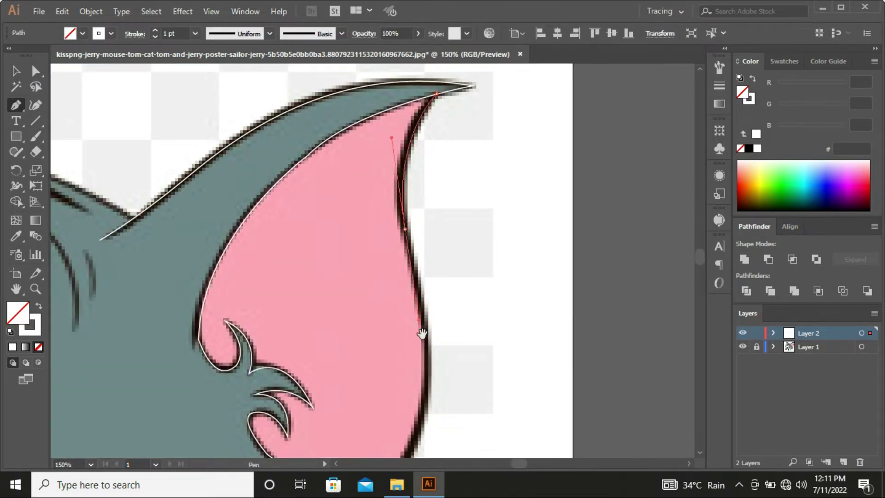
pyautogui.hotkey('ctrl', '-')
pyautogui.moveTo(383, 147); pyautogui.dragTo(425, 175)
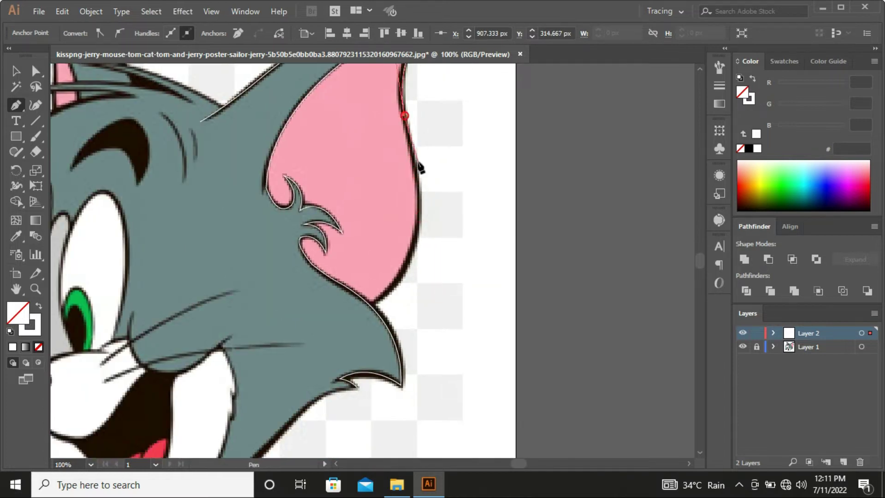
pyautogui.click(414, 158)
pyautogui.moveTo(373, 307)
pyautogui.mouseDown()
pyautogui.moveTo(322, 361)
pyautogui.moveTo(302, 368)
pyautogui.mouseUp()
pyautogui.press('Escape')
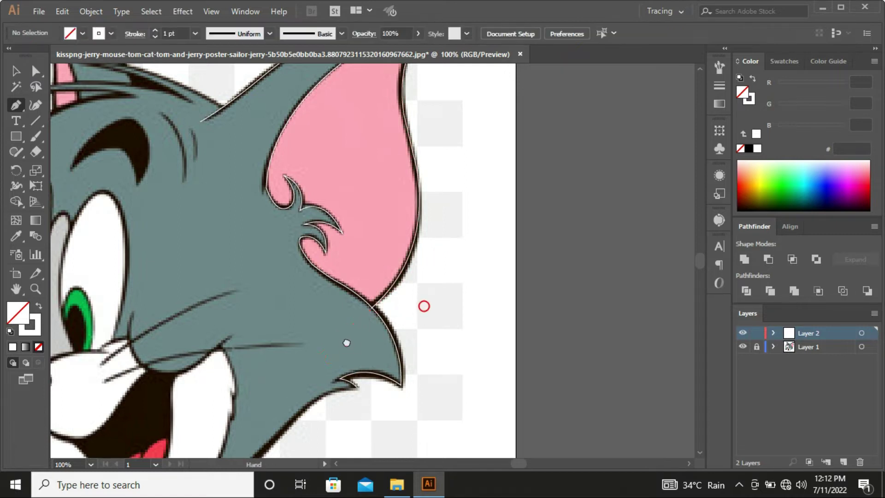
# Draw a path from the cheek spike along the lower cheek toward the chin.
pyautogui.moveTo(270, 154); pyautogui.dragTo(344, 174)
pyautogui.moveTo(399, 312); pyautogui.dragTo(380, 200)
pyautogui.hotkey('ctrl', '+')
pyautogui.hotkey('ctrl', '+')
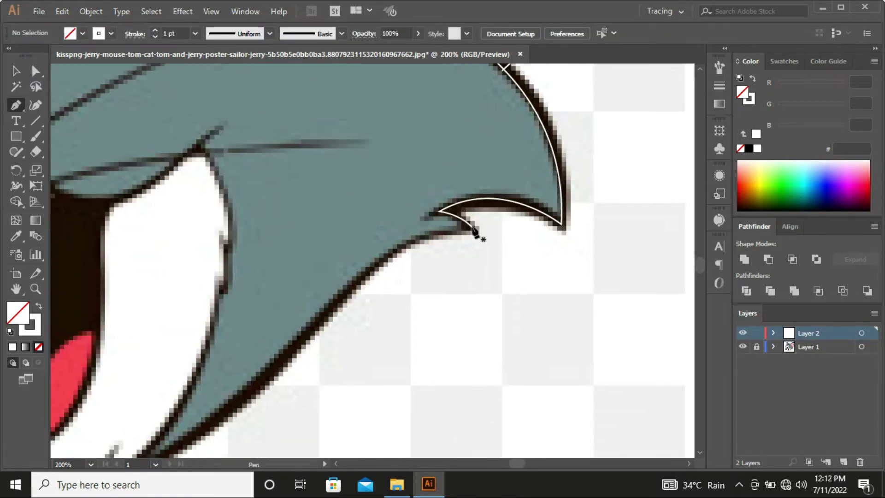
pyautogui.click(475, 229)
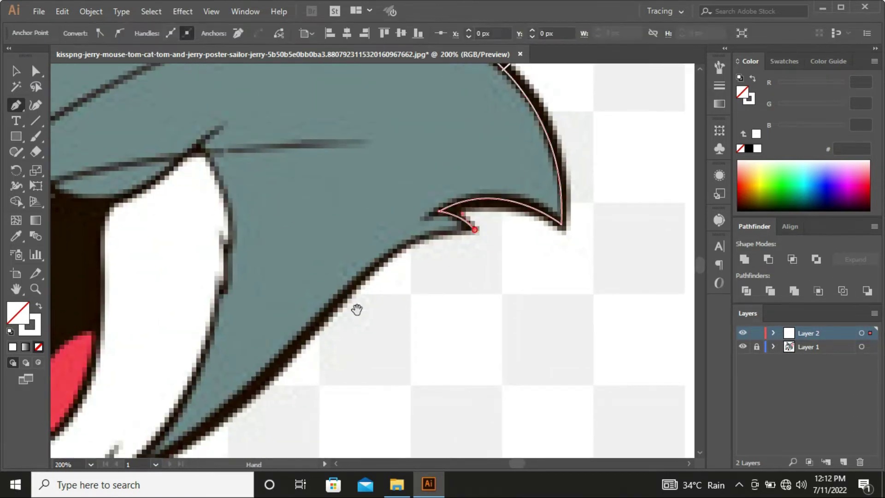
pyautogui.moveTo(372, 321); pyautogui.dragTo(399, 270)
pyautogui.moveTo(400, 218); pyautogui.dragTo(295, 348)
pyautogui.hotkey('ctrl', 'z')
pyautogui.moveTo(177, 437)
pyautogui.mouseDown()
pyautogui.moveTo(320, 310)
pyautogui.moveTo(259, 312)
pyautogui.mouseUp()
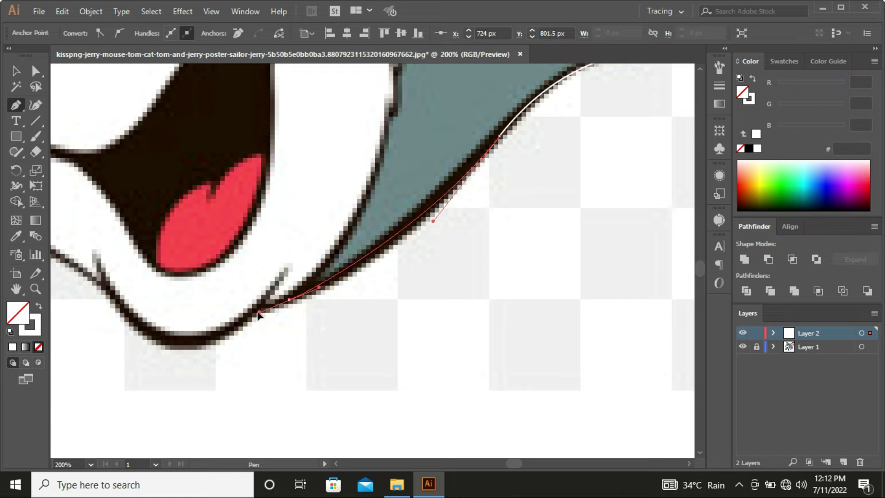
pyautogui.keyDown('ctrl'); pyautogui.click(306, 329); pyautogui.keyUp('ctrl')
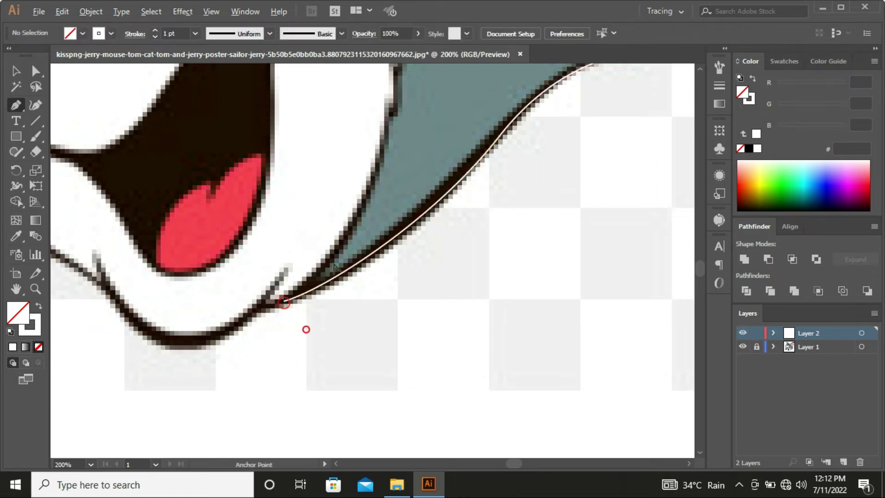
# Trace the cheek beside the mouth down to the chin and adjust its end anchor.
pyautogui.scroll(-3, 335, 267)
pyautogui.scroll(3, 349, 201)
pyautogui.click(341, 195)
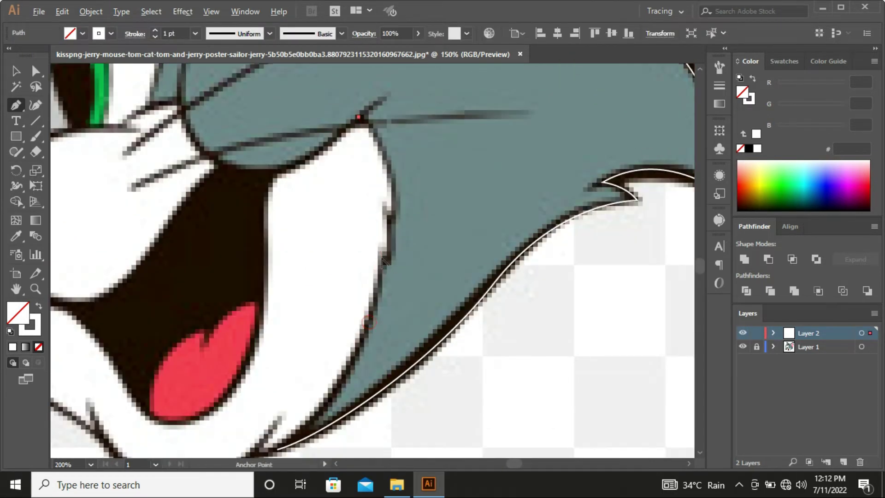
pyautogui.scroll(-5, 352, 203)
pyautogui.scroll(3, 428, 221)
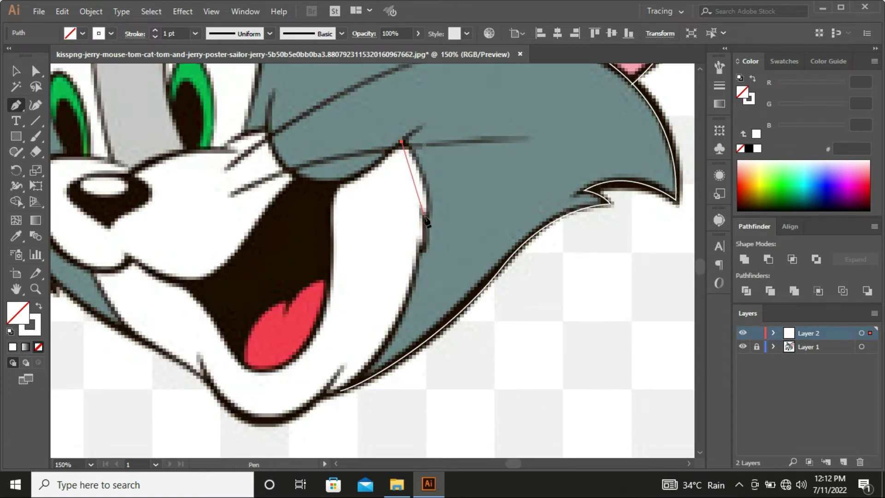
pyautogui.moveTo(426, 263); pyautogui.dragTo(426, 265)
pyautogui.scroll(-3, 430, 283)
pyautogui.moveTo(357, 333)
pyautogui.mouseDown()
pyautogui.moveTo(293, 378)
pyautogui.moveTo(260, 384)
pyautogui.mouseUp()
pyautogui.keyDown('ctrl'); pyautogui.click(366, 342); pyautogui.keyUp('ctrl')
pyautogui.scroll(4, 366, 341)
pyautogui.moveTo(387, 295); pyautogui.dragTo(353, 324)
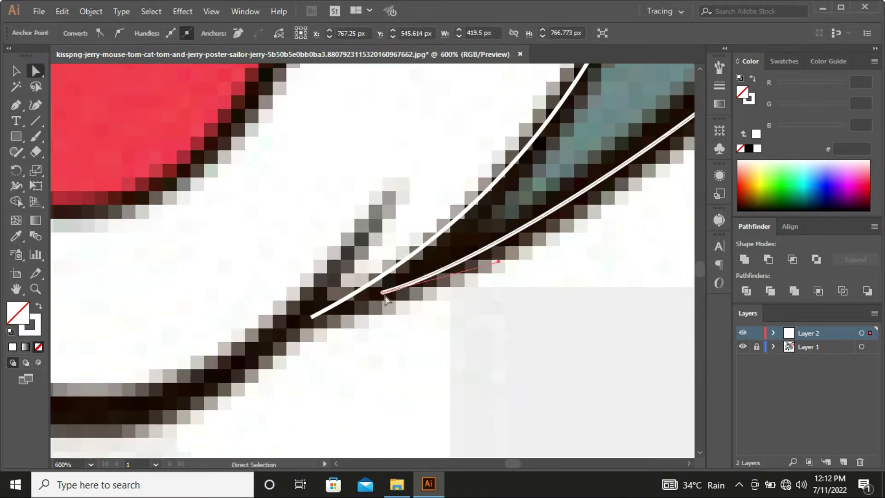
# Trace the bottom of the chin with smooth curved points.
pyautogui.keyDown('ctrl'); pyautogui.click(353, 324); pyautogui.keyUp('ctrl')
pyautogui.scroll(-4, 353, 324)
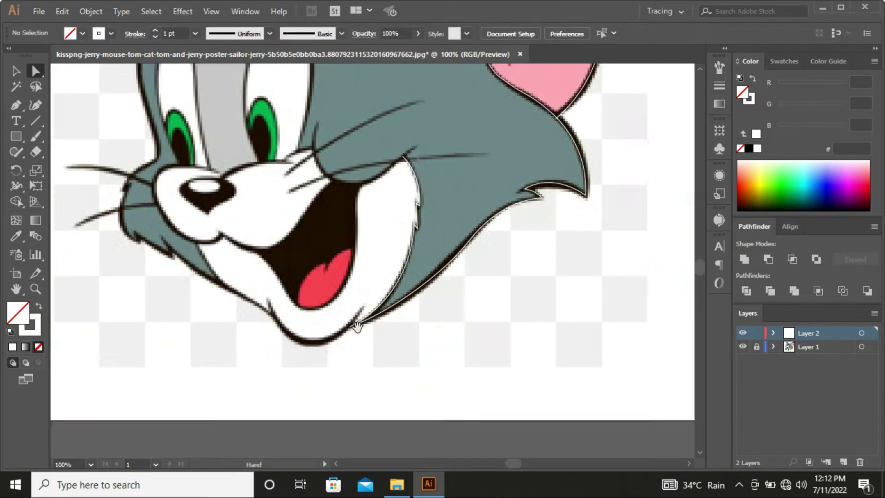
pyautogui.press('p')
pyautogui.scroll(2, 421, 323)
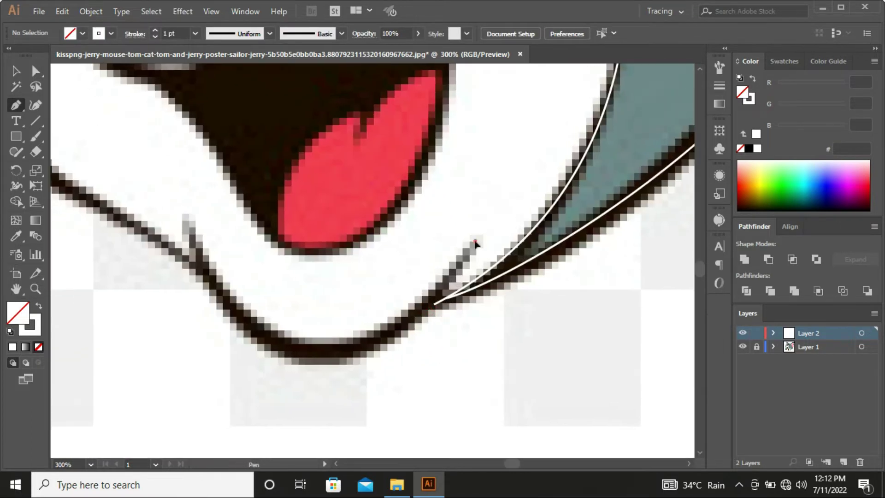
pyautogui.scroll(-3, 475, 243)
pyautogui.moveTo(407, 331); pyautogui.dragTo(363, 330)
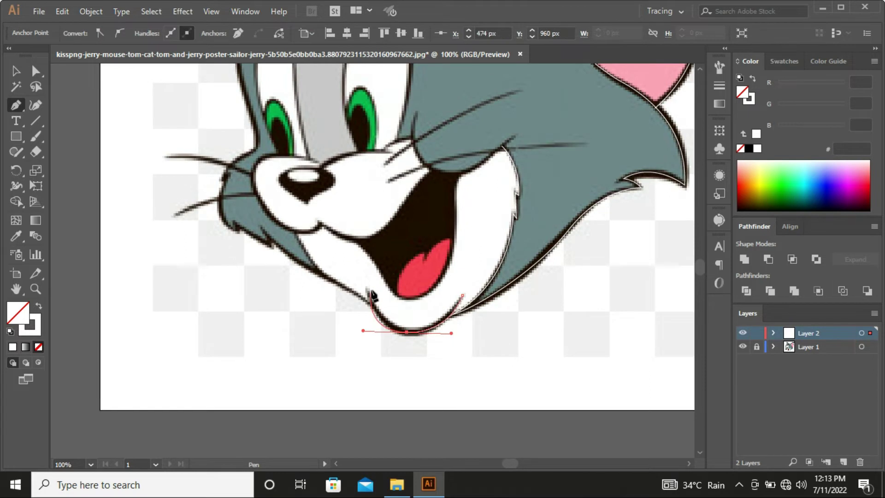
pyautogui.moveTo(366, 288); pyautogui.dragTo(359, 242)
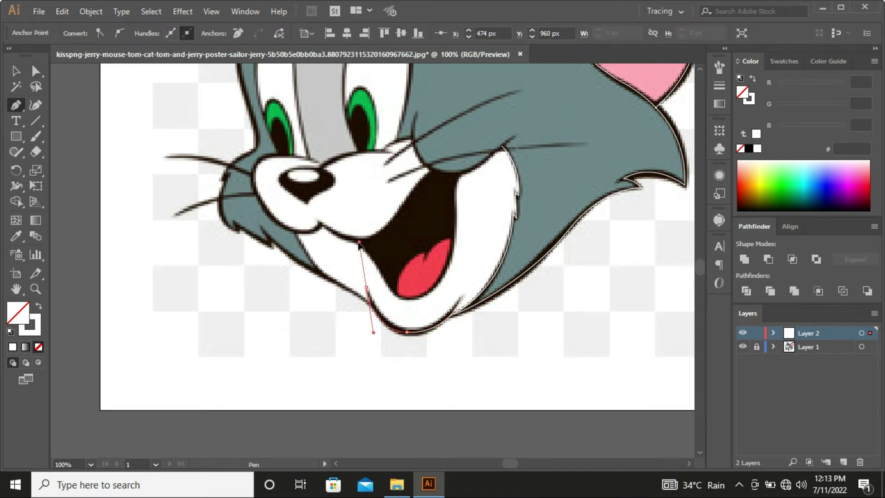
pyautogui.keyDown('ctrl'); pyautogui.click(357, 243); pyautogui.keyUp('ctrl')
pyautogui.scroll(1, 330, 300)
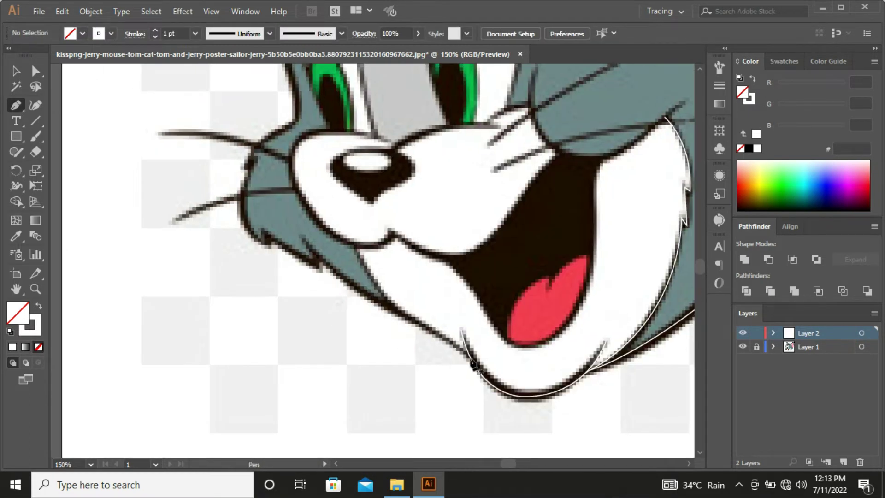
# Extend the outline from the chin along the lower jaw.
pyautogui.click(474, 364)
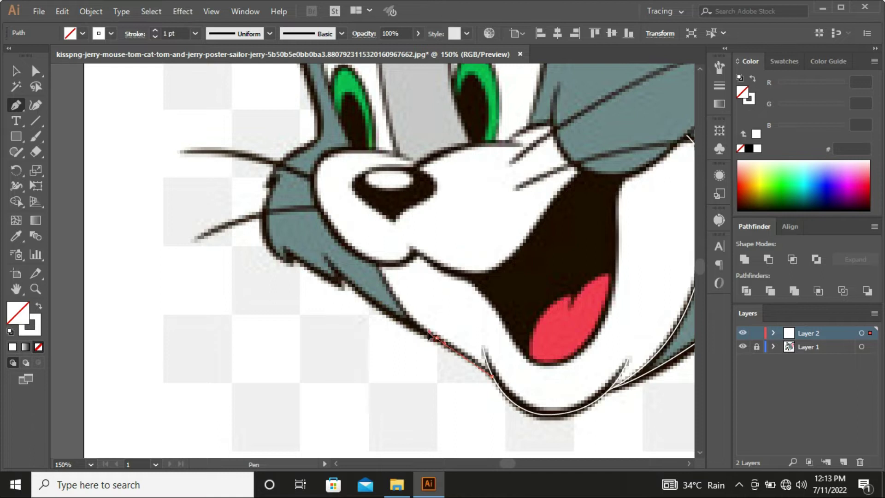
pyautogui.moveTo(428, 335); pyautogui.dragTo(375, 260)
pyautogui.keyDown('ctrl'); pyautogui.click(371, 346); pyautogui.keyUp('ctrl')
pyautogui.scroll(1, 368, 336)
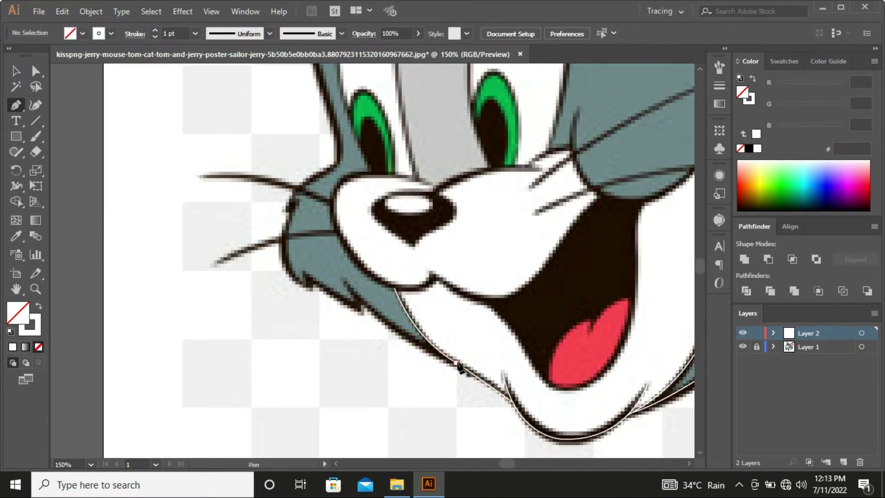
pyautogui.click(456, 364)
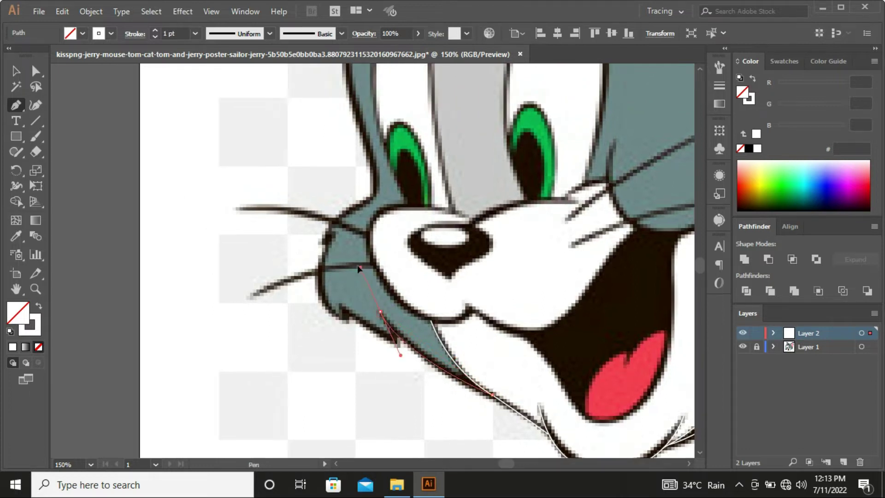
pyautogui.moveTo(379, 312); pyautogui.dragTo(355, 263)
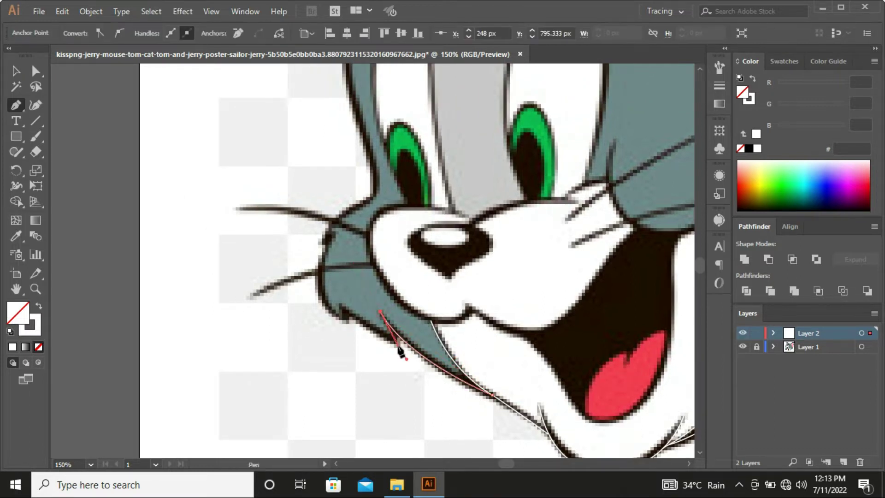
# Trace the cheek fur spikes and continue the outline up the side of the head.
pyautogui.click(334, 299)
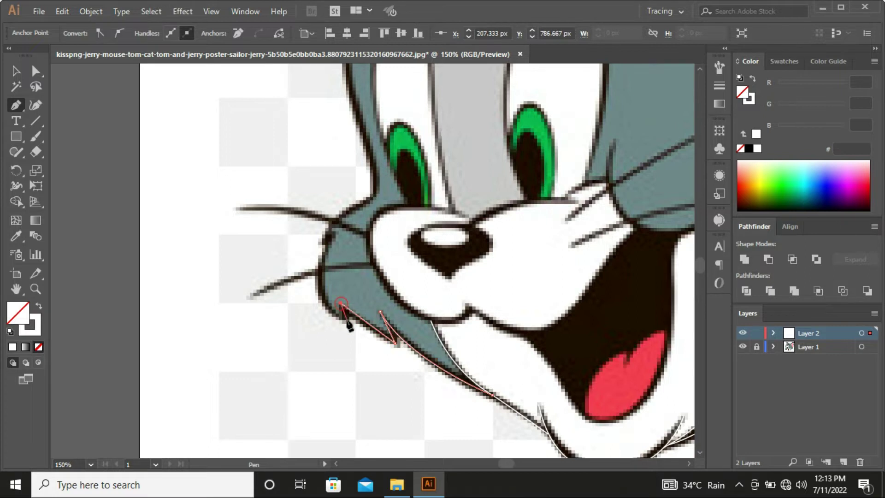
pyautogui.moveTo(334, 299); pyautogui.dragTo(348, 320)
pyautogui.moveTo(348, 257); pyautogui.dragTo(388, 196)
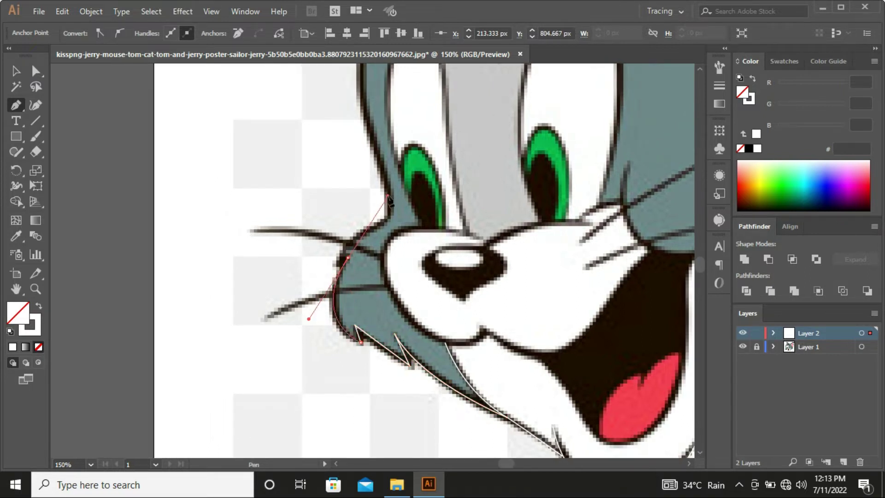
pyautogui.moveTo(358, 237); pyautogui.dragTo(372, 231)
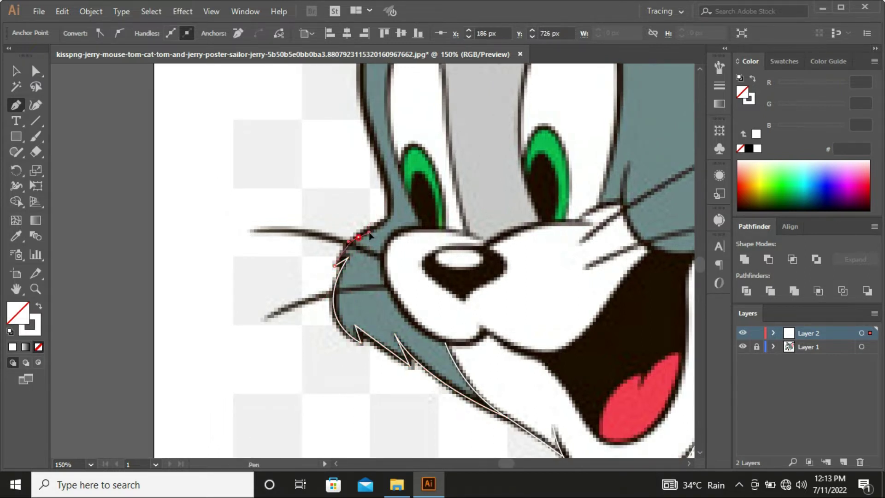
pyautogui.moveTo(389, 179); pyautogui.dragTo(385, 159)
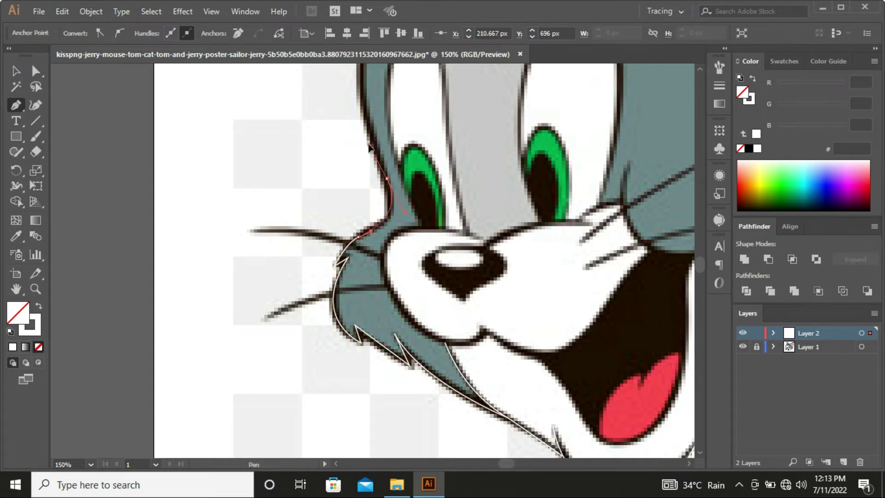
pyautogui.scroll(2, 367, 165)
pyautogui.scroll(3, 365, 193)
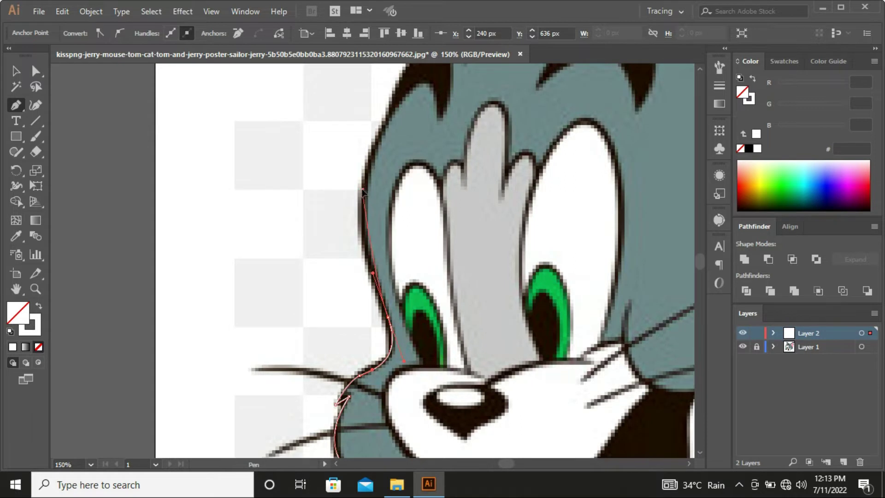
pyautogui.scroll(3, 363, 190)
pyautogui.click(379, 213)
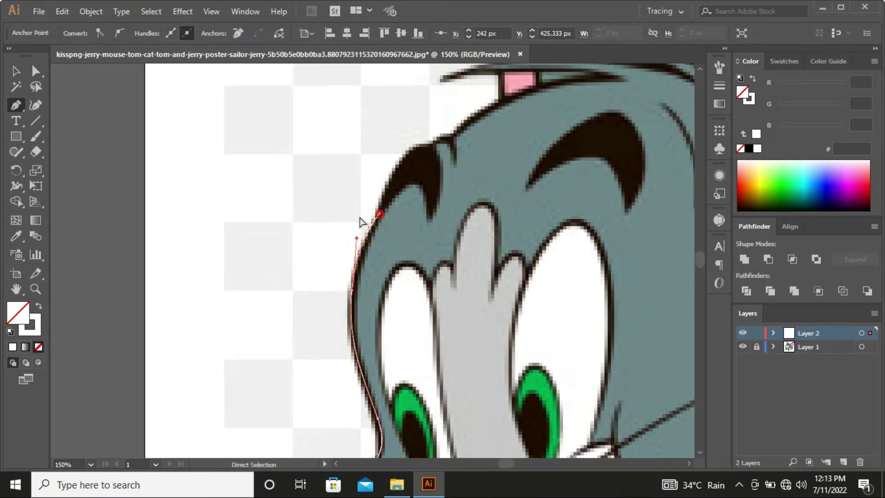
pyautogui.keyDown('ctrl'); pyautogui.click(361, 223); pyautogui.keyUp('ctrl')
# Draw a closed shape around the dark fur tuft with a sharp top point.
pyautogui.click(430, 220)
pyautogui.moveTo(430, 198); pyautogui.dragTo(460, 244)
pyautogui.moveTo(460, 186); pyautogui.dragTo(438, 160)
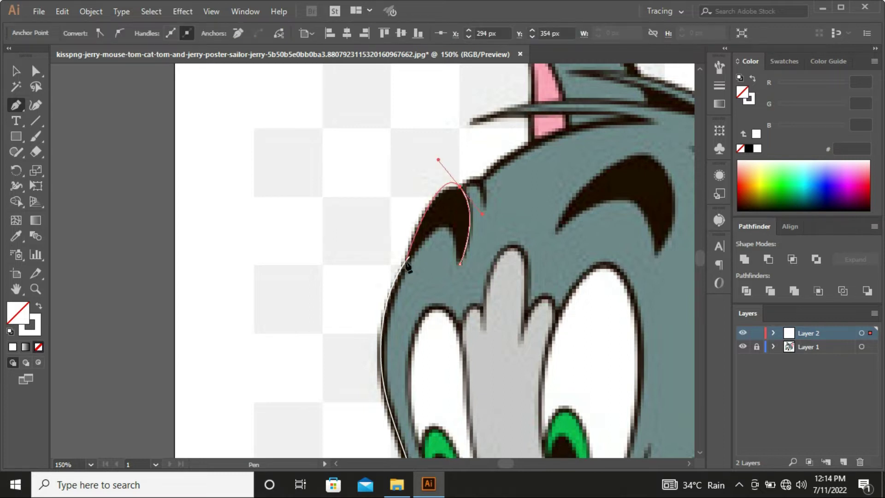
pyautogui.click(460, 188)
pyautogui.moveTo(407, 261); pyautogui.dragTo(386, 348)
pyautogui.click(448, 224)
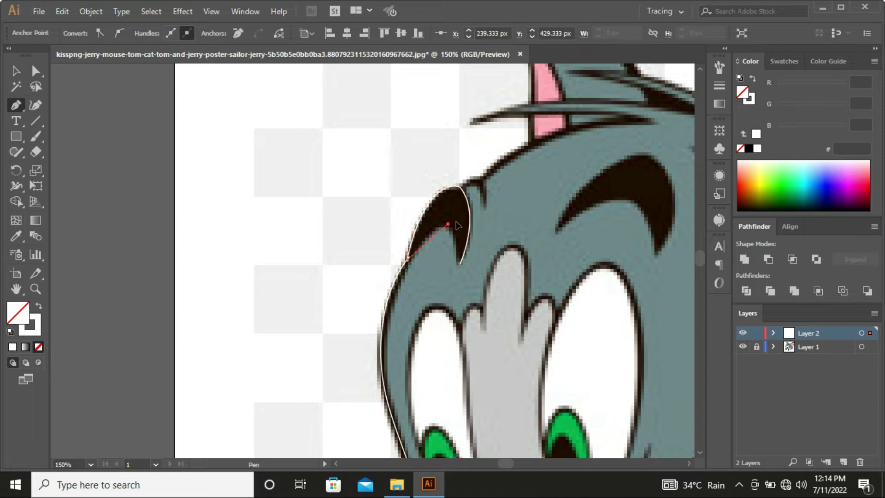
pyautogui.moveTo(469, 217); pyautogui.dragTo(463, 224)
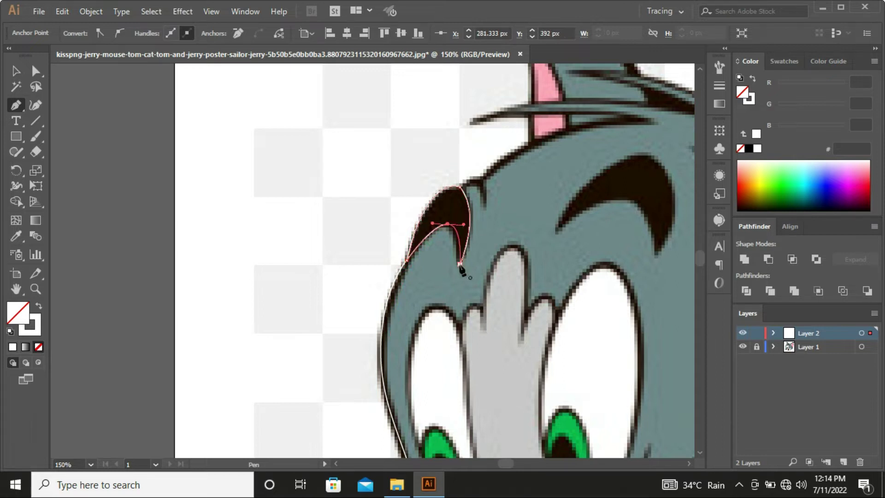
pyautogui.click(460, 264)
# Round off the tuft's top corner with the Direct Selection tool.
pyautogui.press('a')
pyautogui.click(470, 209)
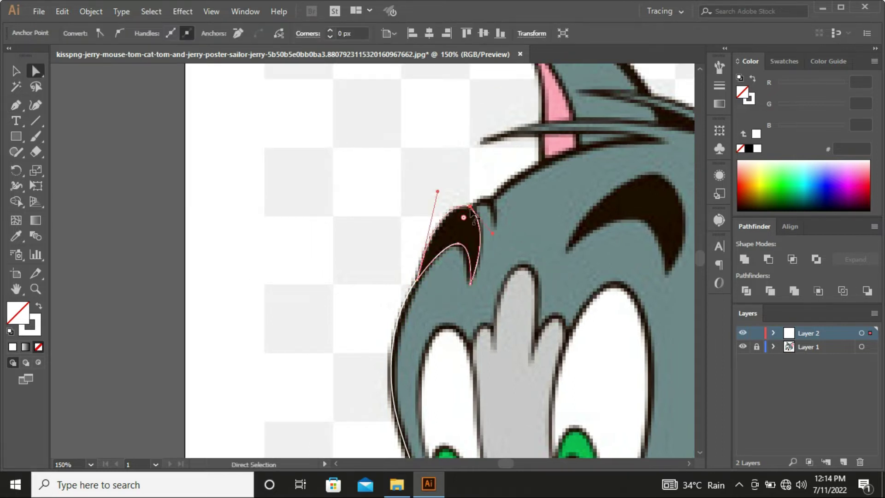
pyautogui.moveTo(464, 218); pyautogui.dragTo(462, 228)
pyautogui.click(460, 253)
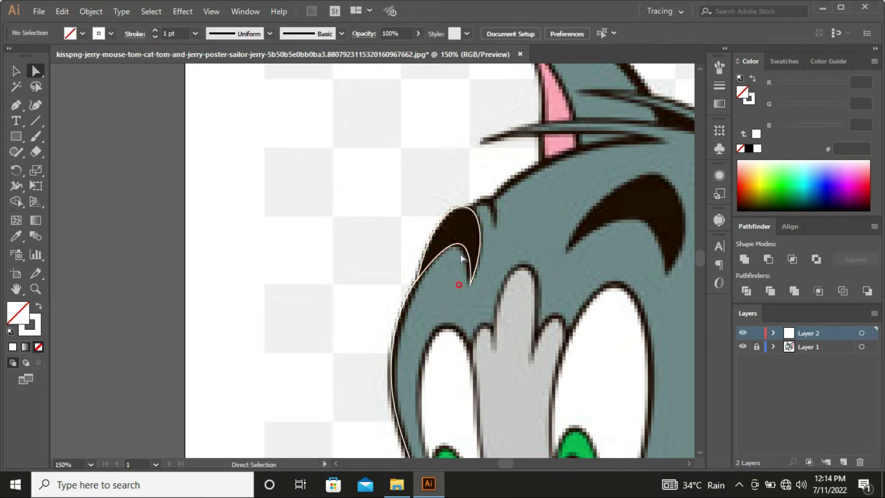
pyautogui.scroll(-5, 443, 289)
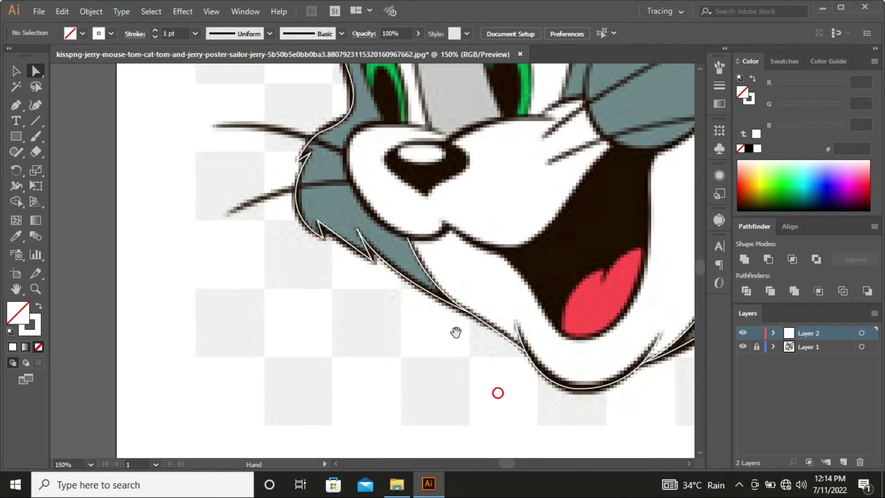
pyautogui.moveTo(454, 332); pyautogui.dragTo(433, 365)
pyautogui.scroll(3, 414, 208)
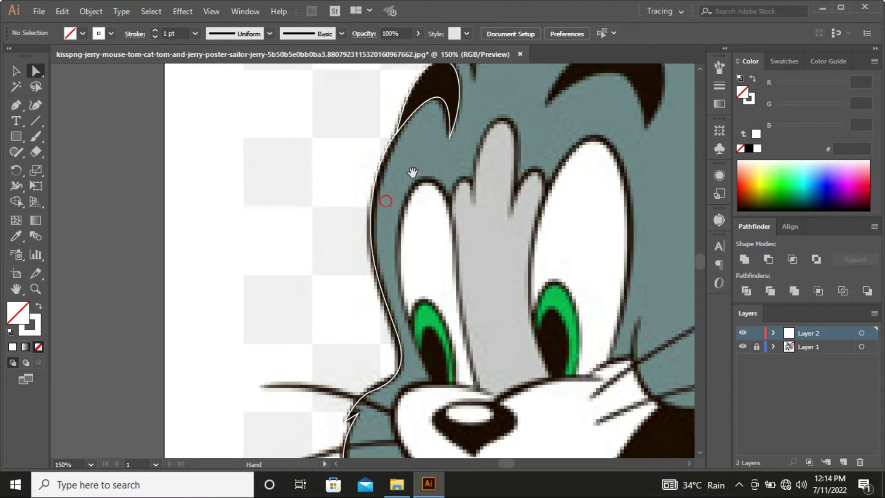
pyautogui.scroll(2, 424, 217)
# Continue the head outline across the top of the head and the first hair strand.
pyautogui.press('p')
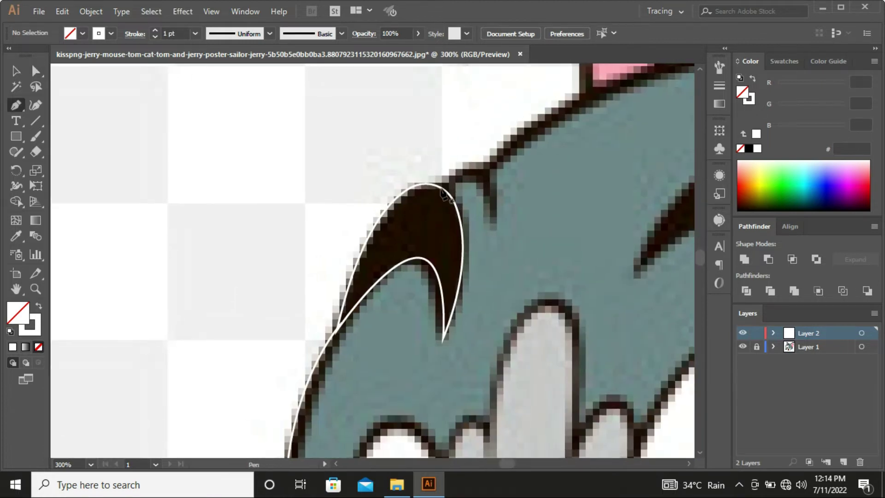
pyautogui.click(440, 189)
pyautogui.moveTo(511, 206); pyautogui.dragTo(507, 220)
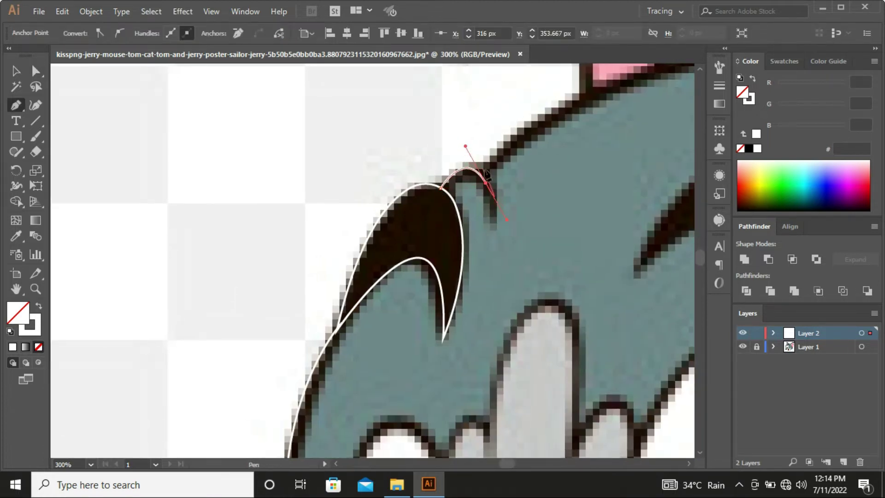
pyautogui.hotkey('ctrl', 'z')
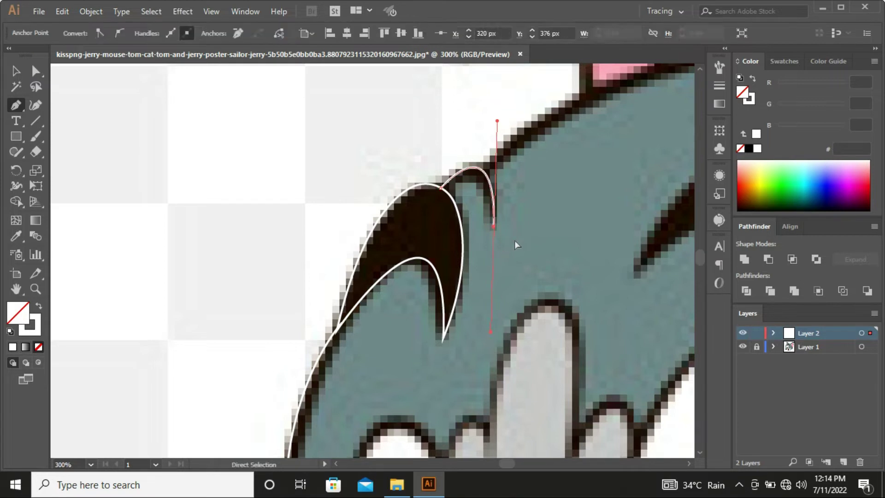
pyautogui.keyDown('ctrl'); pyautogui.click(514, 239); pyautogui.keyUp('ctrl')
pyautogui.moveTo(542, 157); pyautogui.dragTo(441, 279)
pyautogui.click(383, 303)
pyautogui.hotkey('ctrl', '-')
pyautogui.hotkey('ctrl', '-')
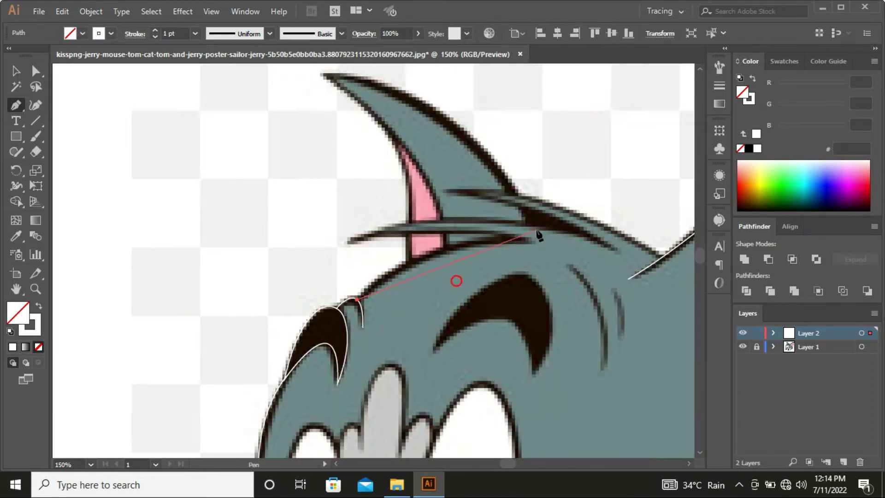
pyautogui.moveTo(527, 242); pyautogui.dragTo(644, 245)
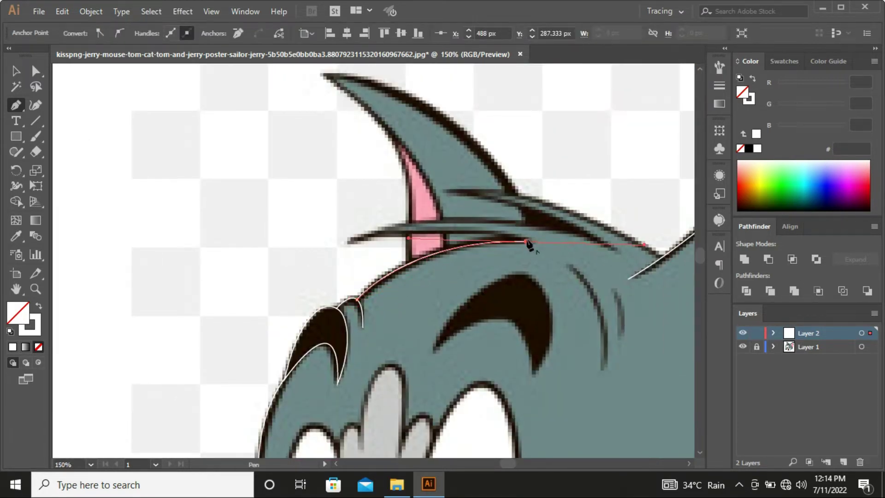
pyautogui.moveTo(521, 248); pyautogui.dragTo(588, 268)
pyautogui.moveTo(417, 260); pyautogui.dragTo(290, 281)
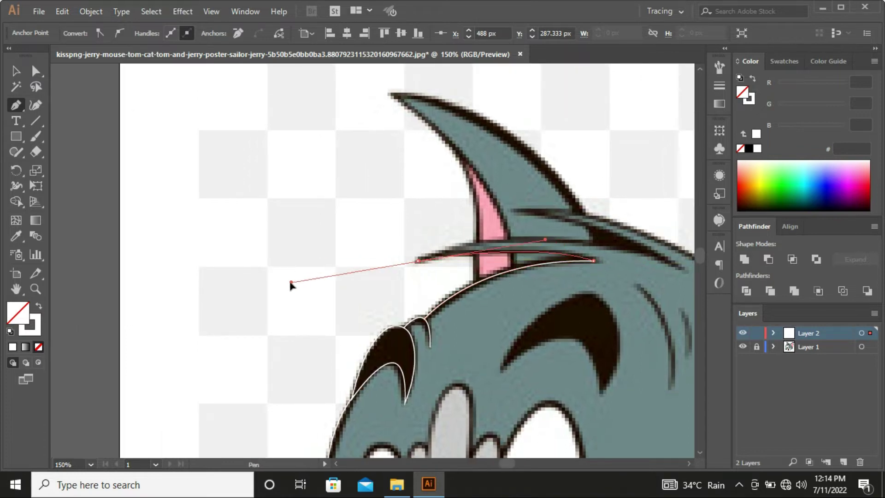
# Trace the second hair strand and extend the head outline toward the ear.
pyautogui.hotkey('ctrl', '-')
pyautogui.moveTo(550, 241); pyautogui.dragTo(568, 278)
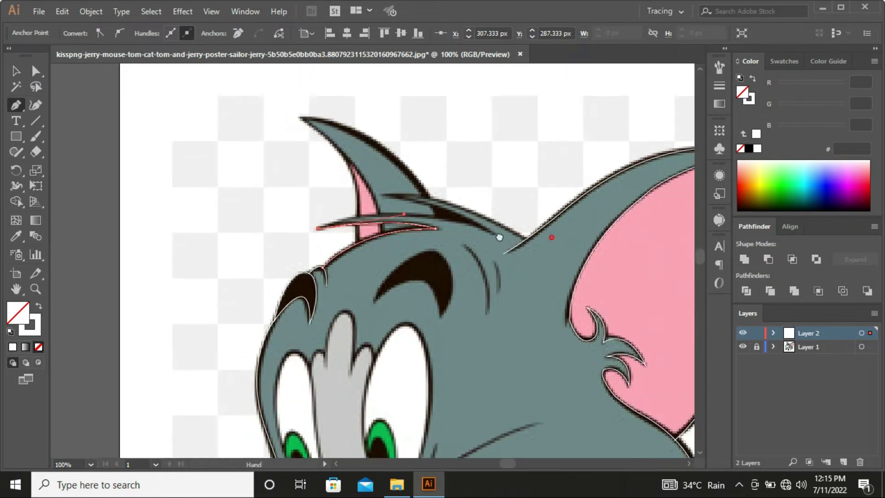
pyautogui.moveTo(486, 236); pyautogui.dragTo(396, 196)
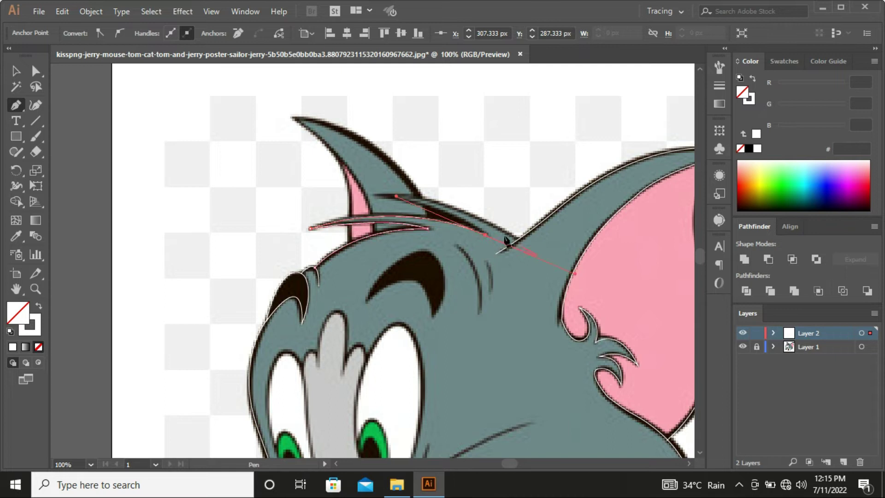
pyautogui.moveTo(461, 233); pyautogui.dragTo(499, 258)
pyautogui.moveTo(413, 221); pyautogui.dragTo(337, 211)
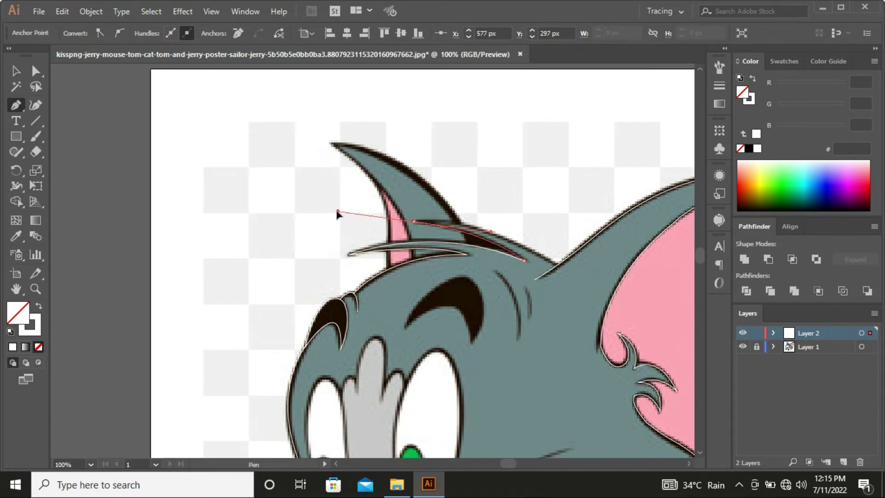
pyautogui.moveTo(558, 266); pyautogui.dragTo(607, 314)
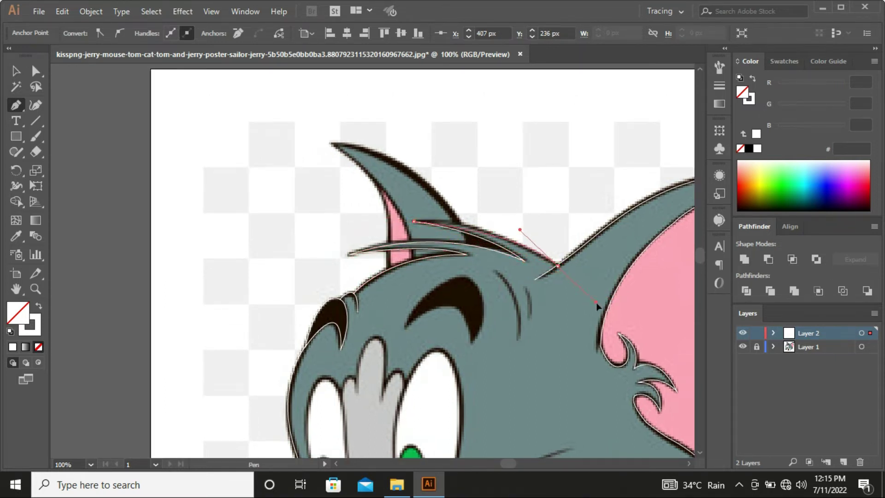
pyautogui.keyDown('ctrl'); pyautogui.click(445, 287); pyautogui.keyUp('ctrl')
# Trace the left ear's outer edge with a sharp tip, then start the pink inner ear.
pyautogui.hotkey('ctrl', '+')
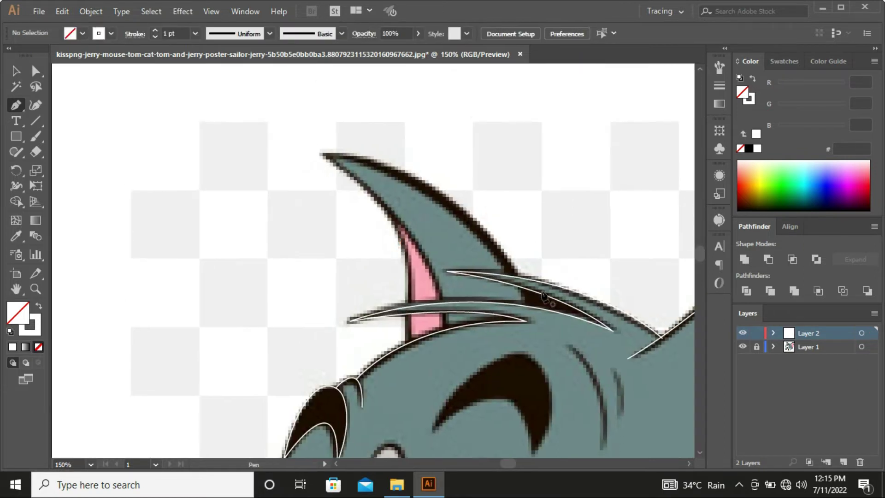
pyautogui.click(531, 305)
pyautogui.hotkey('ctrl', '-')
pyautogui.moveTo(404, 234); pyautogui.dragTo(326, 213)
pyautogui.click(404, 234)
pyautogui.hotkey('ctrl', '+')
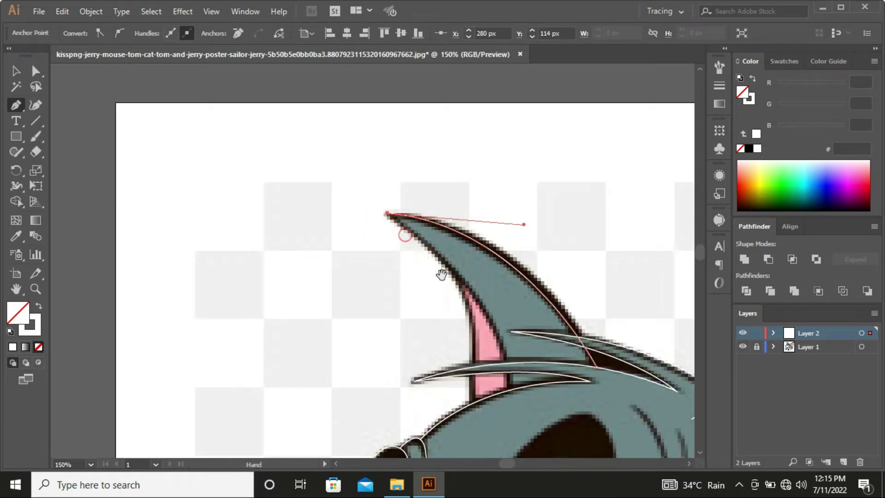
pyautogui.scroll(-3, 491, 303)
pyautogui.moveTo(488, 297); pyautogui.dragTo(493, 402)
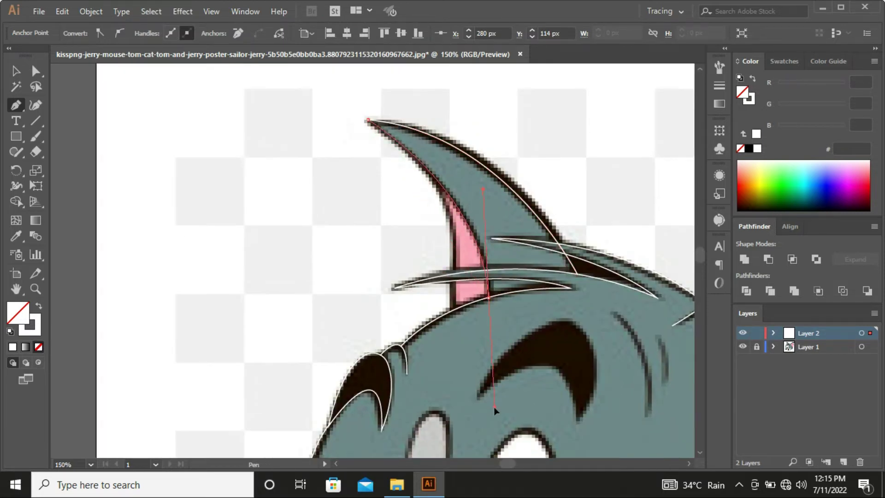
pyautogui.keyDown('ctrl'); pyautogui.click(376, 237); pyautogui.keyUp('ctrl')
pyautogui.click(429, 172)
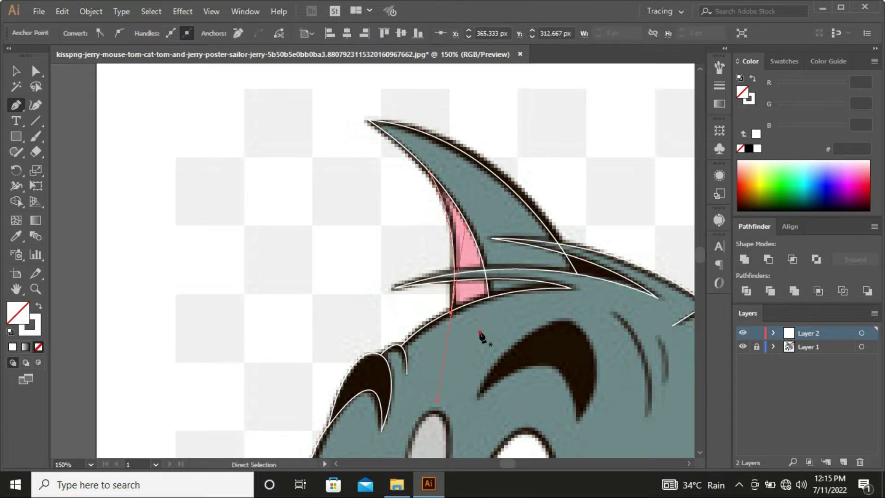
pyautogui.hotkey('ctrl', '-')
pyautogui.hotkey('ctrl', '-')
# Trace the curved forehead crease line along the fur above Tom's eye.
pyautogui.moveTo(410, 285)
pyautogui.mouseDown()
pyautogui.moveTo(415, 200)
pyautogui.moveTo(377, 231)
pyautogui.mouseUp()
pyautogui.scroll(3, 375, 191)
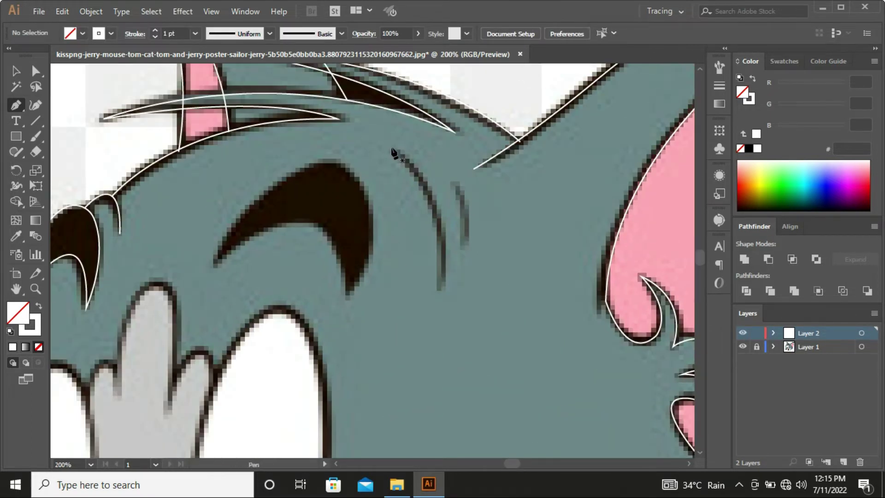
pyautogui.keyDown('ctrl'); pyautogui.click(402, 298); pyautogui.keyUp('ctrl')
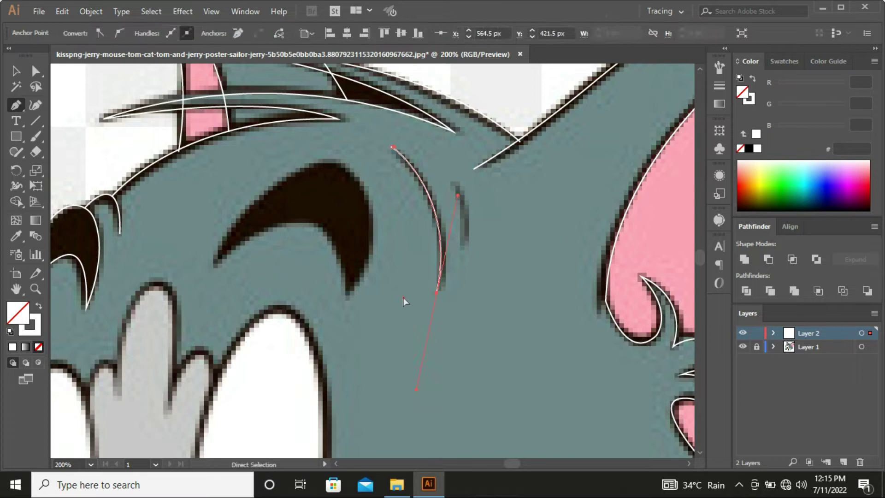
pyautogui.click(454, 179)
pyautogui.moveTo(463, 245); pyautogui.dragTo(460, 283)
pyautogui.keyDown('ctrl'); pyautogui.click(382, 300); pyautogui.keyUp('ctrl')
# Trace the dark eyebrow as a closed shape with a sharp pointed lower tip.
pyautogui.moveTo(223, 265); pyautogui.dragTo(339, 300)
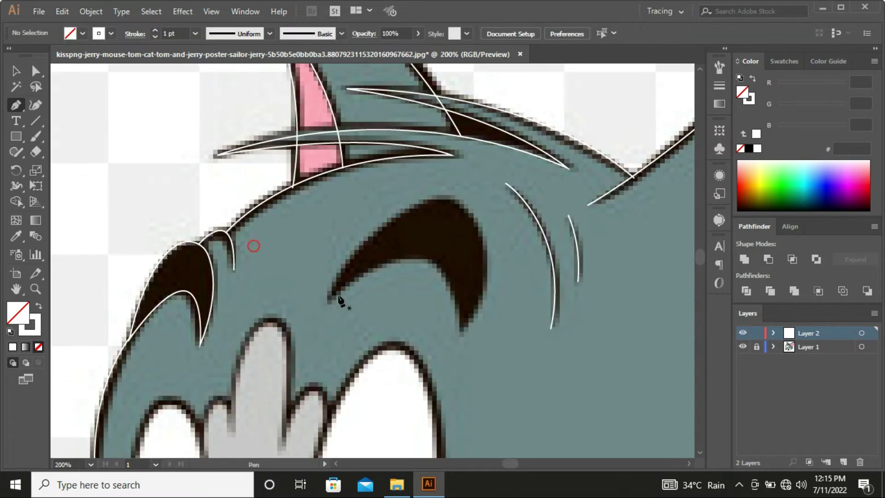
pyautogui.click(326, 303)
pyautogui.moveTo(451, 198); pyautogui.dragTo(530, 195)
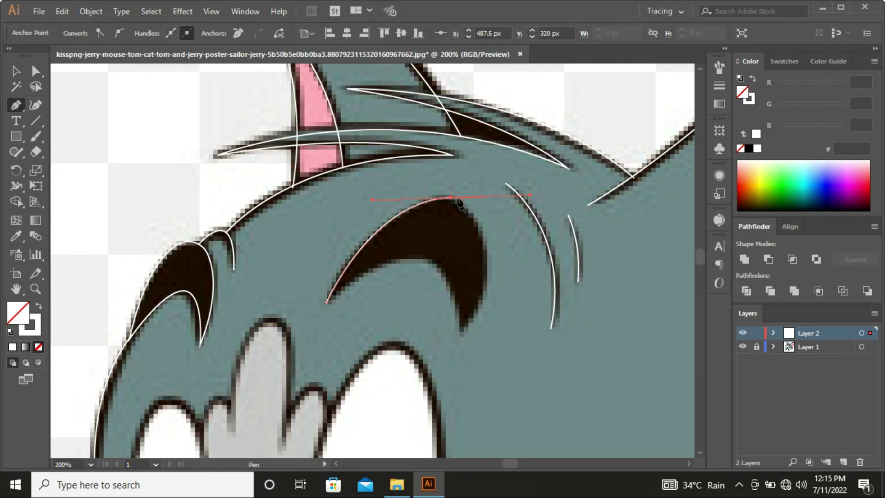
pyautogui.moveTo(462, 335); pyautogui.dragTo(401, 419)
pyautogui.click(463, 335)
pyautogui.moveTo(415, 257); pyautogui.dragTo(375, 256)
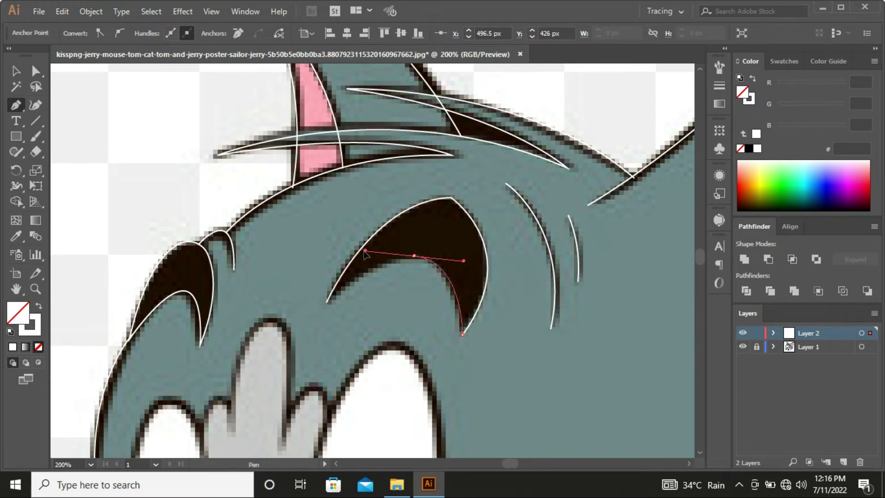
pyautogui.click(327, 302)
# Check the eyebrow's anchors with Direct Selection, then zoom out toward the eyes.
pyautogui.press('a')
pyautogui.click(409, 301)
pyautogui.click(447, 205)
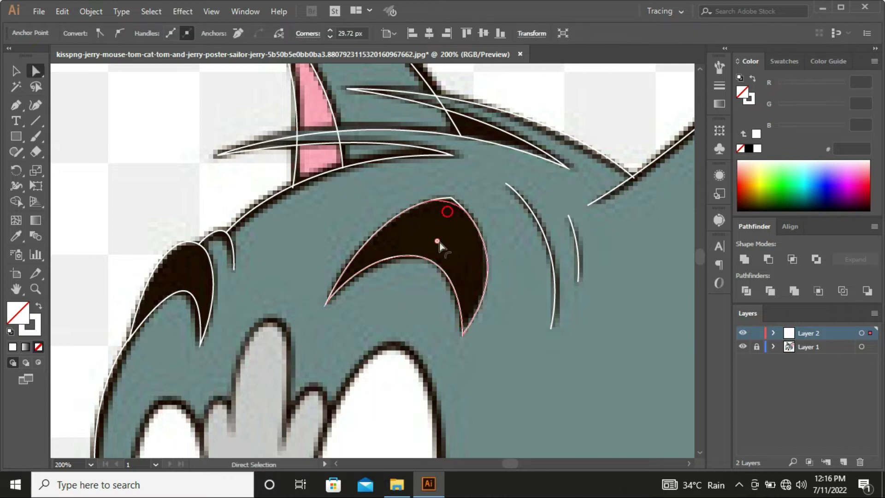
pyautogui.click(399, 308)
pyautogui.hotkey('ctrl', '-')
pyautogui.moveTo(276, 362)
pyautogui.mouseDown()
pyautogui.moveTo(343, 317)
pyautogui.moveTo(347, 236)
pyautogui.mouseUp()
# Trace the grey forelock between Tom's eyes, over its top and down its right side.
pyautogui.moveTo(258, 312); pyautogui.dragTo(280, 301)
pyautogui.press('p')
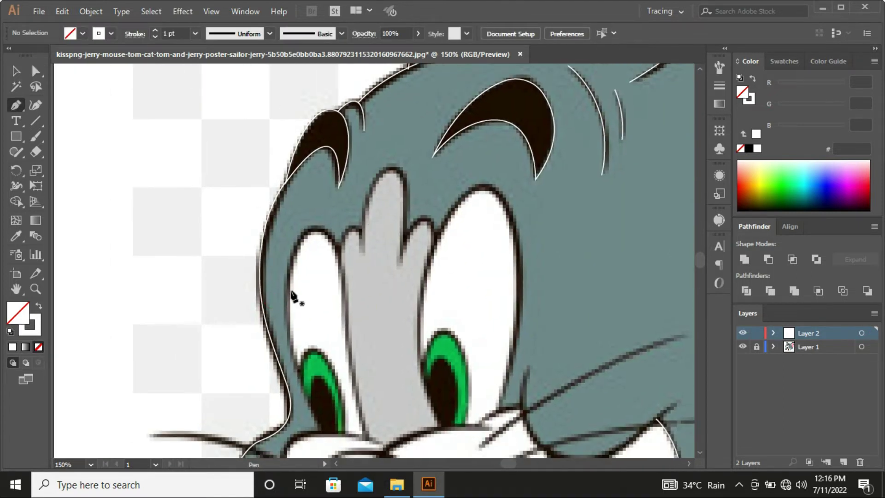
pyautogui.click(338, 250)
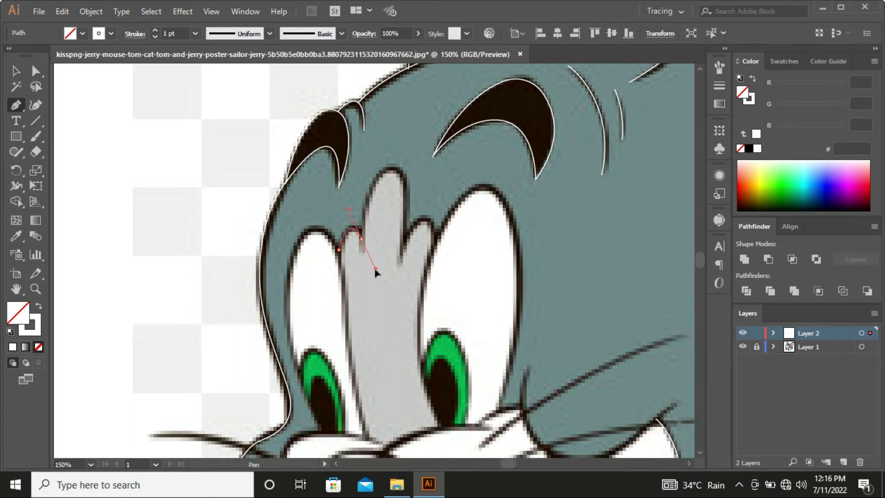
pyautogui.moveTo(376, 273); pyautogui.dragTo(376, 272)
pyautogui.moveTo(390, 166); pyautogui.dragTo(422, 155)
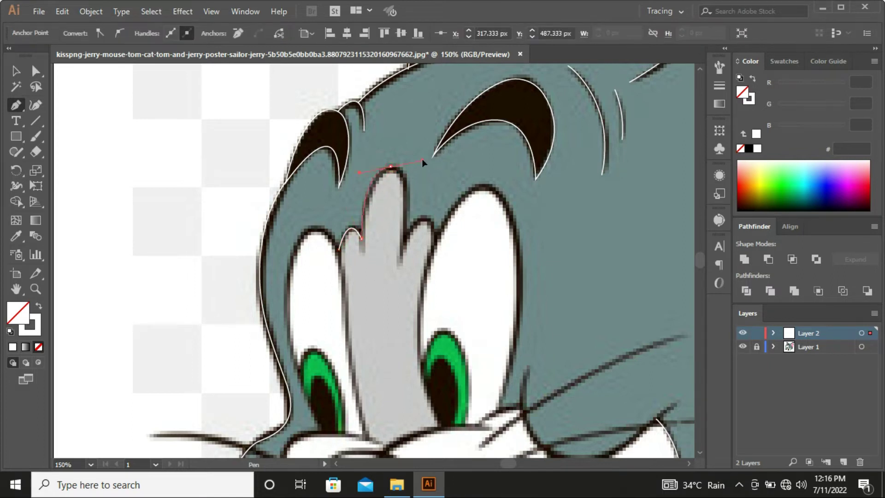
pyautogui.keyDown('ctrl'); pyautogui.click(402, 263); pyautogui.keyUp('ctrl')
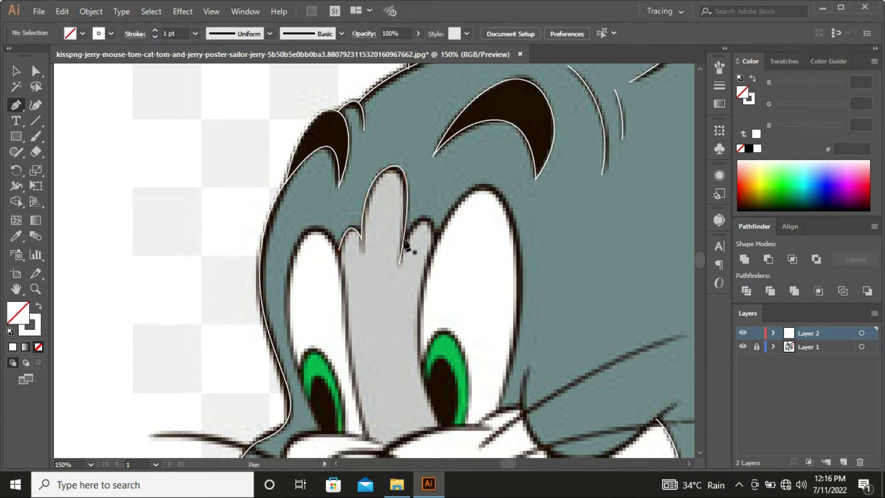
pyautogui.moveTo(400, 264)
pyautogui.mouseDown()
pyautogui.moveTo(432, 235)
pyautogui.moveTo(455, 299)
pyautogui.mouseUp()
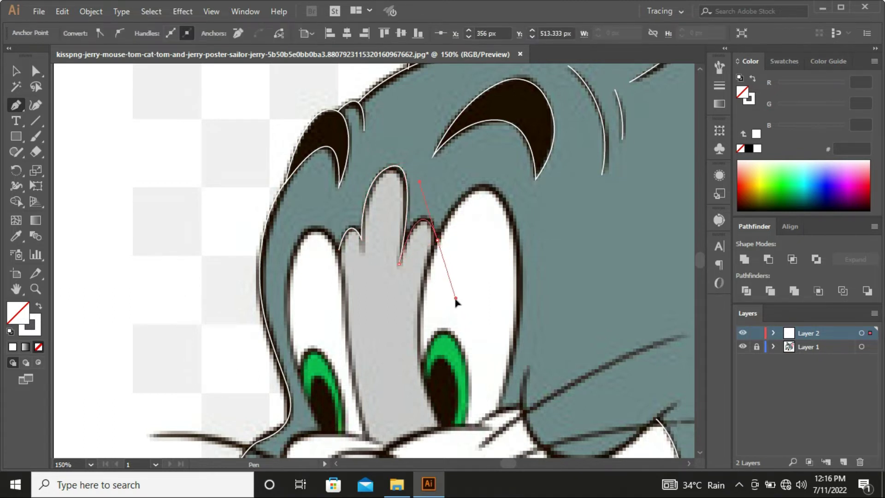
pyautogui.keyDown('ctrl'); pyautogui.click(455, 303); pyautogui.keyUp('ctrl')
# Outline Tom's left eye with a sharp corner at its top.
pyautogui.moveTo(300, 271); pyautogui.dragTo(339, 270)
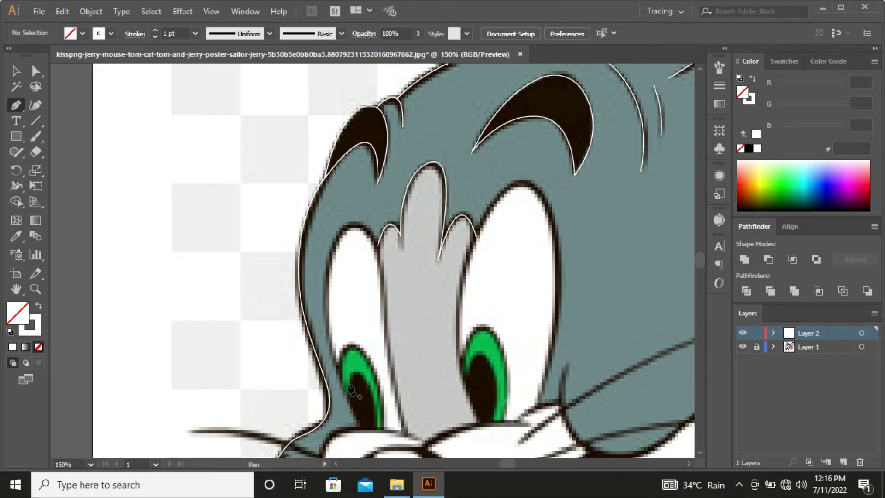
pyautogui.click(372, 433)
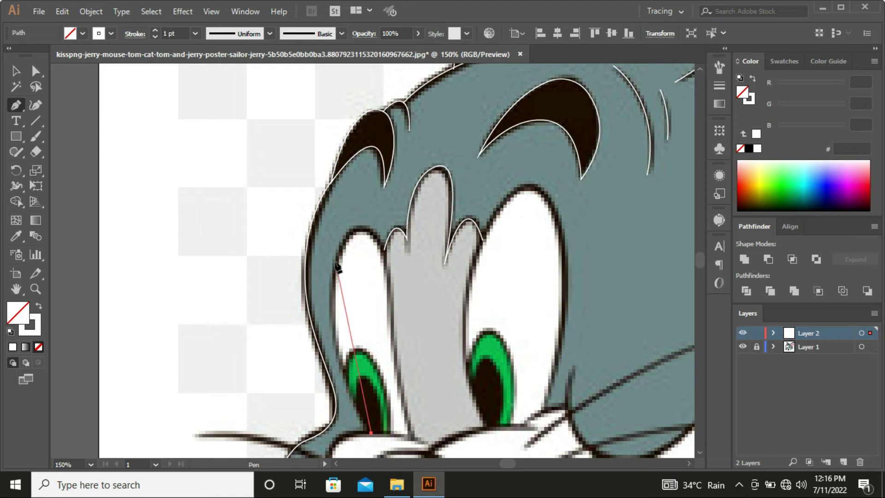
pyautogui.moveTo(336, 261); pyautogui.dragTo(356, 168)
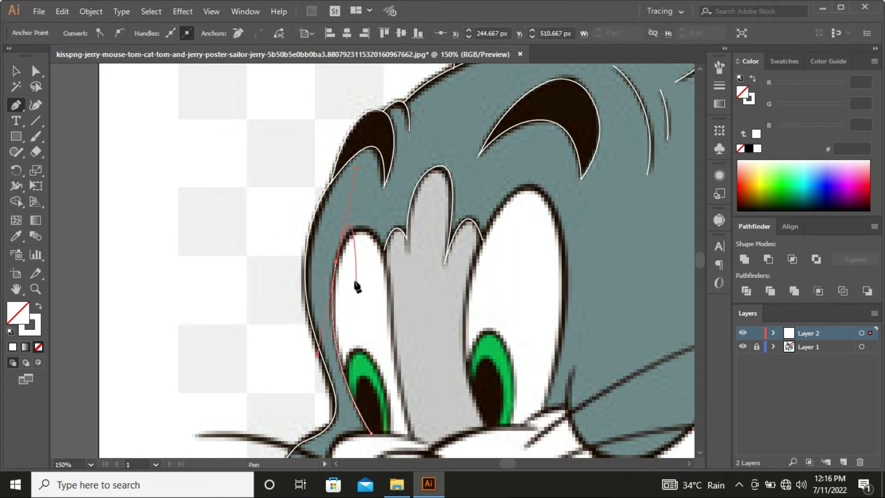
pyautogui.moveTo(382, 245); pyautogui.dragTo(410, 288)
pyautogui.click(382, 246)
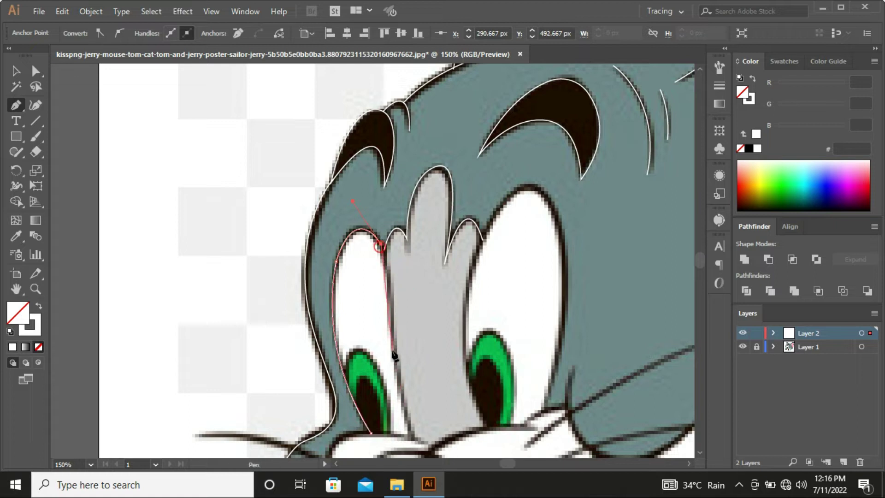
pyautogui.moveTo(394, 343); pyautogui.dragTo(391, 383)
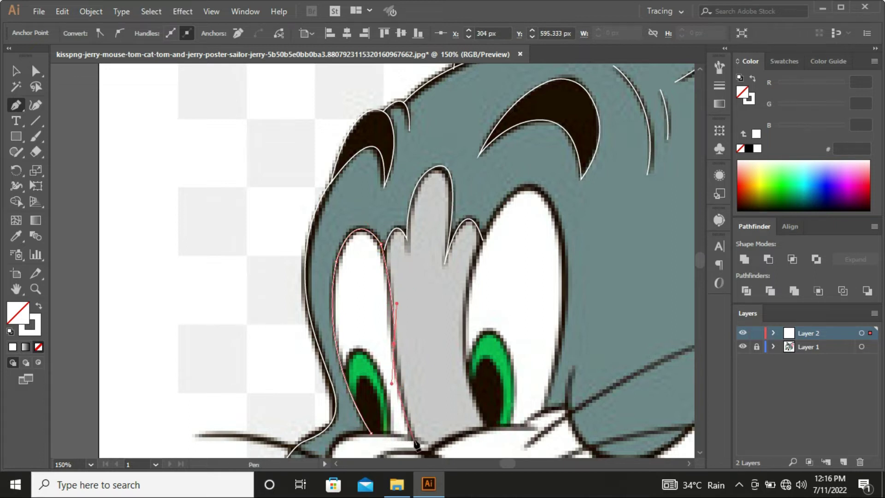
pyautogui.click(416, 445)
# Trace the green iris inside the left eye.
pyautogui.press('Escape')
pyautogui.scroll(-3, 414, 365)
pyautogui.moveTo(335, 342); pyautogui.dragTo(352, 324)
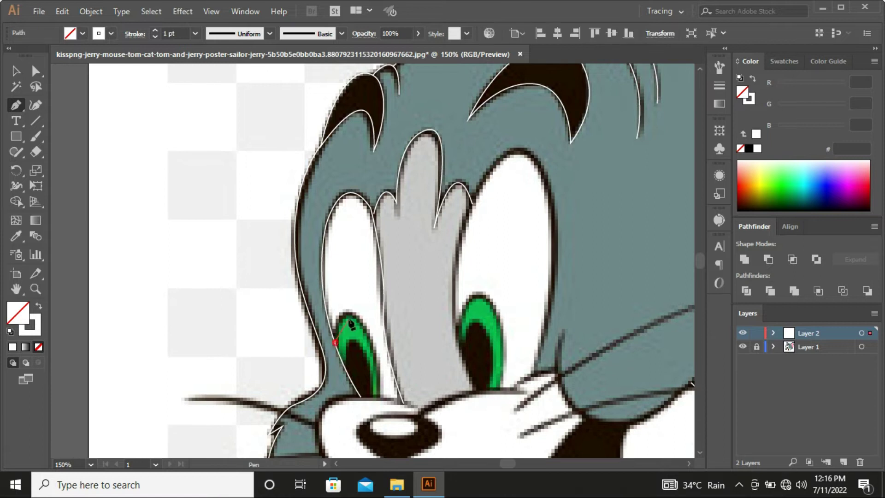
pyautogui.moveTo(376, 390); pyautogui.dragTo(382, 317)
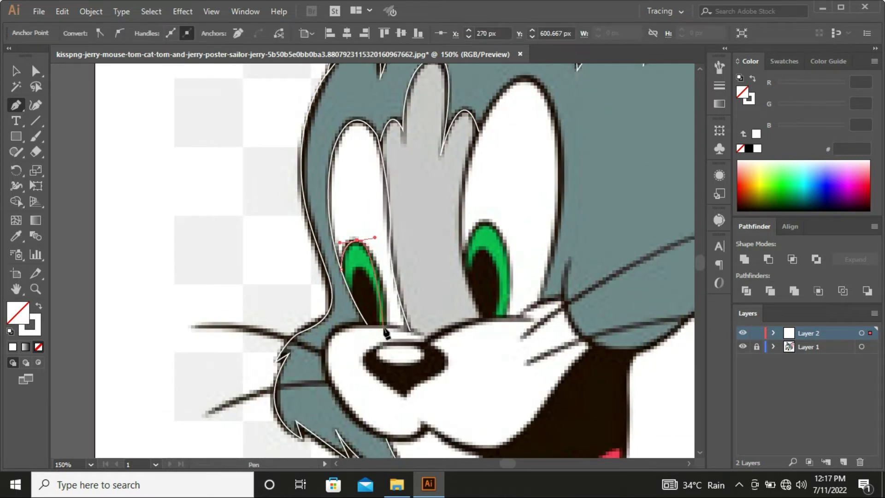
pyautogui.keyDown('ctrl'); pyautogui.click(409, 333); pyautogui.keyUp('ctrl')
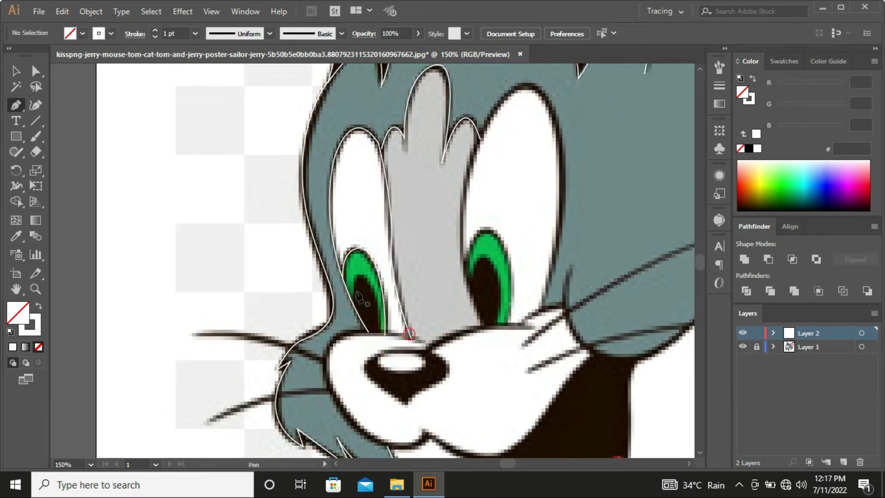
pyautogui.click(350, 300)
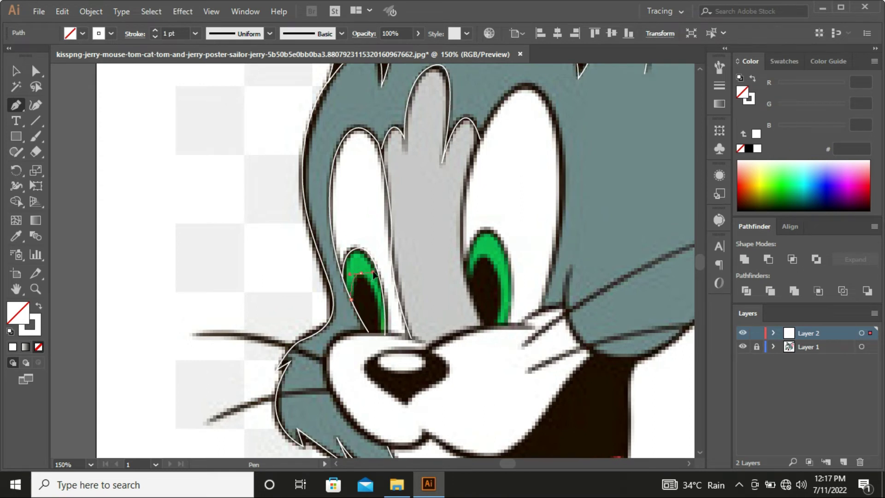
pyautogui.click(381, 333)
pyautogui.keyDown('ctrl'); pyautogui.click(376, 351); pyautogui.keyUp('ctrl')
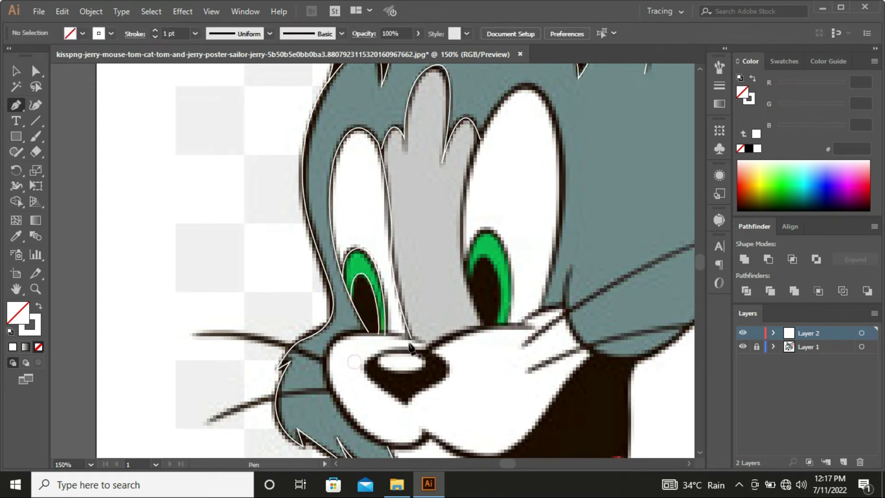
# Begin the right eye outline, curving its edge upward.
pyautogui.moveTo(442, 335); pyautogui.dragTo(410, 368)
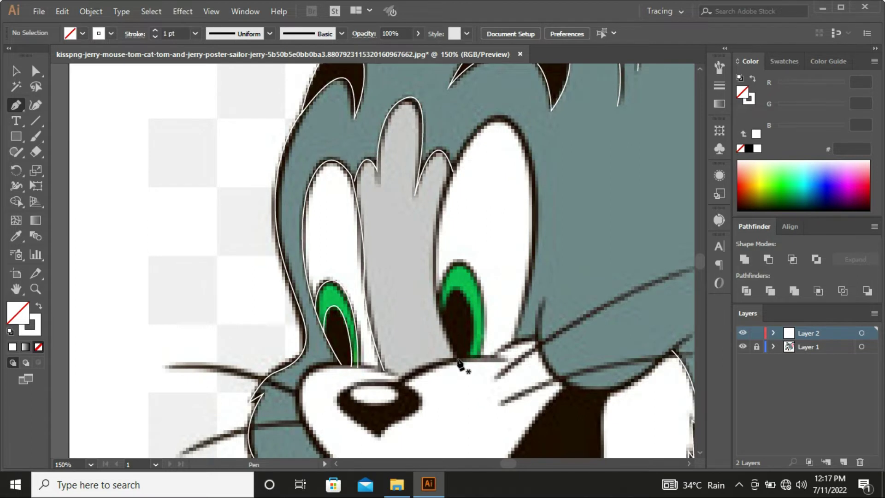
pyautogui.click(458, 361)
pyautogui.hotkey('ctrl', '-')
pyautogui.moveTo(455, 196); pyautogui.dragTo(493, 124)
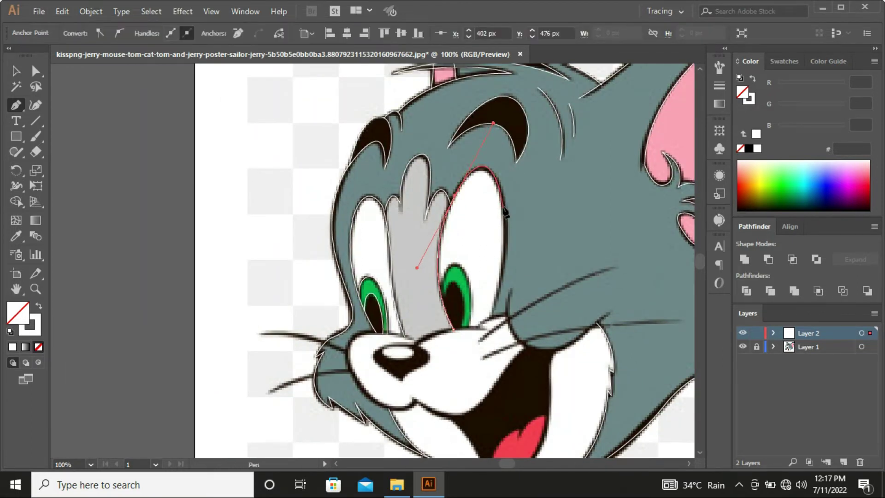
# Finish the right eye outline along its right edge.
pyautogui.click(504, 207)
pyautogui.scroll(-3, 505, 213)
pyautogui.click(496, 254)
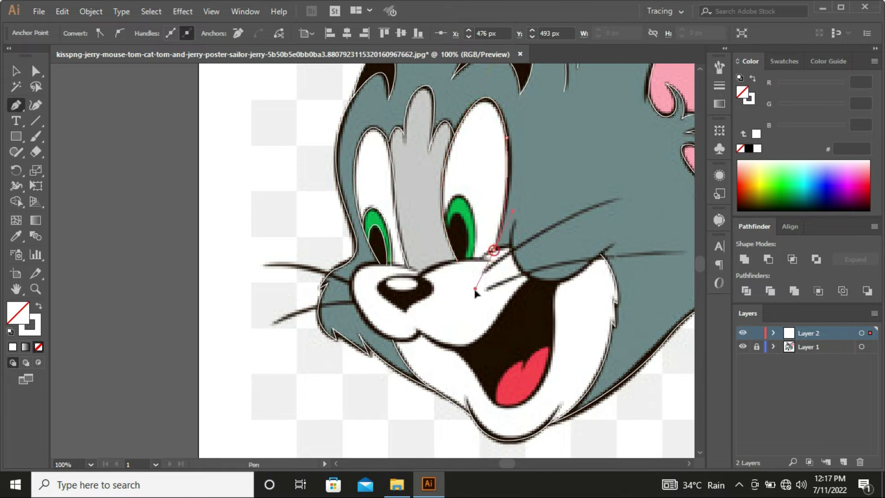
pyautogui.keyDown('ctrl'); pyautogui.click(497, 253); pyautogui.keyUp('ctrl')
pyautogui.hotkey('ctrl', '+')
pyautogui.hotkey('ctrl', '+')
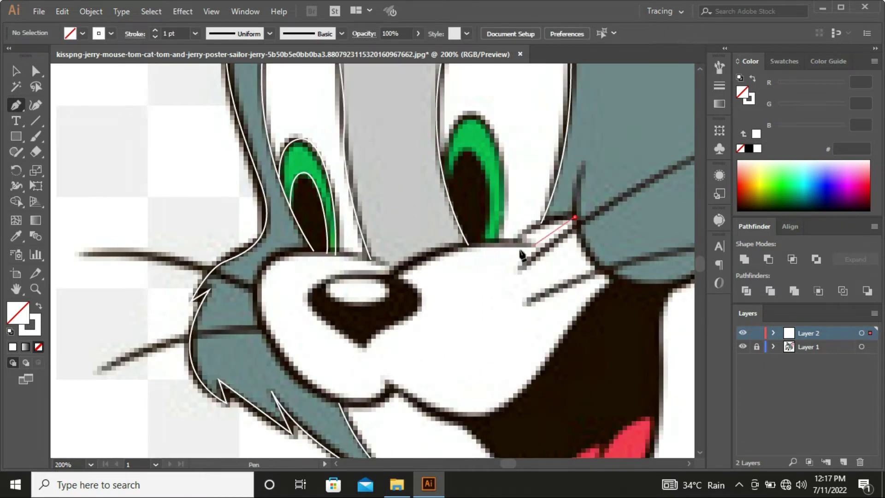
# Trace the muzzle outline across its top, over the nose bridge and down the left cheek.
pyautogui.click(519, 244)
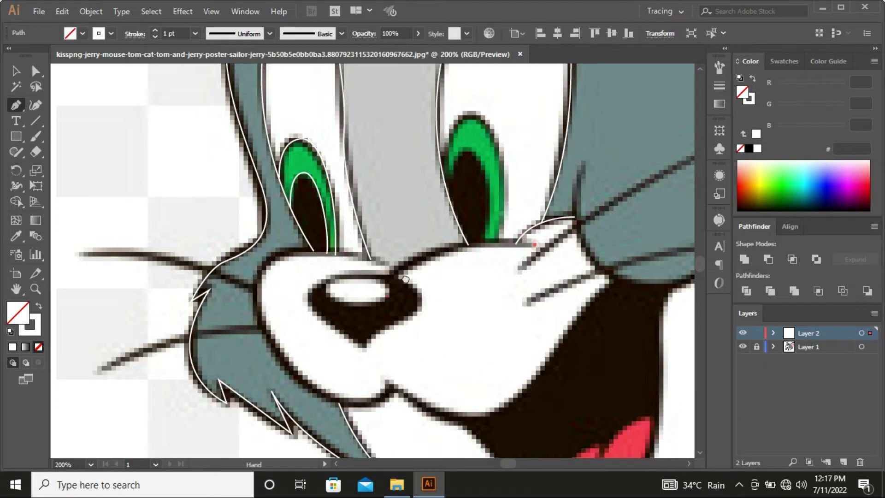
pyautogui.scroll(-1, 533, 246)
pyautogui.moveTo(421, 251); pyautogui.dragTo(381, 297)
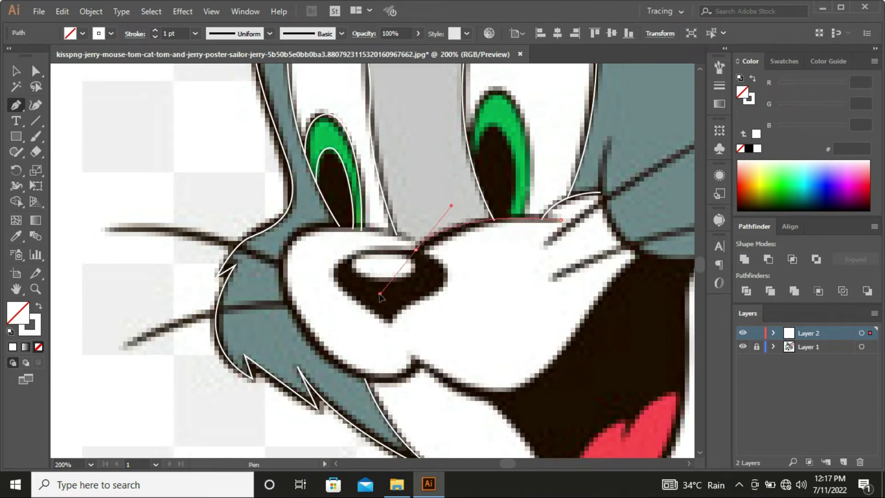
pyautogui.scroll(1, 339, 233)
pyautogui.moveTo(333, 231); pyautogui.dragTo(248, 239)
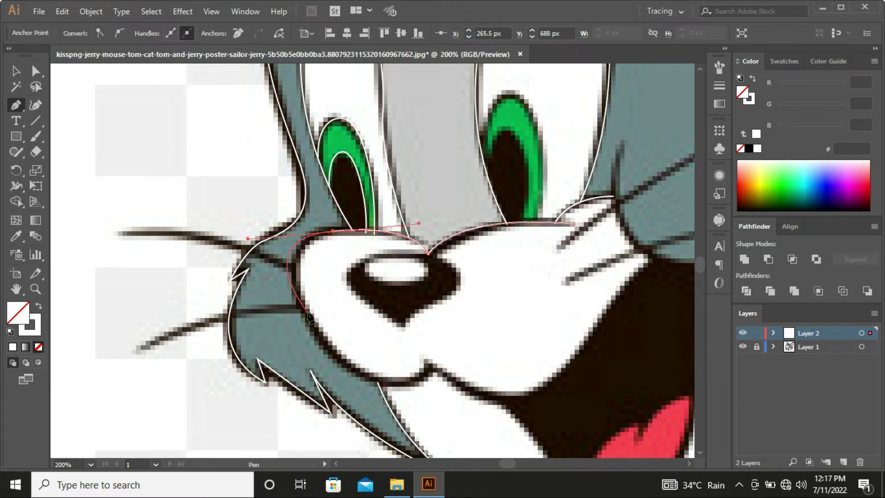
pyautogui.click(328, 345)
pyautogui.moveTo(428, 363); pyautogui.dragTo(479, 309)
# Continue the muzzle outline around the lower muzzle and chin to the mouth edge.
pyautogui.moveTo(431, 364); pyautogui.dragTo(378, 305)
pyautogui.click(377, 302)
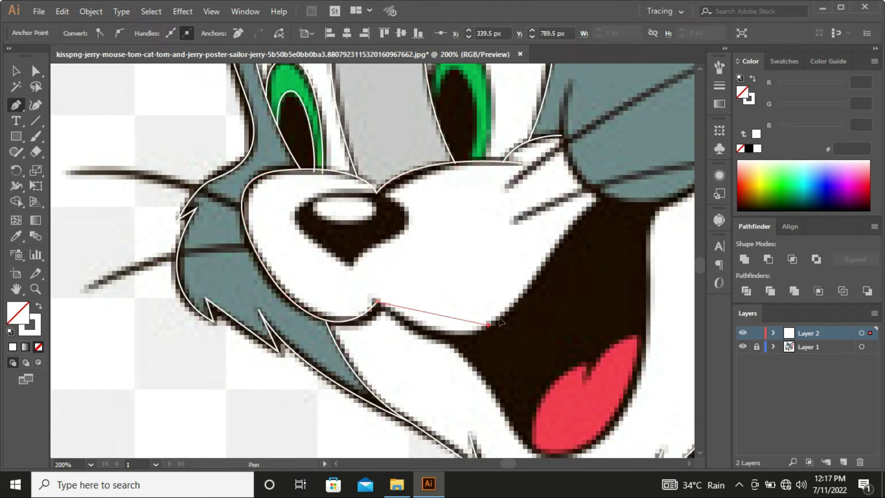
pyautogui.moveTo(488, 324); pyautogui.dragTo(541, 278)
pyautogui.click(548, 253)
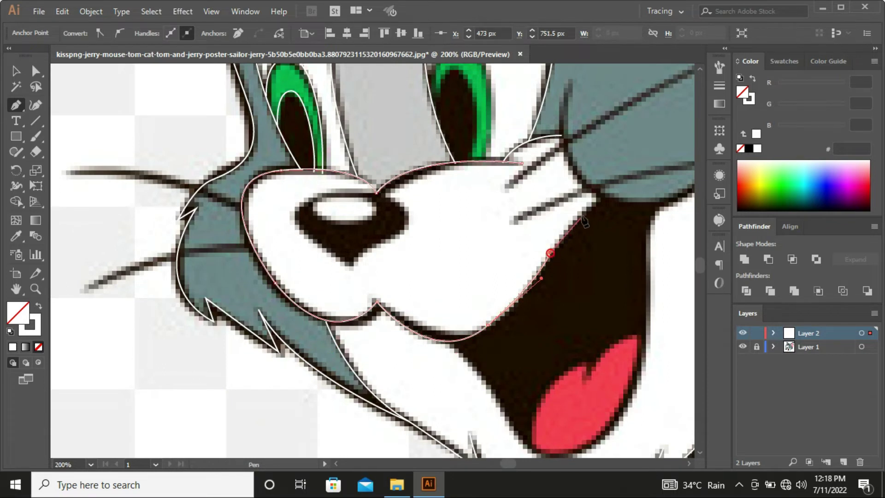
pyautogui.scroll(-1, 529, 239)
pyautogui.scroll(1, 510, 228)
pyautogui.keyDown('ctrl'); pyautogui.click(527, 210); pyautogui.keyUp('ctrl')
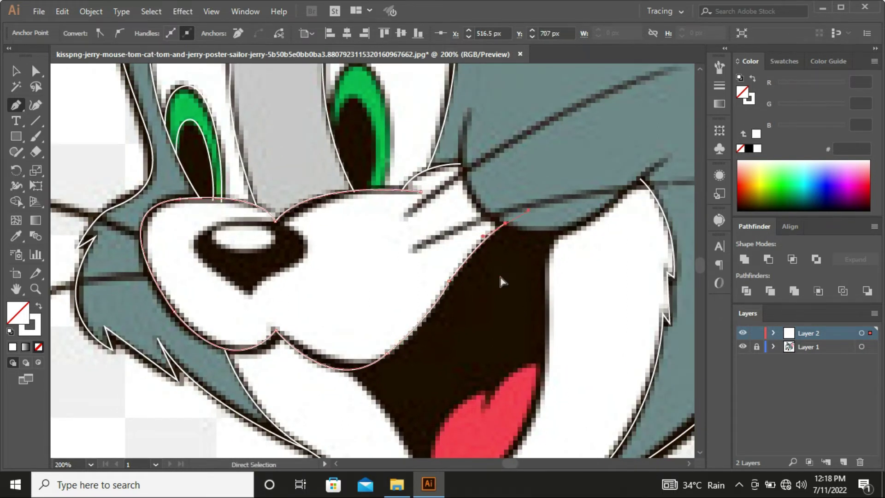
pyautogui.scroll(1, 499, 281)
# Trace a path along the mouth's edge down its right side.
pyautogui.click(470, 133)
pyautogui.moveTo(547, 299); pyautogui.dragTo(562, 289)
pyautogui.click(669, 184)
pyautogui.keyDown('ctrl'); pyautogui.click(517, 296); pyautogui.keyUp('ctrl')
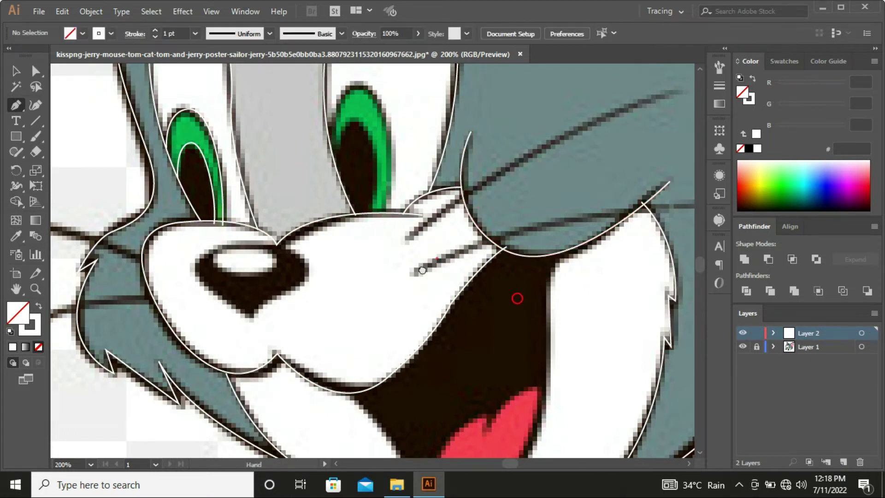
pyautogui.scroll(-1, 399, 322)
pyautogui.hscroll(-1, 399, 364)
pyautogui.scroll(1, 399, 364)
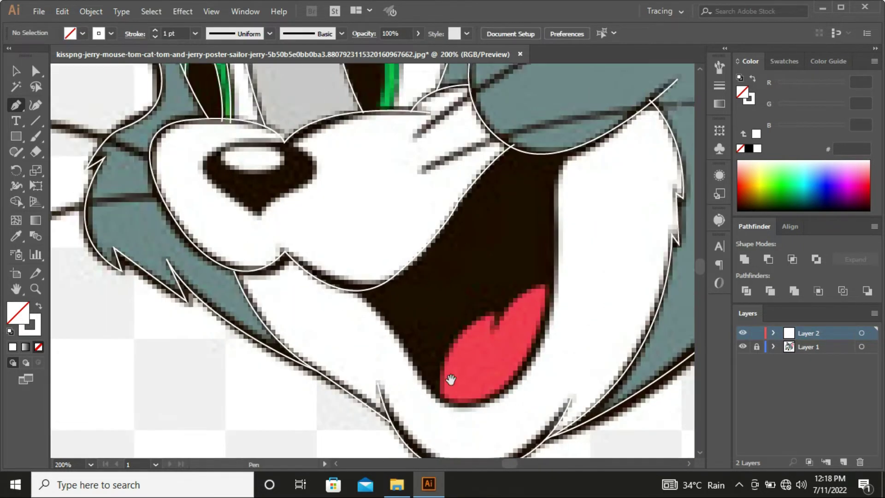
# Trace the open mouth as a closed outline passing below the tongue.
pyautogui.click(325, 236)
pyautogui.moveTo(391, 318); pyautogui.dragTo(411, 368)
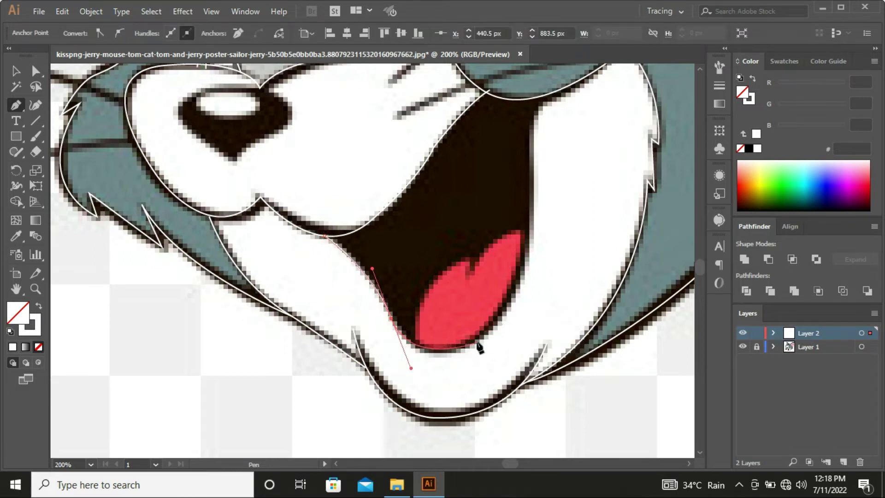
pyautogui.click(462, 349)
pyautogui.moveTo(530, 225); pyautogui.dragTo(534, 112)
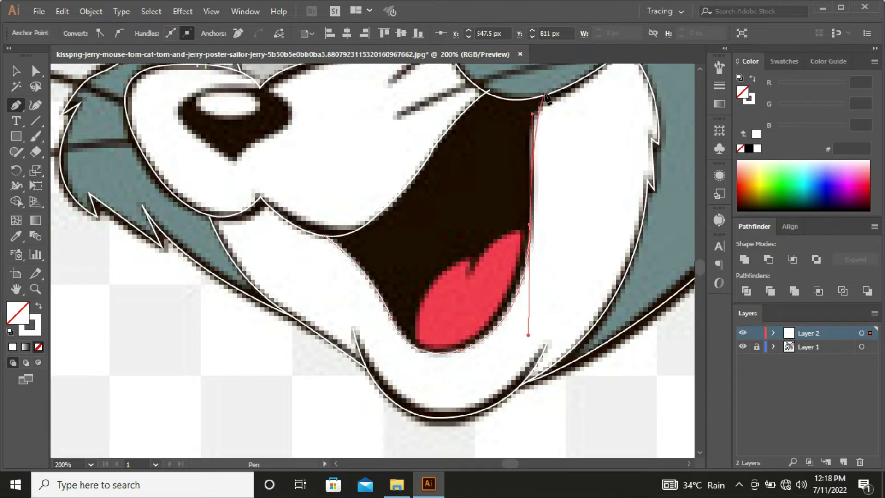
pyautogui.click(545, 98)
pyautogui.scroll(2, 429, 380)
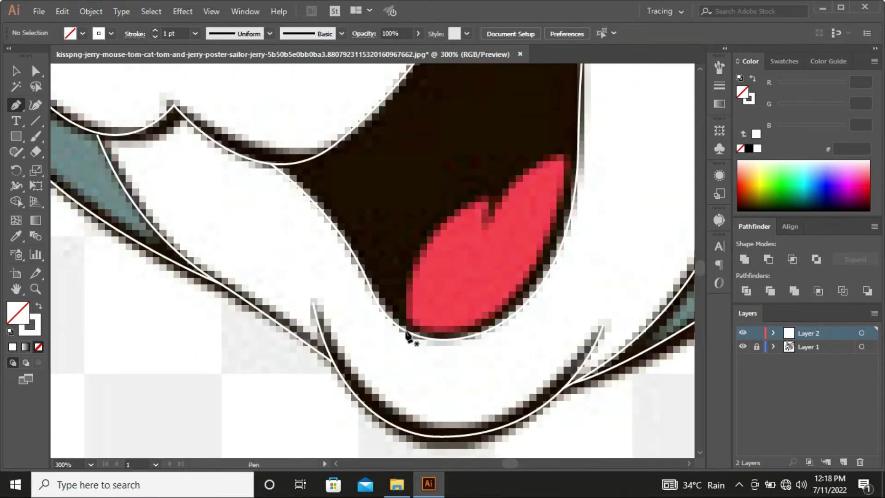
# Outline the pink tongue, including the notch at its tip and both lobes.
pyautogui.click(406, 331)
pyautogui.moveTo(488, 196); pyautogui.dragTo(587, 163)
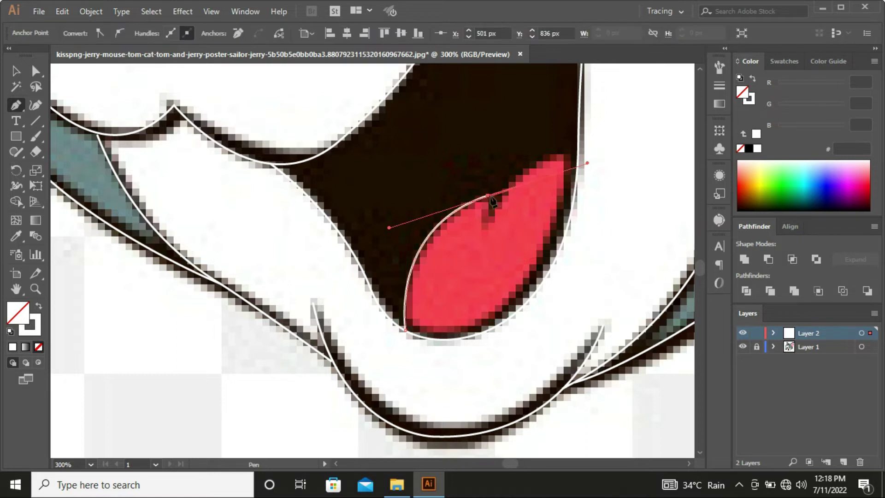
pyautogui.click(486, 229)
pyautogui.moveTo(486, 229); pyautogui.dragTo(408, 250)
pyautogui.moveTo(500, 173); pyautogui.dragTo(567, 169)
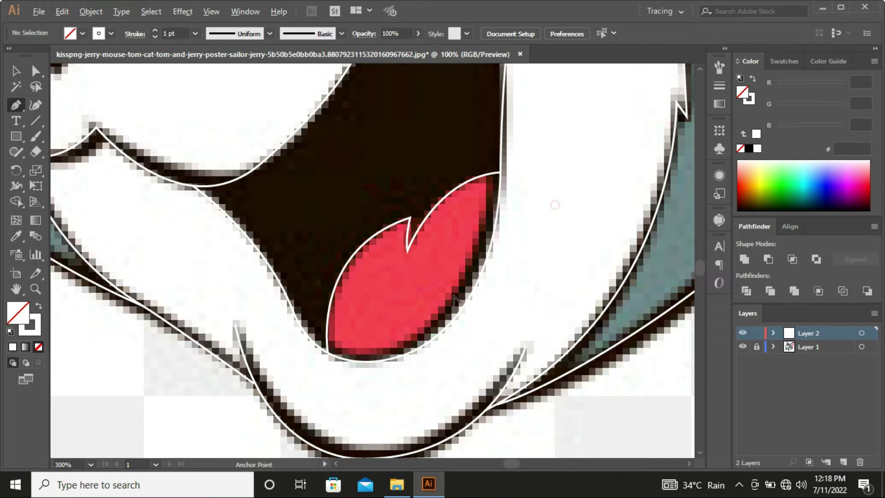
pyautogui.scroll(-5, 409, 296)
pyautogui.scroll(3, 334, 251)
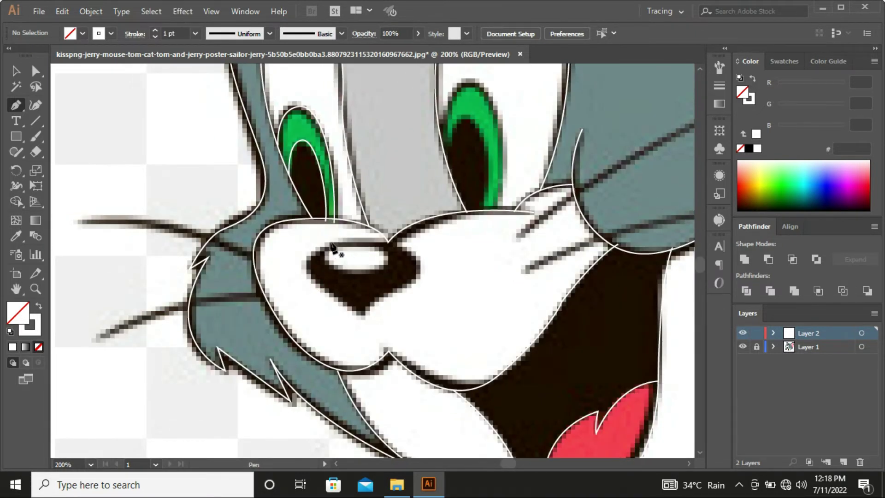
# Trace Tom's dark nose as a closed outline with a pointed bottom tip.
pyautogui.click(326, 244)
pyautogui.moveTo(413, 257); pyautogui.dragTo(438, 285)
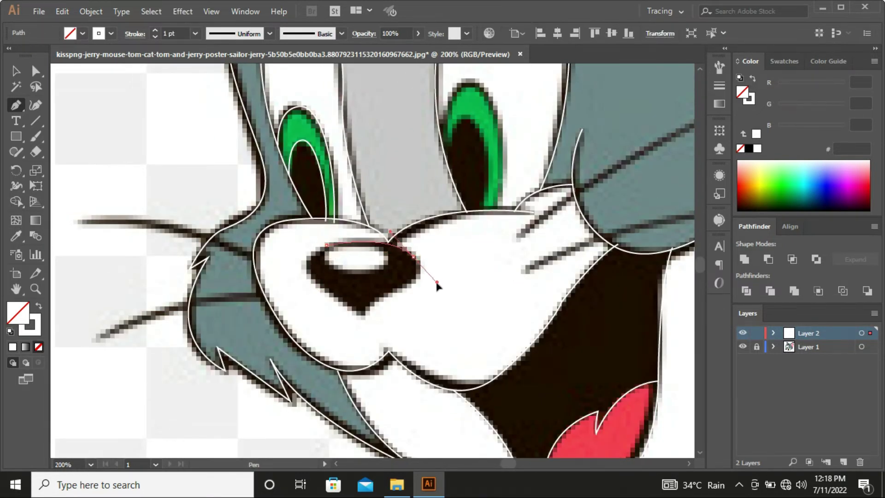
pyautogui.moveTo(361, 318); pyautogui.dragTo(358, 339)
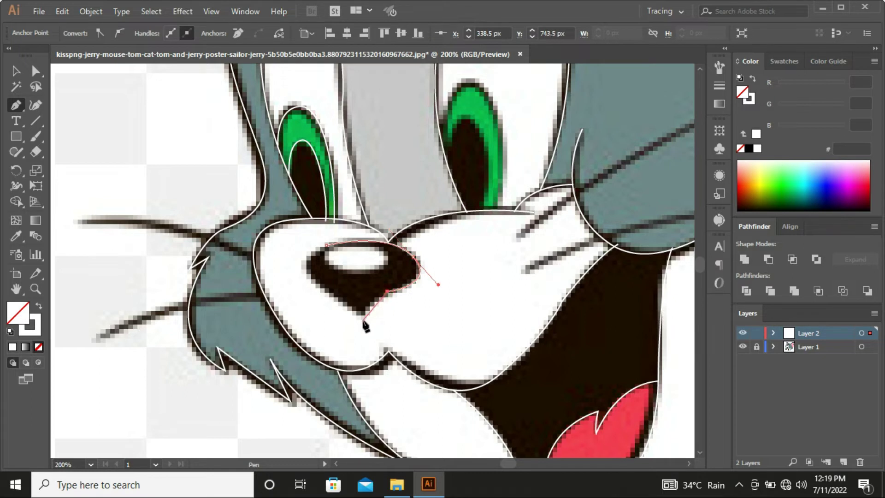
pyautogui.moveTo(304, 292); pyautogui.dragTo(344, 322)
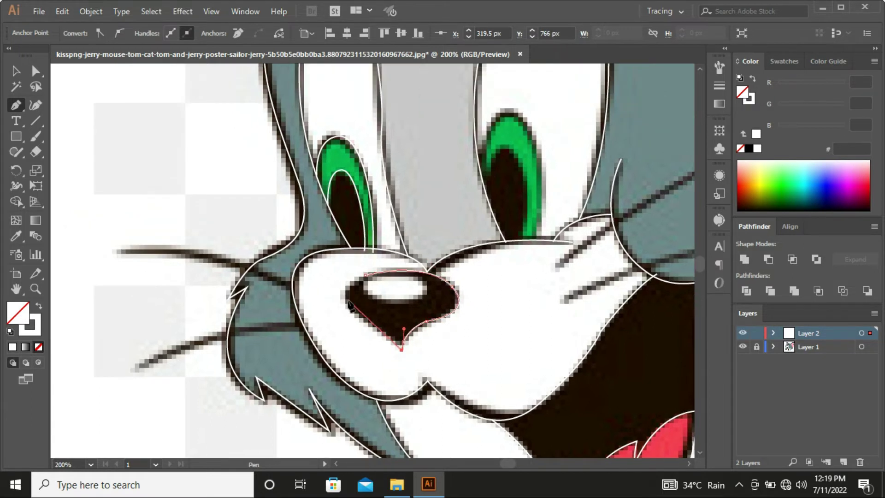
pyautogui.moveTo(365, 276); pyautogui.dragTo(418, 255)
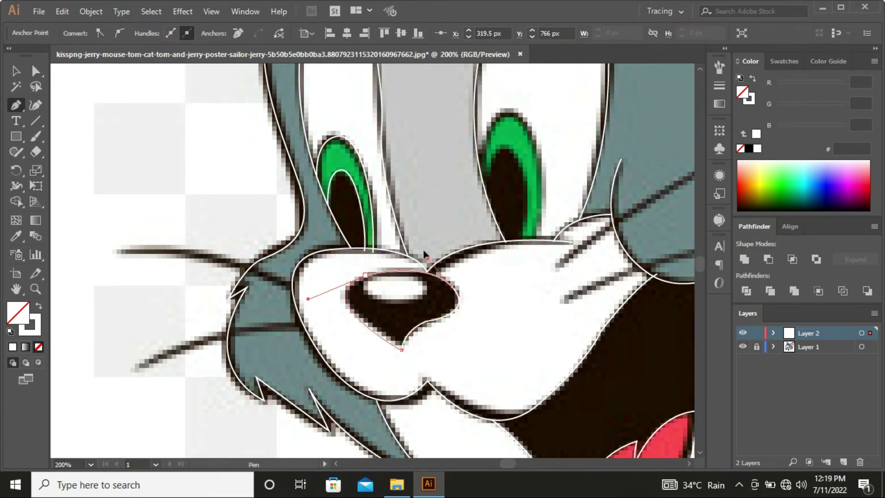
pyautogui.keyDown('ctrl'); pyautogui.click(433, 355); pyautogui.keyUp('ctrl')
pyautogui.scroll(2, 396, 299)
# Draw an ellipse over the nose highlight and stretch it taller to fit.
pyautogui.press('m')
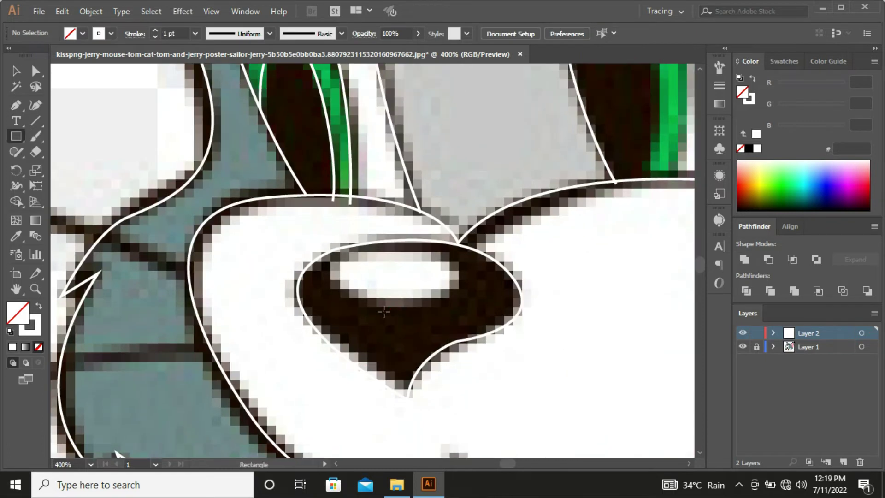
pyautogui.moveTo(457, 277); pyautogui.dragTo(324, 298)
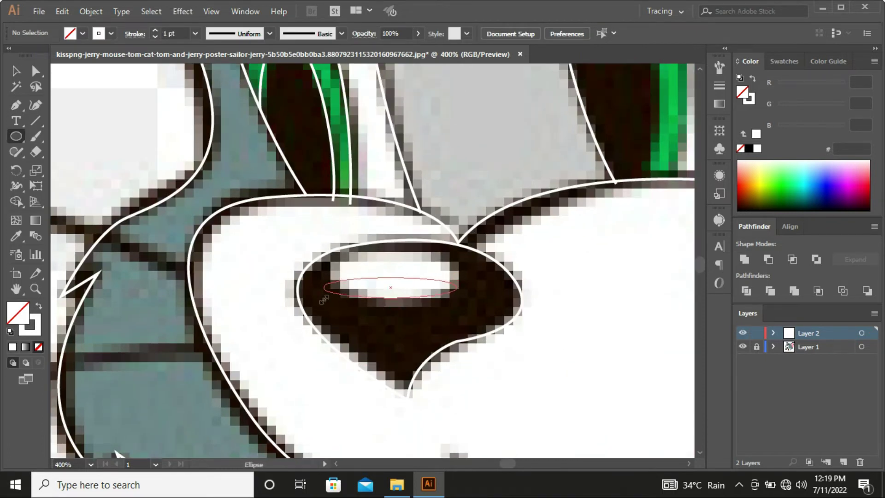
pyautogui.press('v')
pyautogui.moveTo(391, 274); pyautogui.dragTo(391, 245)
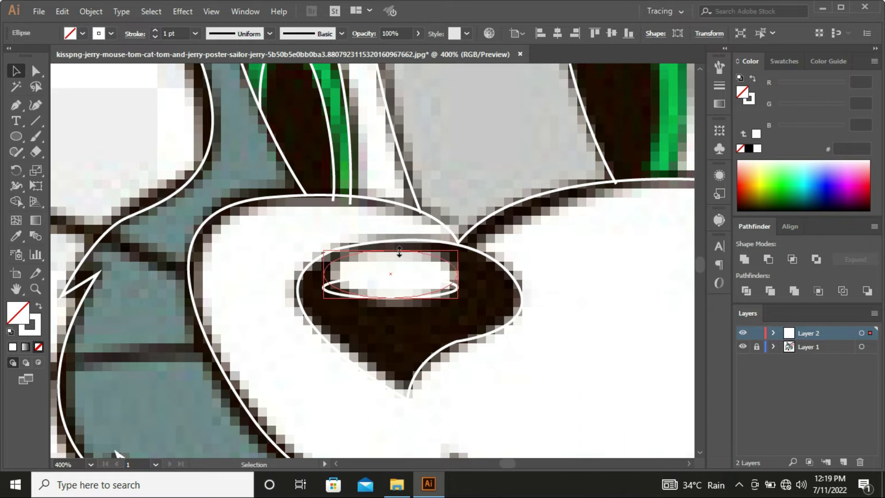
pyautogui.click(401, 317)
pyautogui.scroll(-5, 368, 330)
pyautogui.moveTo(371, 333); pyautogui.dragTo(373, 330)
# Trace the left whisker and a right-side whisker from the cheek outward.
pyautogui.press('p')
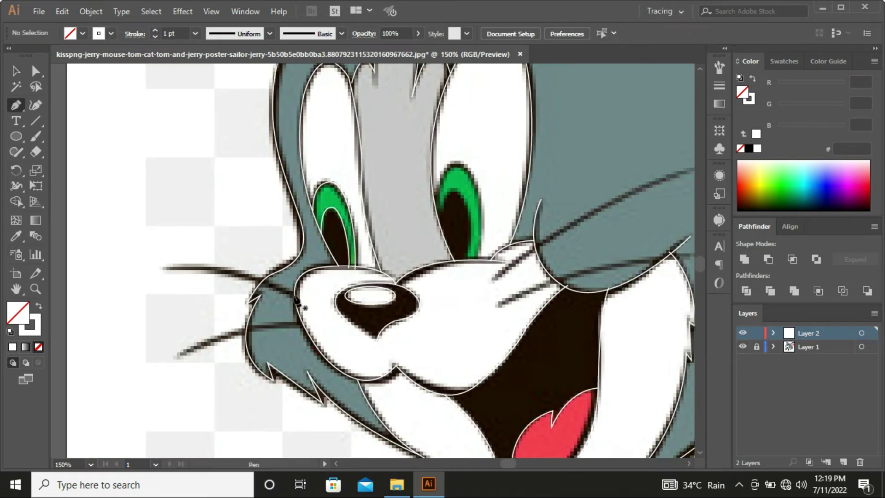
pyautogui.hscroll(-3, 295, 302)
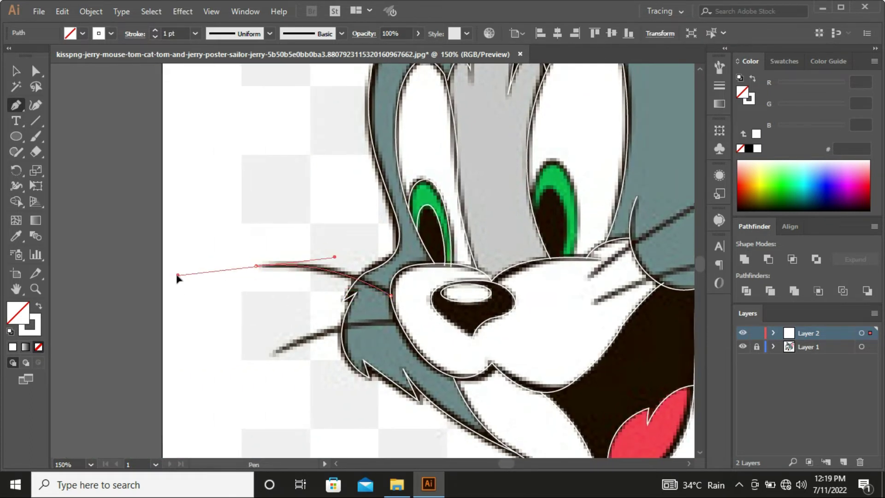
pyautogui.click(403, 331)
pyautogui.moveTo(269, 355); pyautogui.dragTo(234, 401)
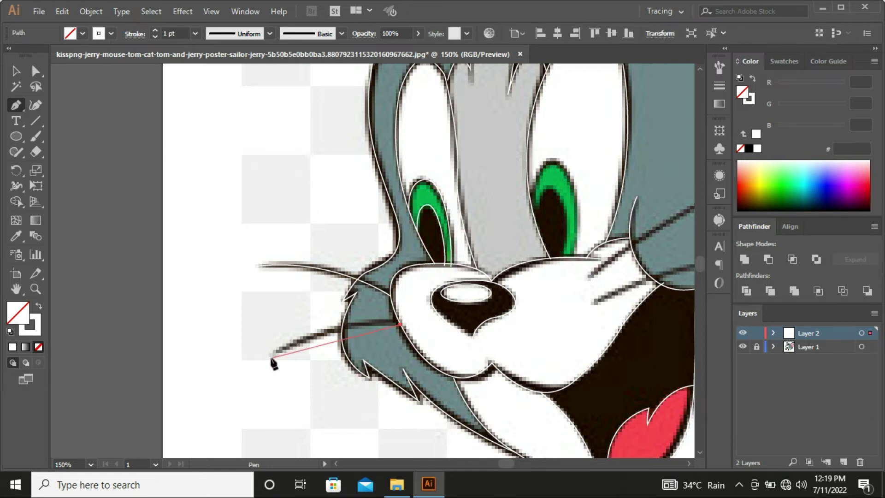
pyautogui.moveTo(511, 347); pyautogui.dragTo(218, 353)
pyautogui.click(289, 285)
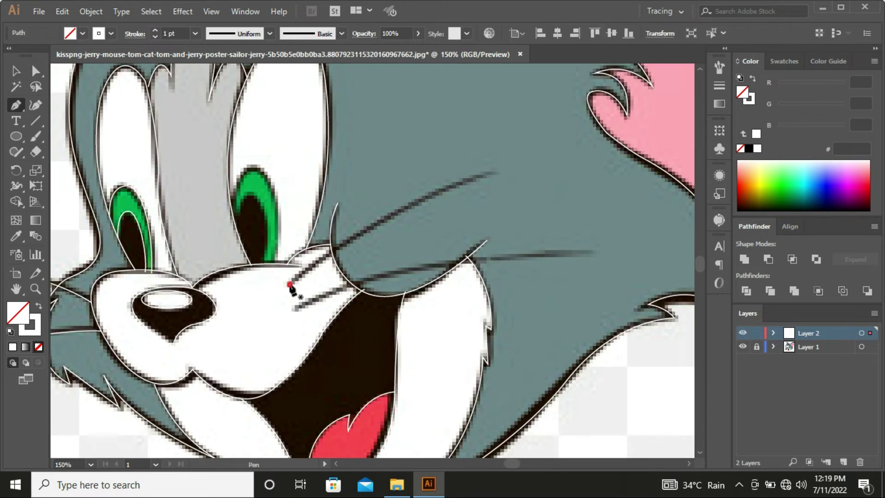
pyautogui.moveTo(598, 164); pyautogui.dragTo(602, 165)
pyautogui.press('Escape')
# Trace a long curved whisker across the right cheek, then fit the artboard in view.
pyautogui.moveTo(448, 338); pyautogui.dragTo(359, 313)
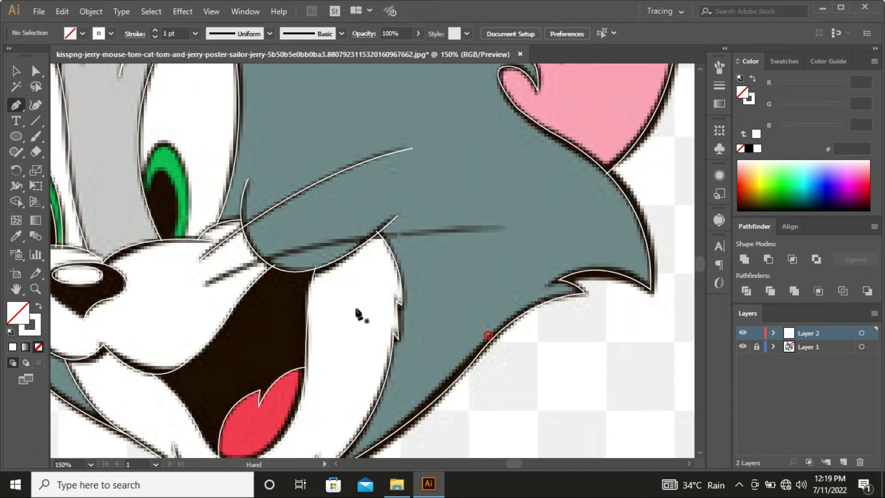
pyautogui.click(203, 284)
pyautogui.moveTo(503, 230); pyautogui.dragTo(675, 243)
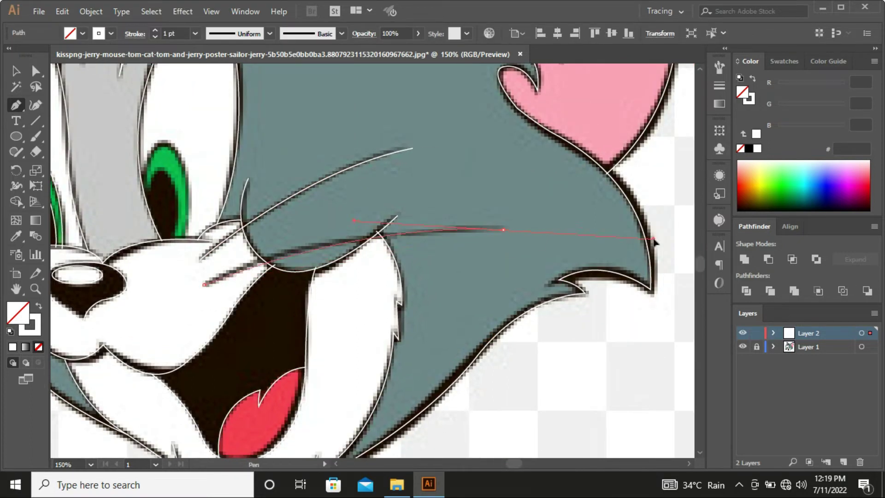
pyautogui.press('Escape')
pyautogui.hotkey('ctrl', '0')
pyautogui.scroll(2, 387, 336)
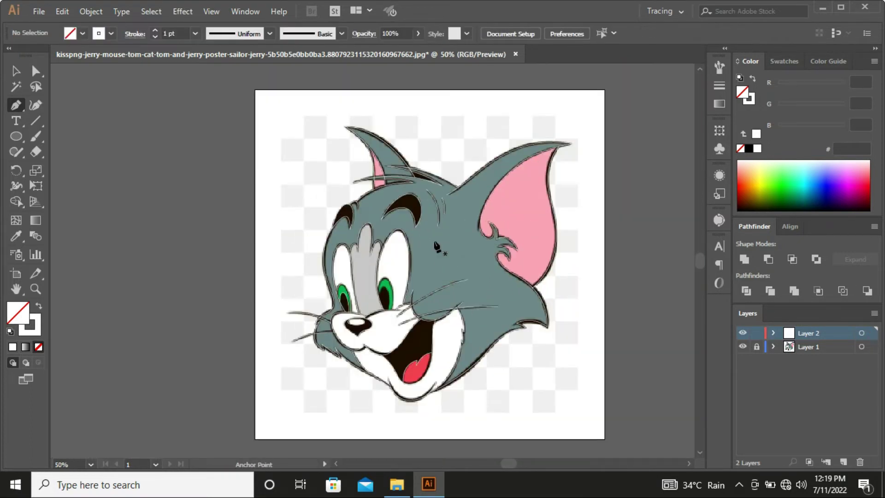
pyautogui.scroll(1, 387, 335)
pyautogui.scroll(1, 387, 336)
pyautogui.scroll(2, 387, 332)
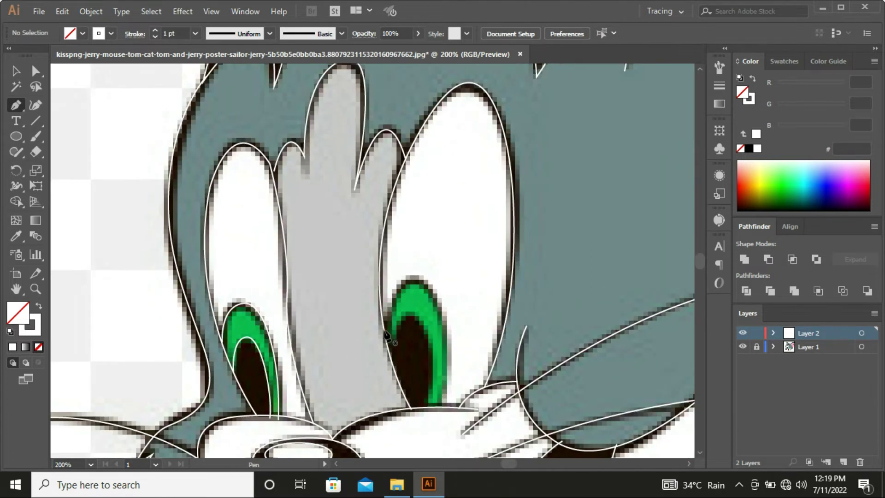
# Outline the right eye's dark pupil, redoing the first unfinished attempt.
pyautogui.click(384, 331)
pyautogui.moveTo(423, 276); pyautogui.dragTo(443, 271)
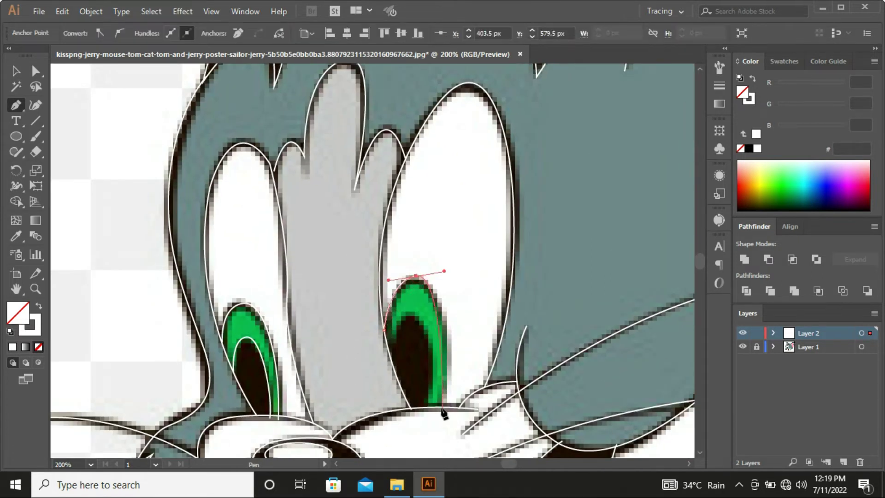
pyautogui.press('Escape')
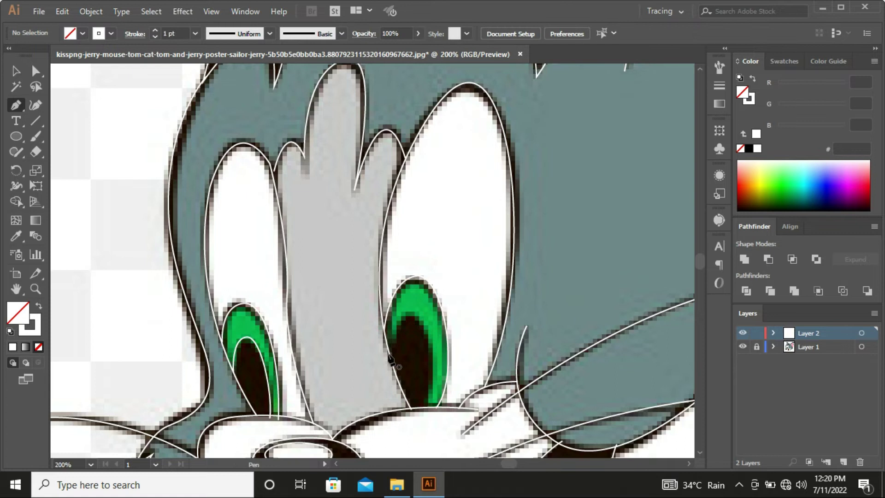
pyautogui.click(389, 354)
pyautogui.moveTo(411, 314); pyautogui.dragTo(430, 314)
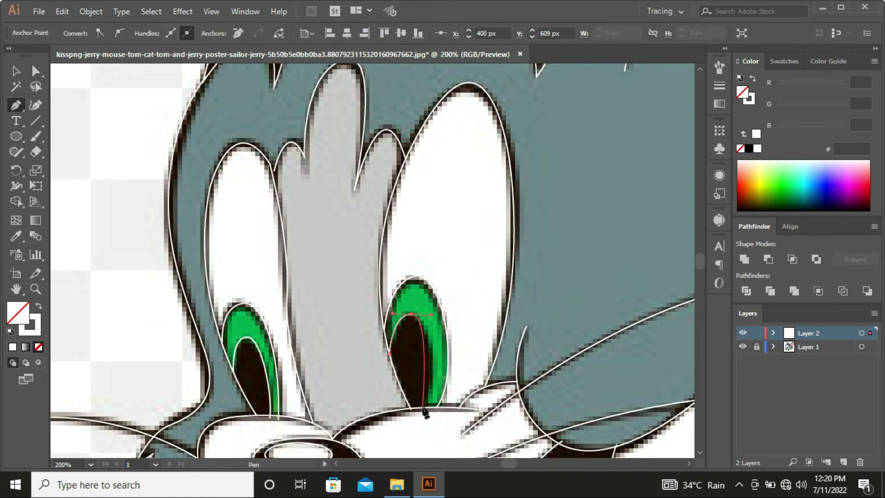
pyautogui.moveTo(423, 407); pyautogui.dragTo(408, 434)
pyautogui.hotkey('ctrl', 'shift', 'a')
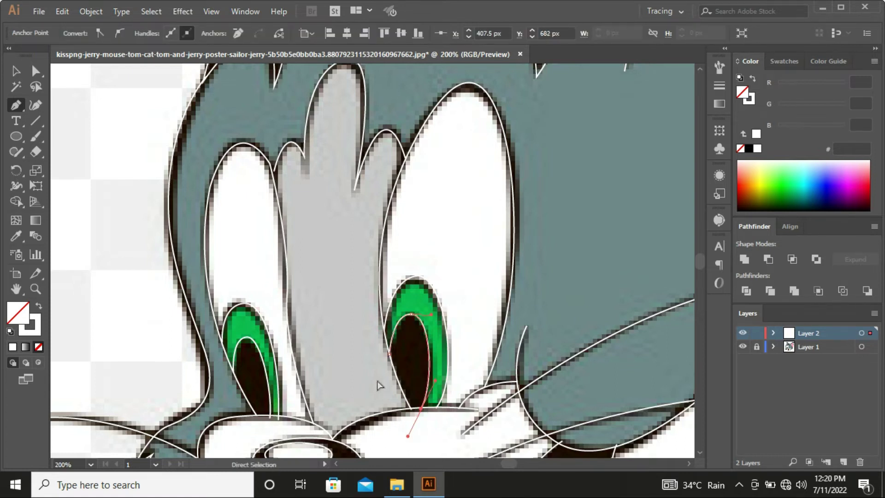
# Zoom out to show the whole head and full artboard.
pyautogui.hotkey('ctrl', '-')
pyautogui.hotkey('ctrl', '-')
pyautogui.hotkey('ctrl', '-')
pyautogui.press('v')
pyautogui.hotkey('ctrl', '-')
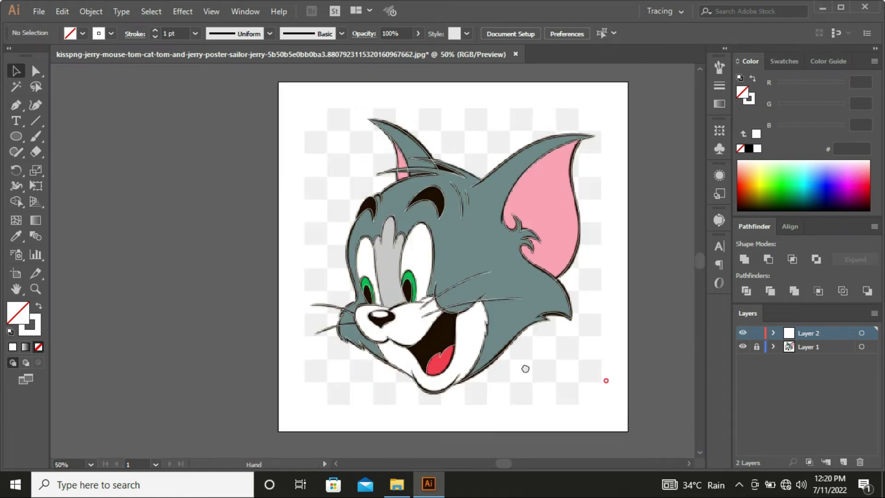
pyautogui.hotkey('ctrl', '-')
# Give the traced paths a black stroke with no fill.
pyautogui.moveTo(596, 419); pyautogui.dragTo(432, 176)
pyautogui.click(749, 149)
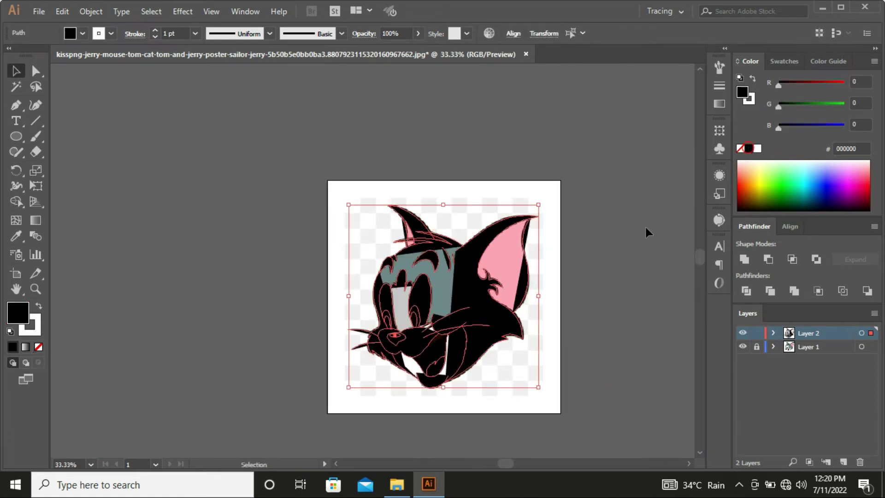
pyautogui.click(39, 308)
pyautogui.click(38, 347)
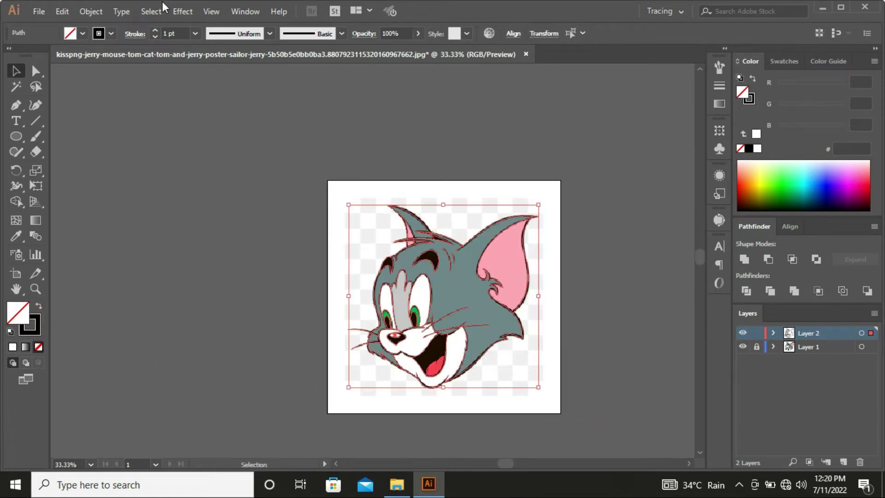
pyautogui.click(236, 192)
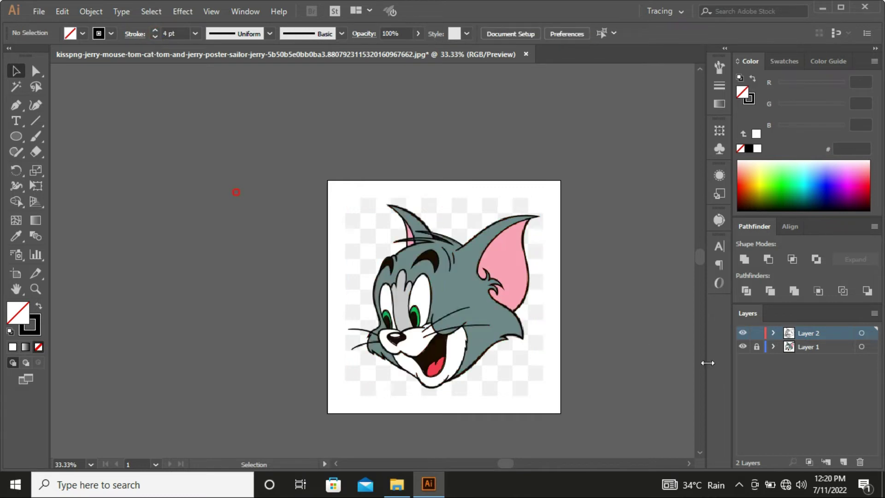
# Unlock Layer 1, move the coloured Tom image left of the artboard, and fit the artboard in the window.
pyautogui.moveTo(507, 331); pyautogui.dragTo(230, 322)
pyautogui.click(369, 371)
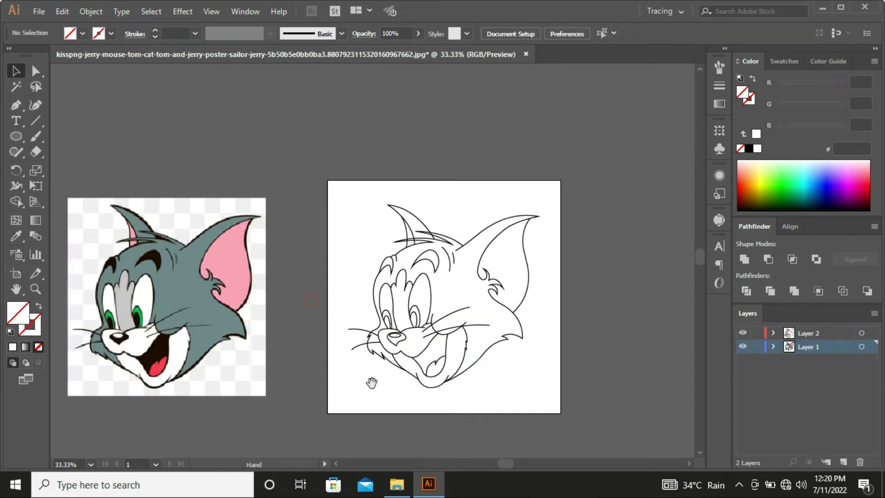
pyautogui.moveTo(369, 372); pyautogui.dragTo(393, 379)
pyautogui.hotkey('ctrl', '0')
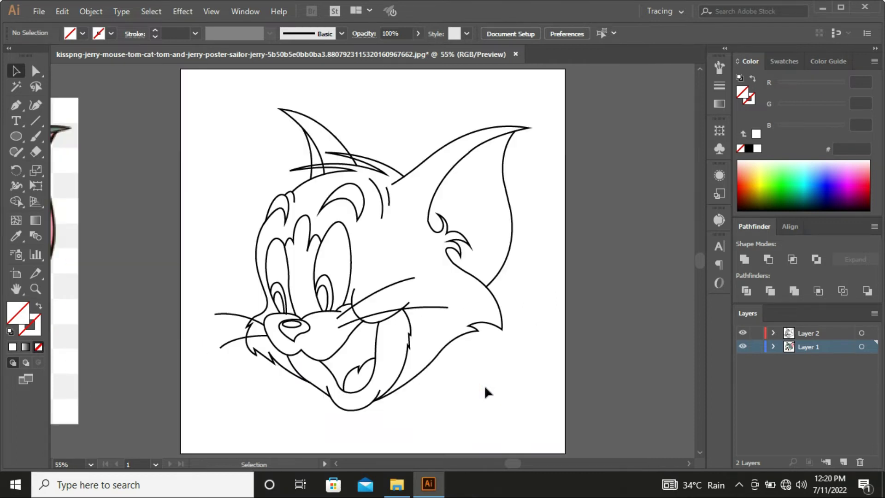
# With Direct Selection, move a hair stroke's bottom anchor into place.
pyautogui.press('a')
pyautogui.keyDown('alt'); pyautogui.scroll(4, 432, 246); pyautogui.keyUp('alt')
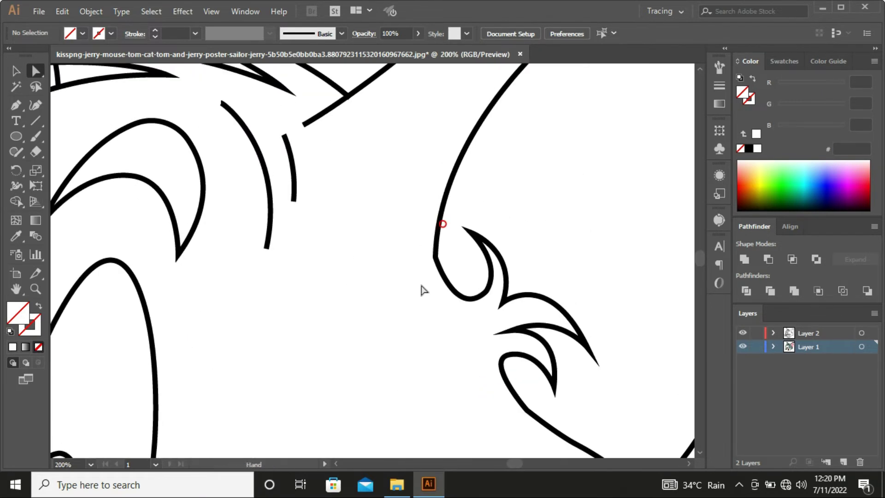
pyautogui.click(447, 256)
pyautogui.click(592, 237)
pyautogui.keyDown('alt'); pyautogui.scroll(-3, 592, 237); pyautogui.keyUp('alt')
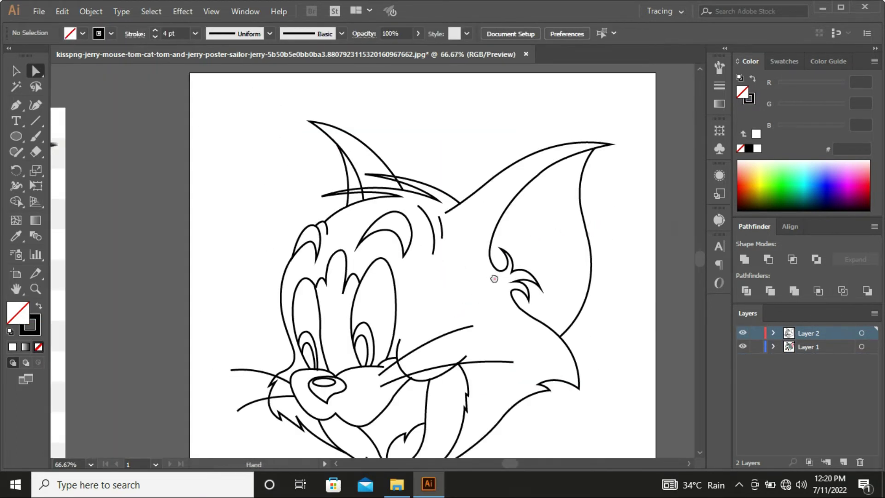
pyautogui.moveTo(412, 367); pyautogui.dragTo(424, 375)
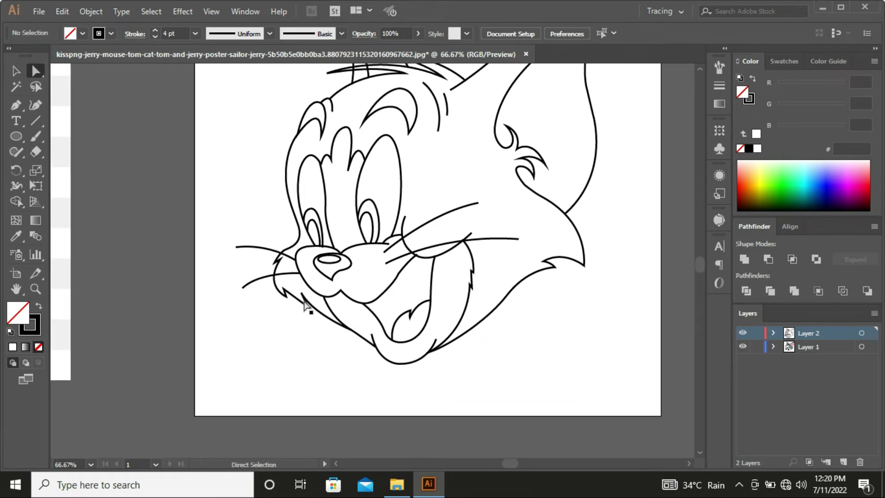
pyautogui.keyDown('alt'); pyautogui.scroll(7, 375, 248); pyautogui.keyUp('alt')
pyautogui.keyDown('alt'); pyautogui.scroll(-5, 257, 267); pyautogui.keyUp('alt')
pyautogui.keyDown('alt'); pyautogui.scroll(5, 257, 290); pyautogui.keyUp('alt')
pyautogui.moveTo(354, 266)
pyautogui.mouseDown()
pyautogui.moveTo(318, 258)
pyautogui.moveTo(312, 336)
pyautogui.mouseUp()
pyautogui.hscroll(-2, 310, 332)
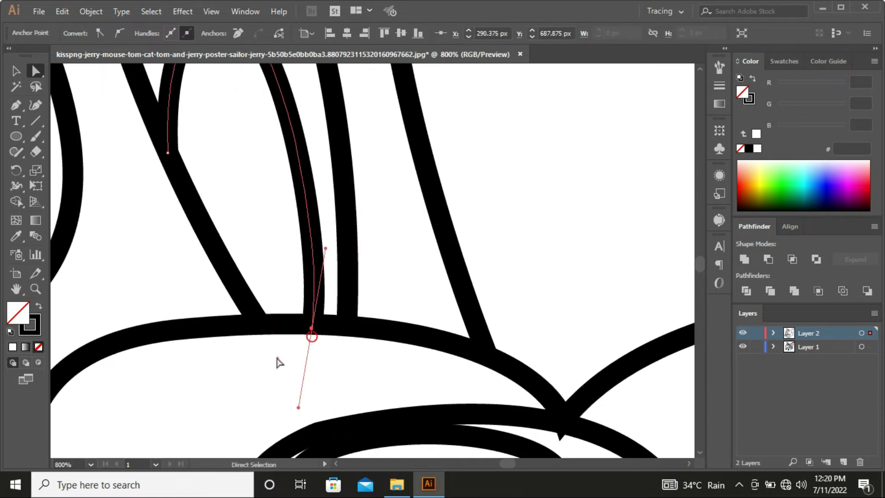
pyautogui.click(281, 362)
# Adjust anchors on the left hair curve and the neighbouring hair paths.
pyautogui.keyDown('alt'); pyautogui.scroll(-2, 280, 362); pyautogui.keyUp('alt')
pyautogui.keyDown('alt'); pyautogui.scroll(-2, 347, 348); pyautogui.keyUp('alt')
pyautogui.scroll(3, 340, 270)
pyautogui.keyDown('alt'); pyautogui.scroll(2, 296, 261); pyautogui.keyUp('alt')
pyautogui.moveTo(361, 255)
pyautogui.mouseDown()
pyautogui.moveTo(351, 304)
pyautogui.moveTo(353, 295)
pyautogui.mouseUp()
pyautogui.click(352, 287)
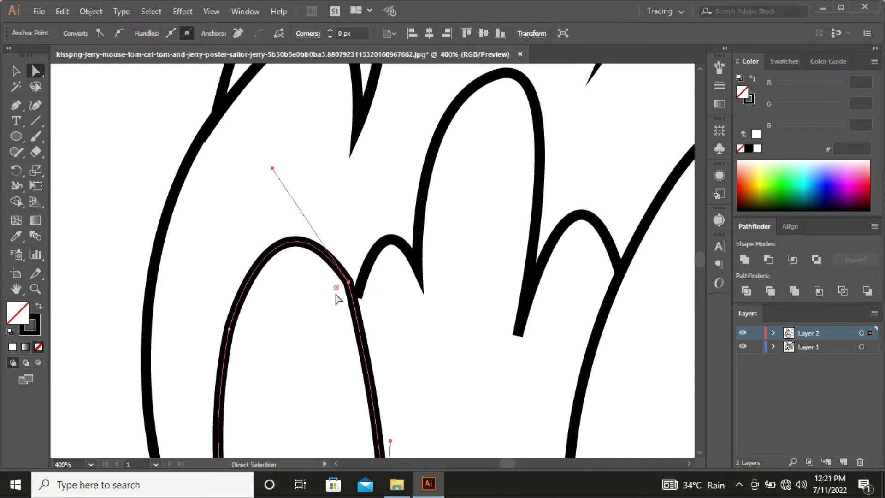
pyautogui.click(229, 341)
pyautogui.moveTo(382, 297)
pyautogui.mouseDown()
pyautogui.moveTo(363, 273)
pyautogui.moveTo(358, 295)
pyautogui.moveTo(449, 352)
pyautogui.mouseUp()
pyautogui.keyDown('alt'); pyautogui.scroll(-2, 358, 296); pyautogui.keyUp('alt')
pyautogui.click(364, 308)
pyautogui.keyDown('alt'); pyautogui.scroll(-2, 449, 351); pyautogui.keyUp('alt')
pyautogui.scroll(-5, 438, 368)
pyautogui.scroll(-5, 450, 367)
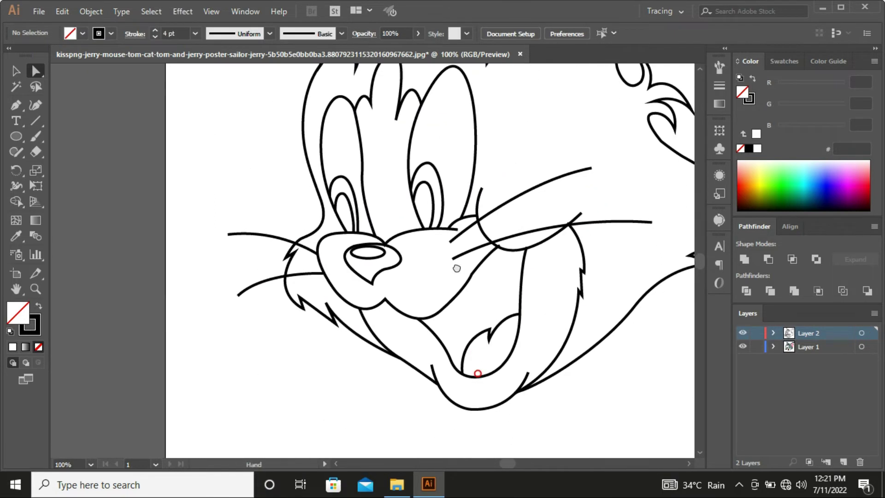
pyautogui.keyDown('alt'); pyautogui.scroll(6, 498, 257); pyautogui.keyUp('alt')
# Check the lower mouth paths' anchors and handles so the mouth lines meet.
pyautogui.click(468, 293)
pyautogui.click(510, 252)
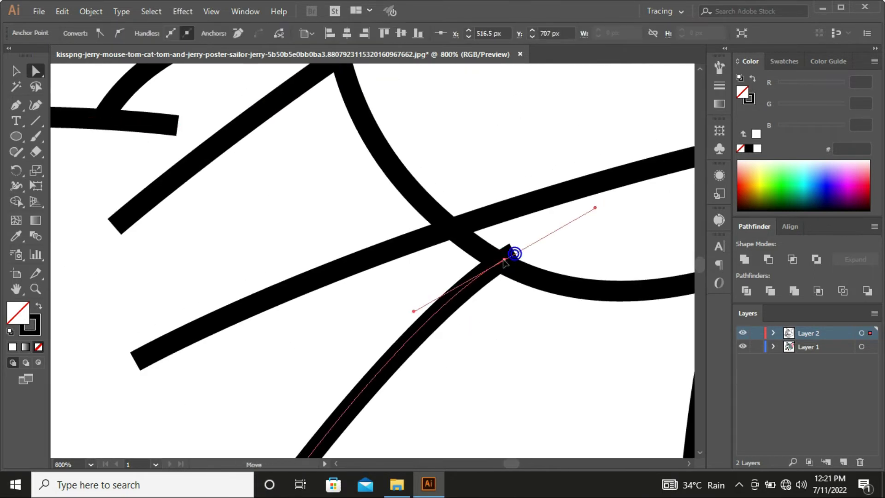
pyautogui.click(480, 311)
pyautogui.keyDown('alt'); pyautogui.scroll(-3, 480, 310); pyautogui.keyUp('alt')
pyautogui.click(451, 267)
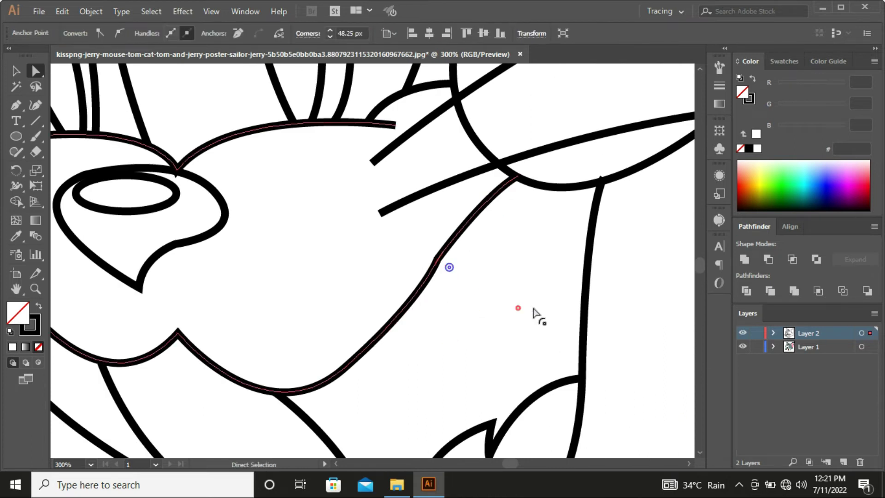
pyautogui.keyDown('alt'); pyautogui.scroll(-1, 587, 371); pyautogui.keyUp('alt')
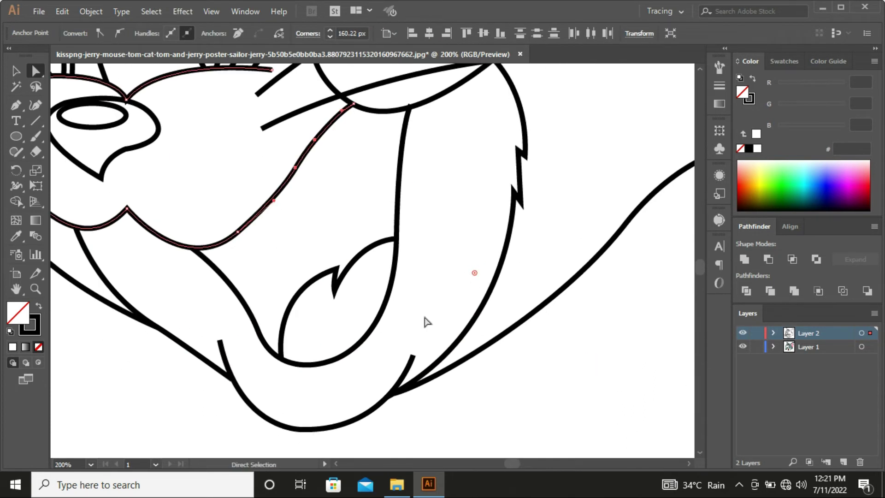
pyautogui.click(198, 296)
# Tidy the end anchor of the upper-left stroke, then move to the ear tufts.
pyautogui.hscroll(-3, 306, 351)
pyautogui.keyDown('alt'); pyautogui.scroll(4, 347, 356); pyautogui.keyUp('alt')
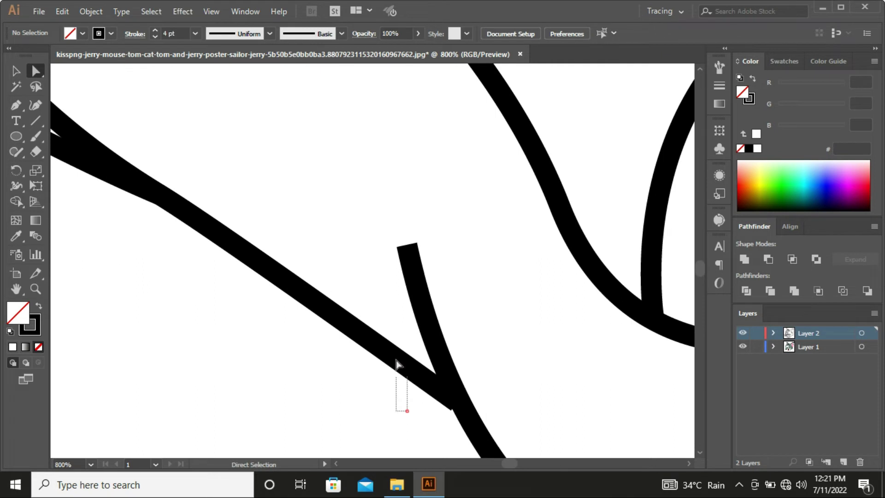
pyautogui.moveTo(411, 413); pyautogui.dragTo(394, 320)
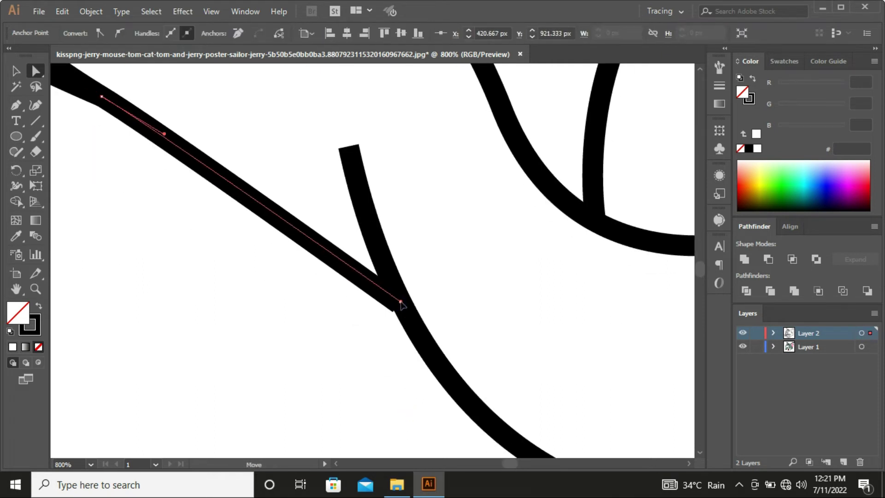
pyautogui.keyDown('alt'); pyautogui.scroll(-5, 396, 302); pyautogui.keyUp('alt')
pyautogui.click(459, 302)
pyautogui.scroll(2, 484, 322)
pyautogui.hscroll(1, 484, 322)
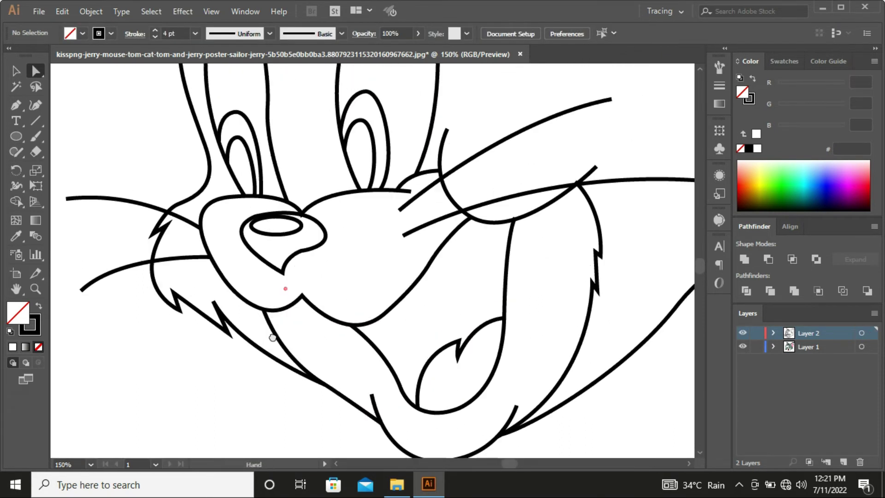
pyautogui.scroll(2, 345, 318)
pyautogui.moveTo(366, 251); pyautogui.dragTo(399, 276)
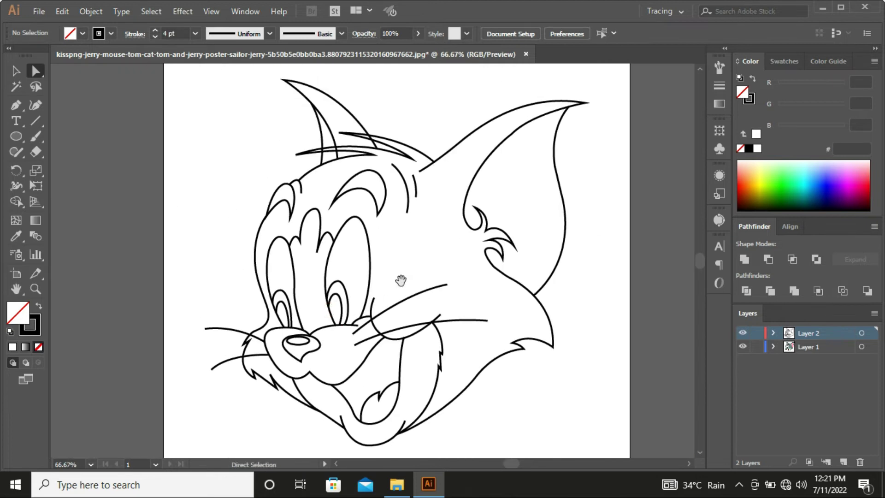
# Thicken the two cheek strokes and give them a tapered width profile.
pyautogui.moveTo(490, 322)
pyautogui.mouseDown()
pyautogui.moveTo(336, 320)
pyautogui.moveTo(310, 286)
pyautogui.moveTo(342, 187)
pyautogui.moveTo(449, 285)
pyautogui.mouseUp()
pyautogui.press('v')
pyautogui.click(362, 279)
pyautogui.click(155, 30)
pyautogui.click(270, 34)
pyautogui.click(214, 96)
pyautogui.click(155, 30)
pyautogui.click(155, 30)
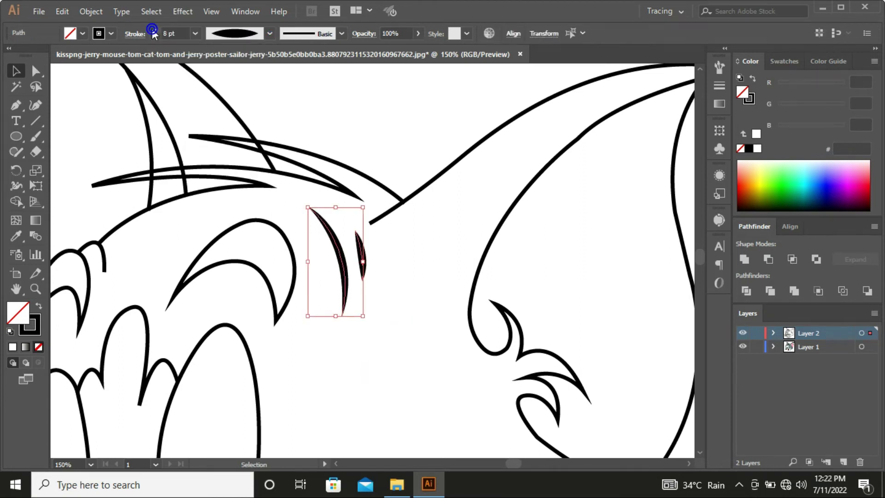
pyautogui.click(318, 94)
pyautogui.hotkey('ctrl', '0')
pyautogui.hotkey('ctrl', '1')
# Apply a tapered width profile to the left and right whiskers.
pyautogui.click(372, 270)
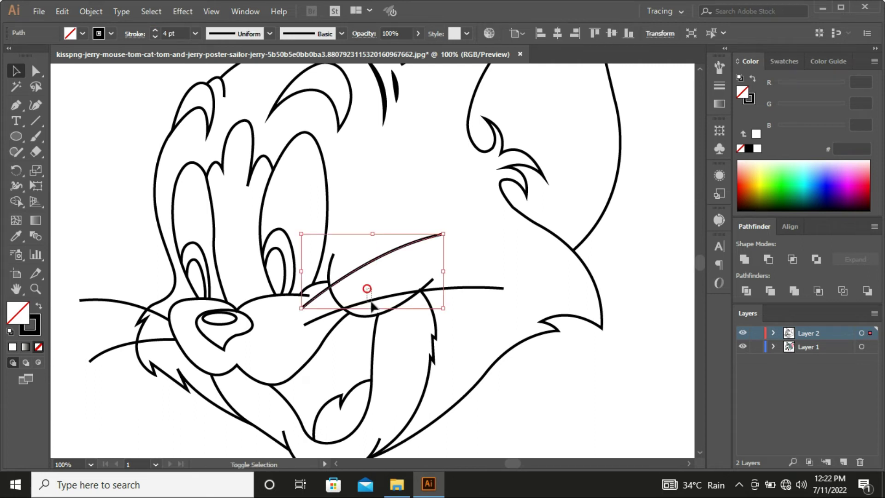
pyautogui.hscroll(-1, 140, 303)
pyautogui.keyDown('shift'); pyautogui.click(142, 339); pyautogui.keyUp('shift')
pyautogui.click(260, 35)
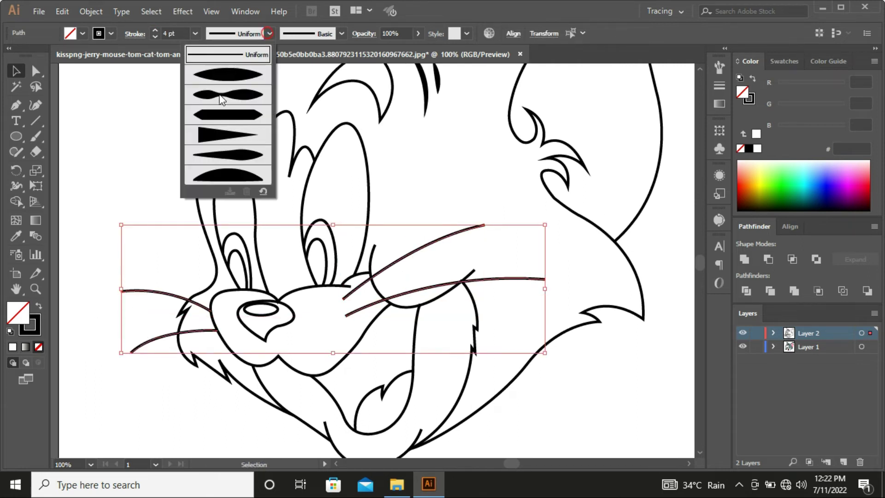
pyautogui.click(213, 137)
pyautogui.click(189, 259)
# Copy the thicker stroke onto the chin curve and give it a tapered profile.
pyautogui.moveTo(189, 258); pyautogui.dragTo(307, 241)
pyautogui.scroll(-1, 461, 401)
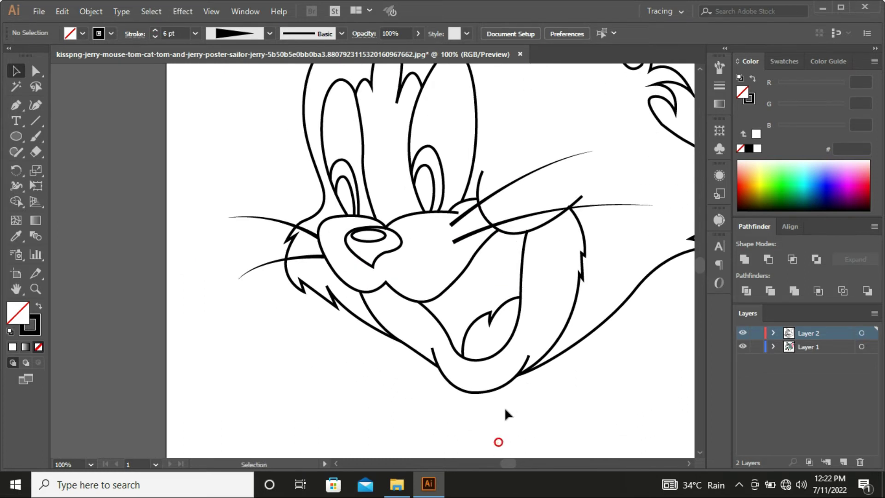
pyautogui.click(504, 405)
pyautogui.scroll(2, 456, 277)
pyautogui.press('i')
pyautogui.click(510, 86)
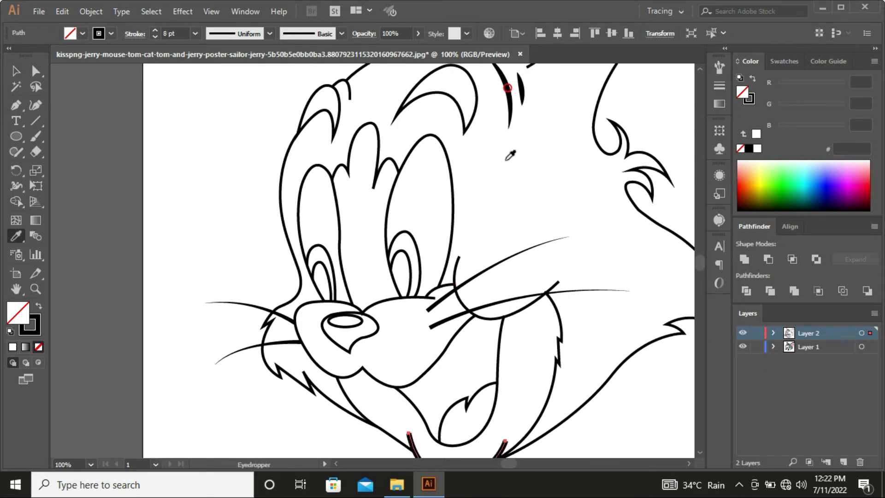
pyautogui.press('v')
pyautogui.scroll(-3, 415, 208)
pyautogui.click(268, 33)
pyautogui.click(218, 82)
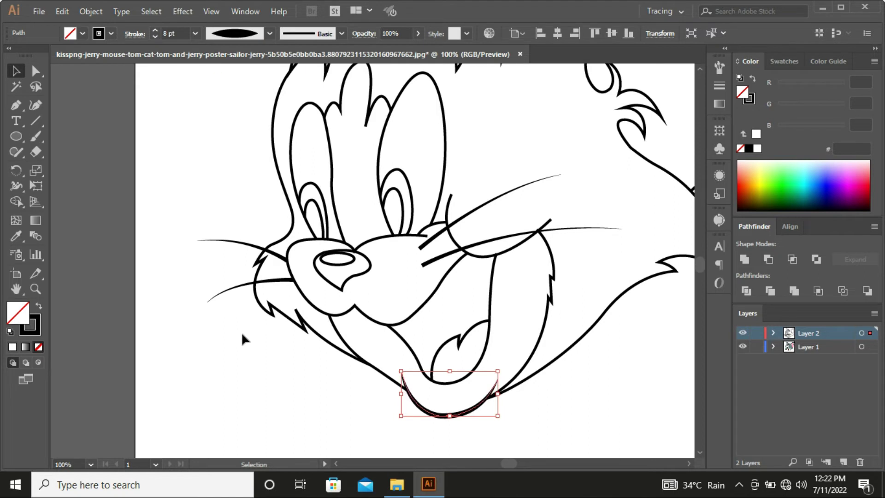
pyautogui.click(243, 333)
# Give the small forehead arc the same thick, tapered stroke.
pyautogui.moveTo(245, 335); pyautogui.dragTo(256, 339)
pyautogui.scroll(3, 333, 256)
pyautogui.scroll(3, 429, 208)
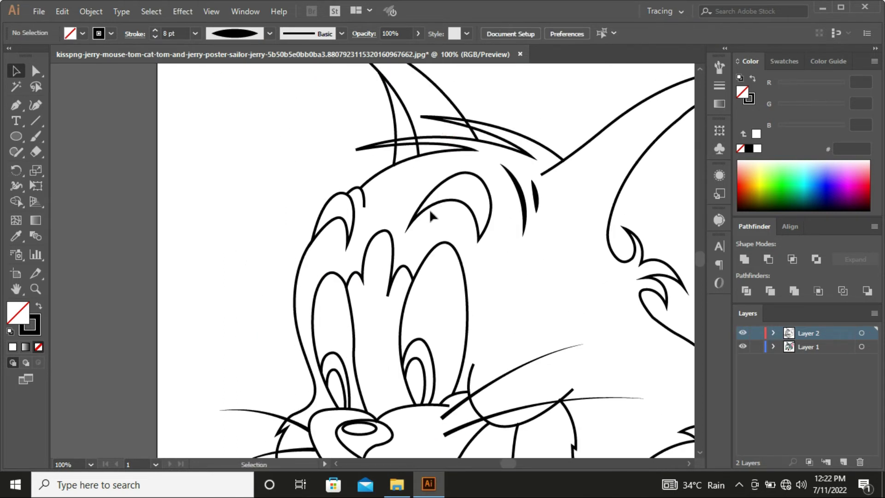
pyautogui.hotkey('ctrl', '+')
pyautogui.click(365, 198)
pyautogui.hscroll(3, 351, 209)
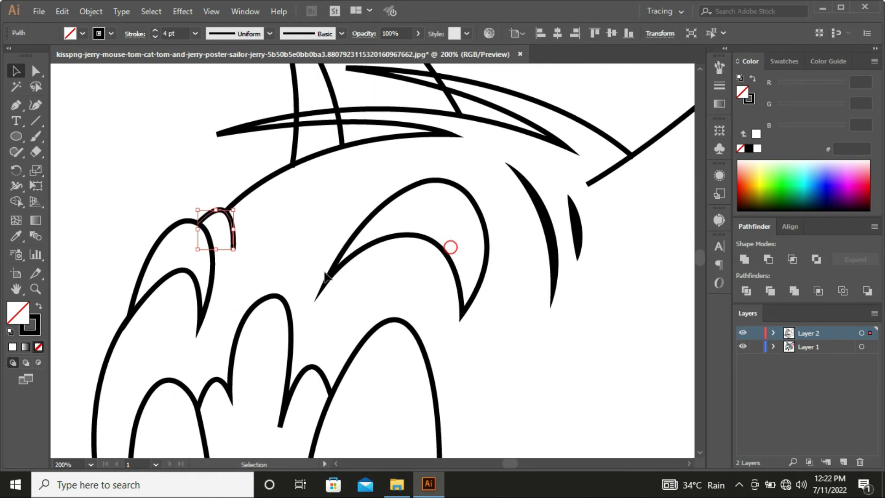
pyautogui.press('i')
pyautogui.hscroll(-2, 271, 239)
pyautogui.press('v')
pyautogui.click(270, 34)
pyautogui.click(233, 74)
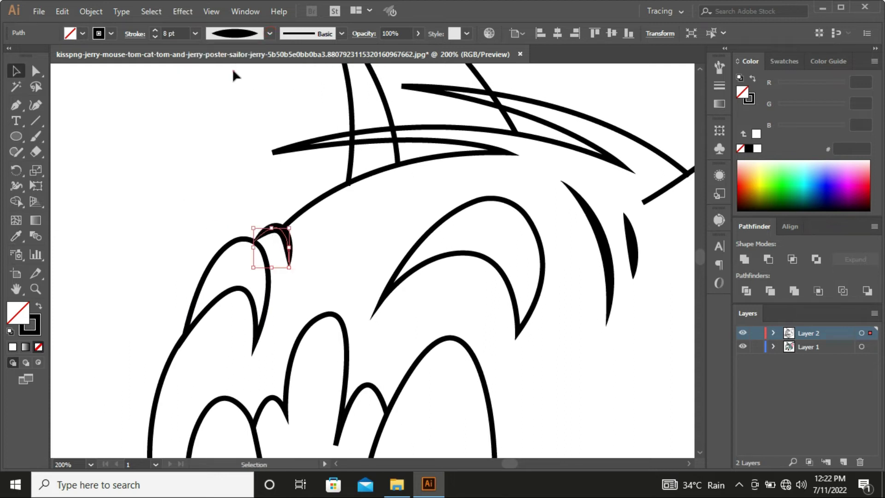
pyautogui.click(198, 198)
# Apply the tapered width profile to the cheek arc beside the closed eye.
pyautogui.hotkey('ctrl', '-')
pyautogui.hotkey('ctrl', '-')
pyautogui.scroll(-2, 391, 266)
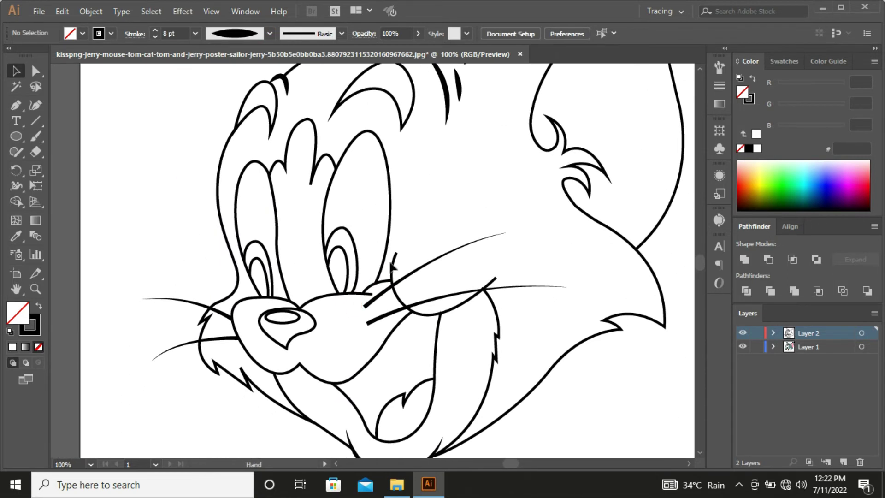
pyautogui.scroll(-2, 457, 311)
pyautogui.click(456, 240)
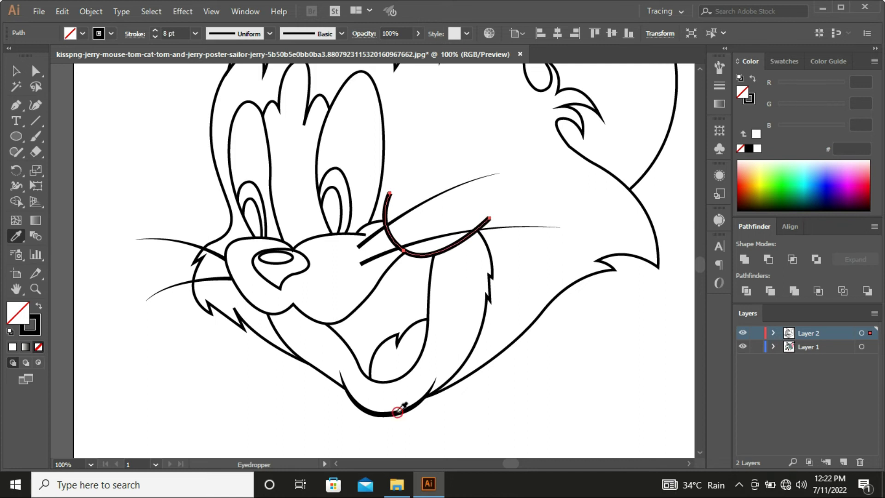
pyautogui.click(269, 33)
pyautogui.click(232, 74)
pyautogui.click(166, 193)
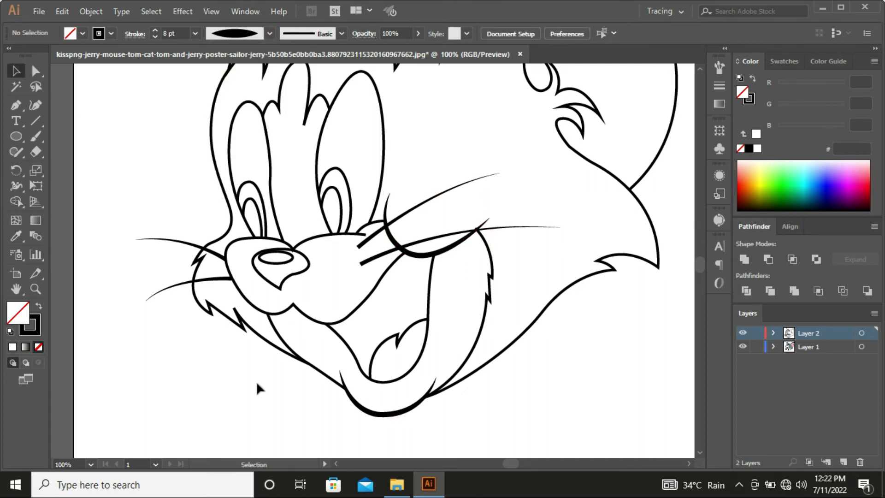
# Fill the nose black with no outline and make its nostril highlight white.
pyautogui.moveTo(261, 334); pyautogui.dragTo(348, 358)
pyautogui.click(369, 288)
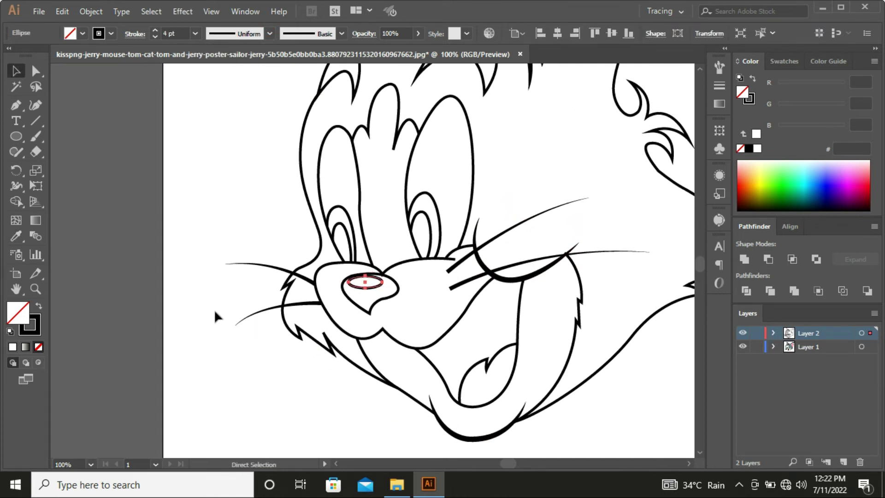
pyautogui.click(39, 307)
pyautogui.click(193, 321)
pyautogui.click(377, 305)
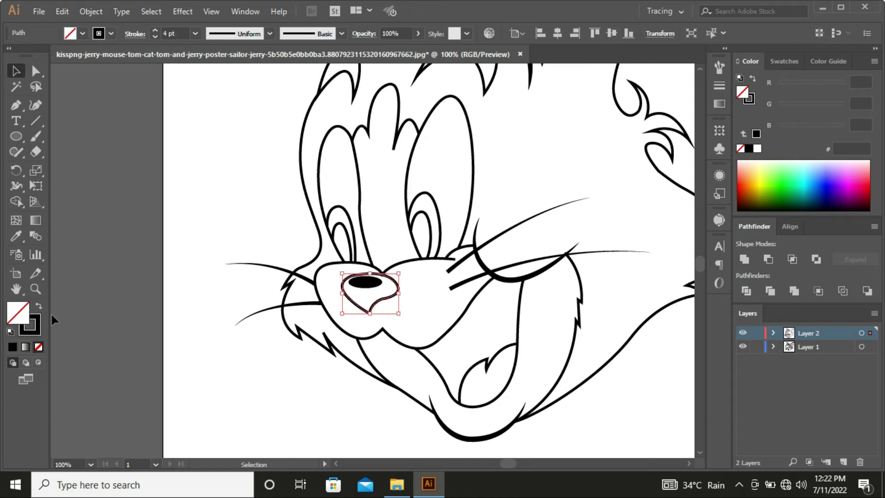
pyautogui.hotkey('shift', 'x')
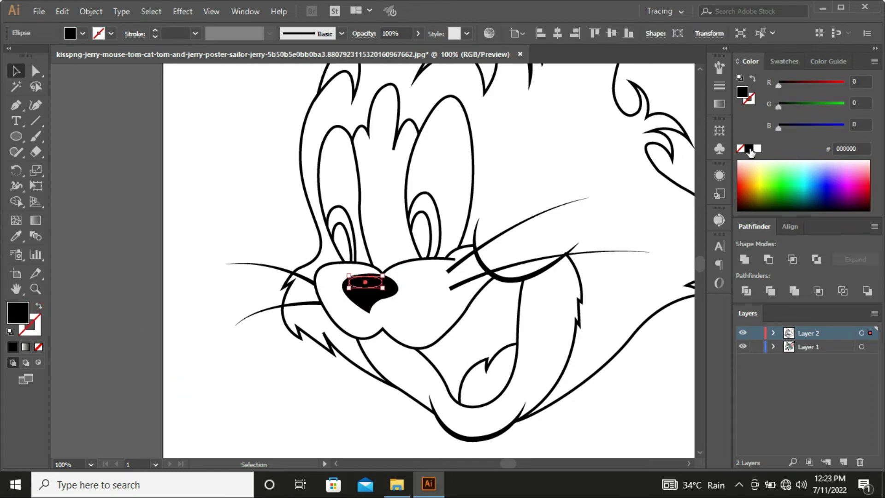
pyautogui.click(757, 148)
pyautogui.click(245, 395)
# Zoom out and recentre the view on the whole head.
pyautogui.moveTo(245, 395); pyautogui.dragTo(267, 422)
pyautogui.hotkey('ctrl', '-')
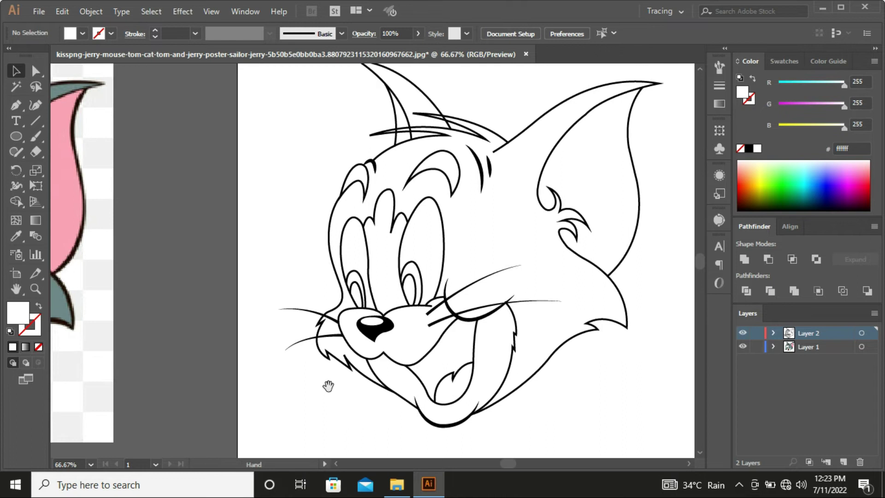
pyautogui.scroll(-3, 446, 414)
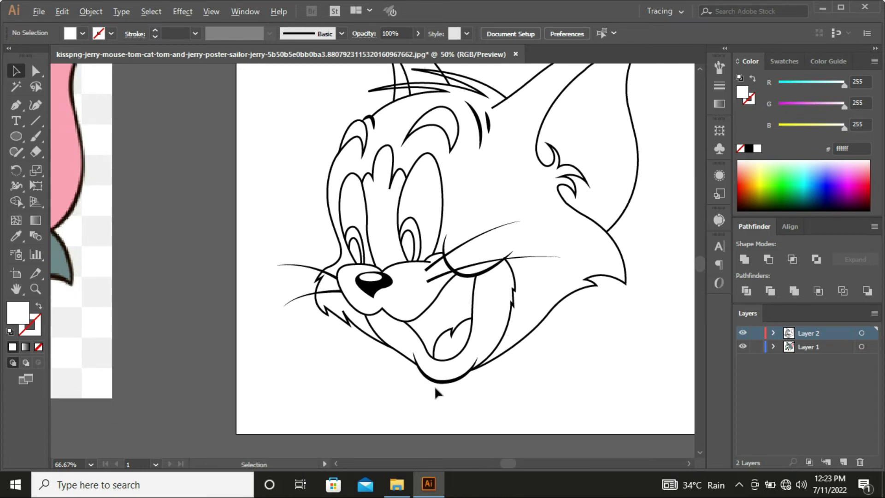
pyautogui.hotkey('ctrl', '-')
pyautogui.moveTo(529, 226); pyautogui.dragTo(555, 265)
# Thicken the right ear outline stroke to 8 pt.
pyautogui.hotkey('ctrl', '+')
pyautogui.hotkey('ctrl', '+')
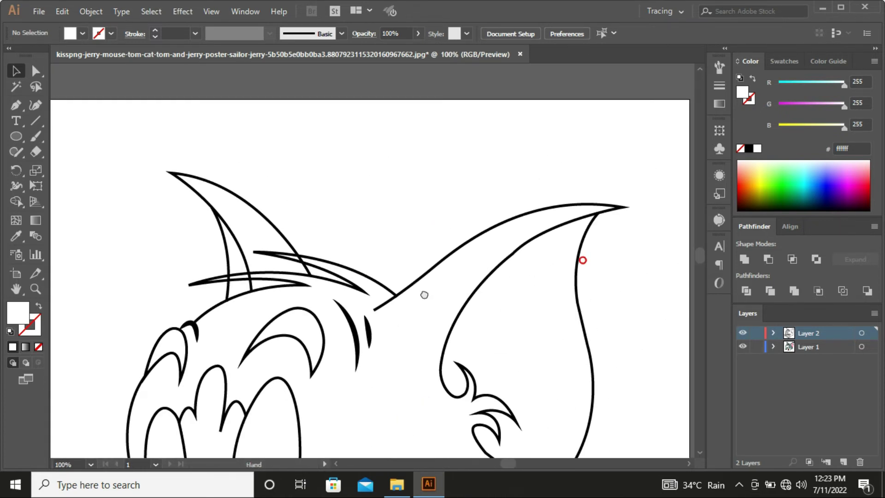
pyautogui.click(419, 252)
pyautogui.hotkey('ctrl', '-')
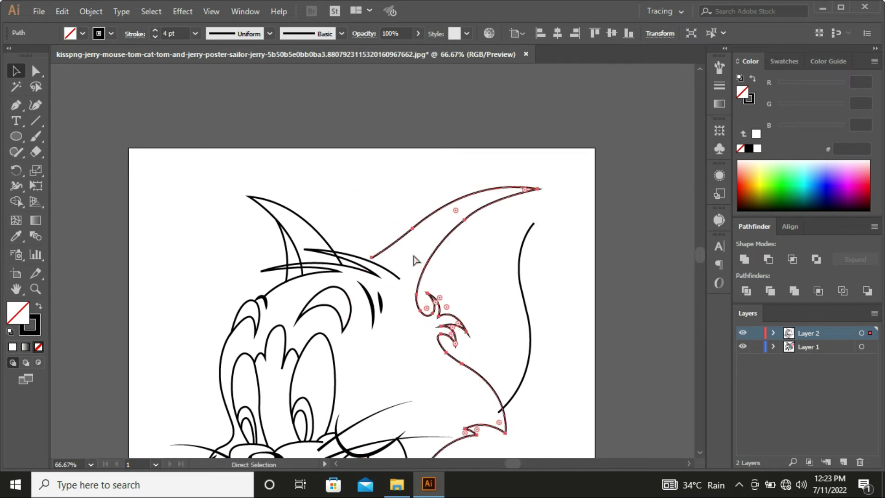
pyautogui.click(264, 35)
pyautogui.click(222, 75)
pyautogui.hotkey('ctrl', 'z')
pyautogui.click(154, 30)
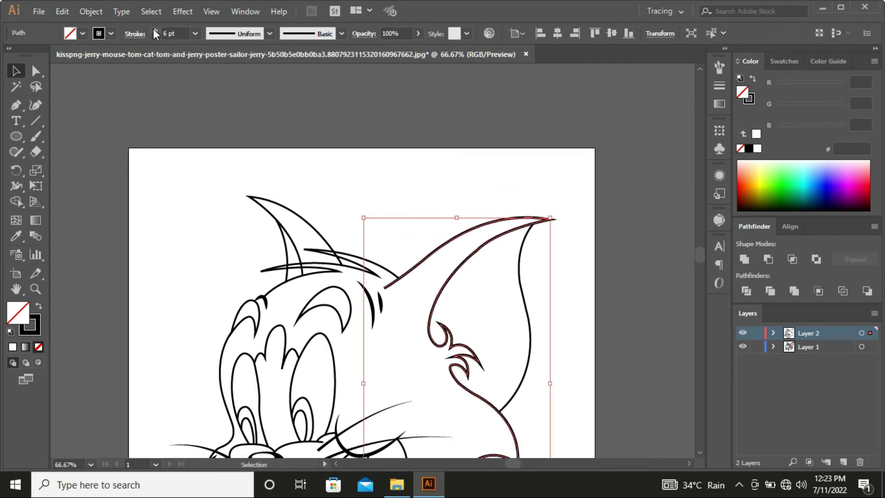
pyautogui.click(154, 30)
pyautogui.click(155, 30)
# Taper the ear outline's ends to points with the Width tool.
pyautogui.click(16, 186)
pyautogui.scroll(6, 385, 290)
pyautogui.scroll(4, 423, 256)
pyautogui.moveTo(420, 264); pyautogui.dragTo(421, 253)
pyautogui.scroll(-4, 431, 271)
pyautogui.scroll(-2, 461, 267)
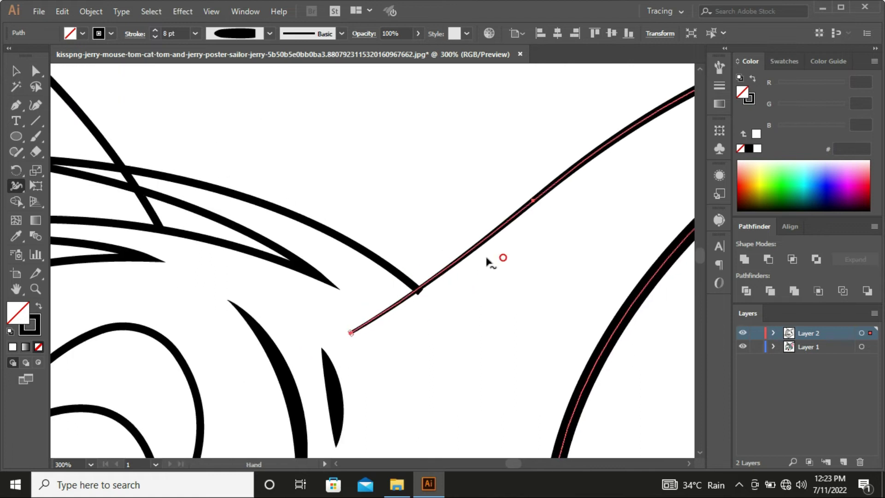
pyautogui.moveTo(533, 201); pyautogui.dragTo(538, 205)
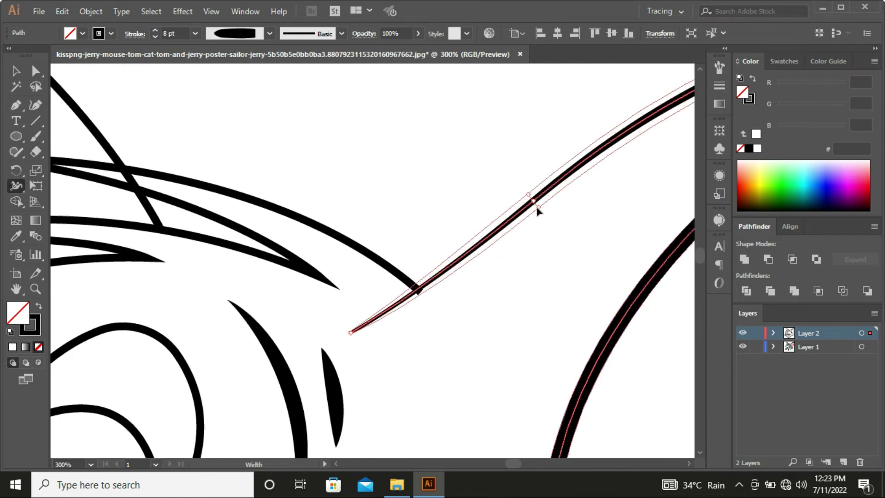
pyautogui.scroll(-3, 542, 235)
pyautogui.scroll(-3, 442, 299)
pyautogui.scroll(-3, 323, 341)
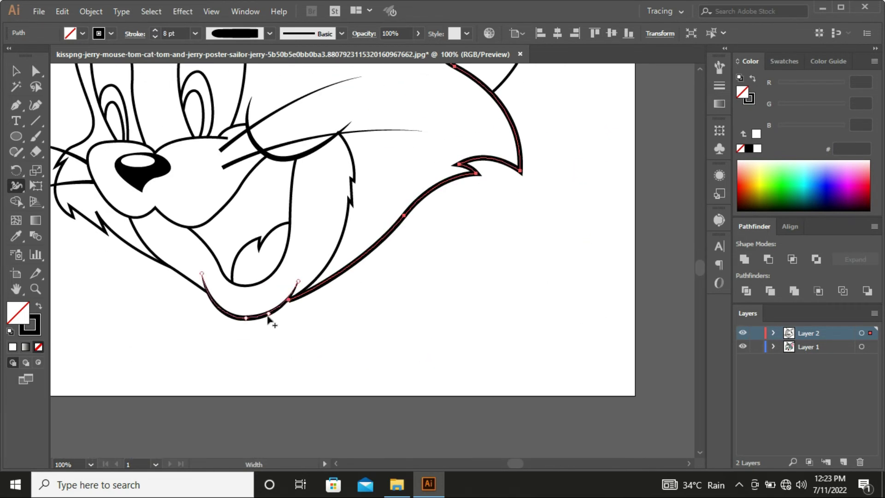
pyautogui.scroll(5, 272, 313)
pyautogui.scroll(4, 275, 308)
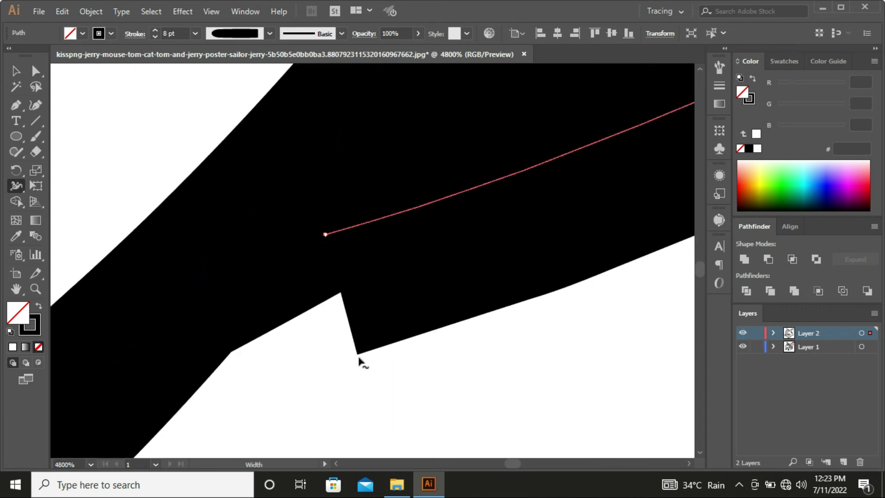
pyautogui.moveTo(359, 355); pyautogui.dragTo(340, 300)
pyautogui.scroll(-2, 340, 297)
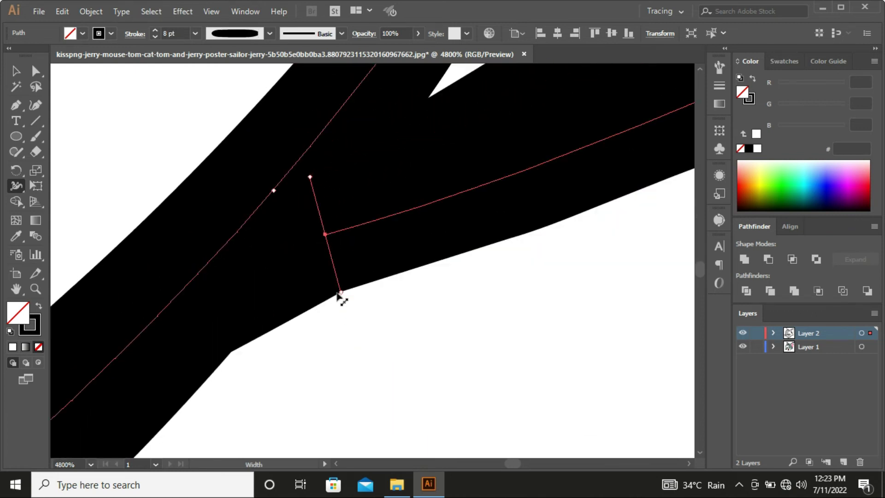
pyautogui.scroll(-4, 364, 332)
pyautogui.scroll(-4, 474, 283)
pyautogui.scroll(-1, 482, 302)
pyautogui.scroll(-2, 481, 290)
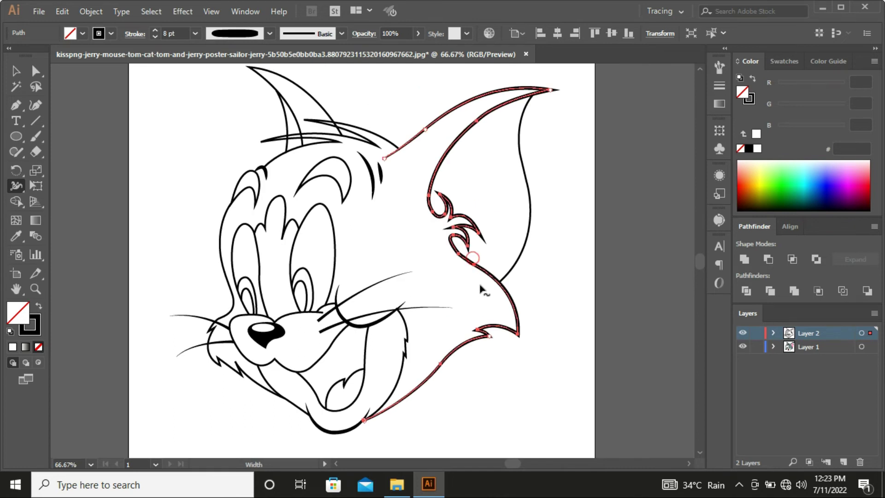
# Give the inner ear curl an 8 pt stroke with Width Profile 1.
pyautogui.press('v')
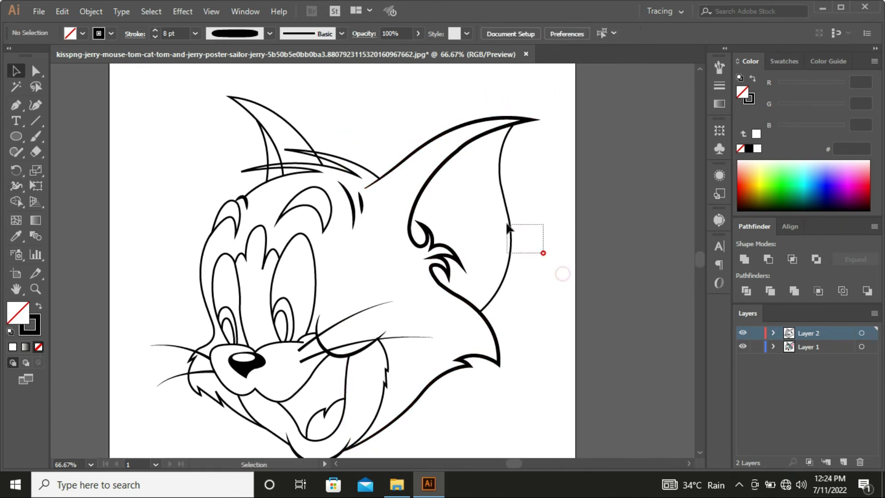
pyautogui.click(510, 231)
pyautogui.click(155, 30)
pyautogui.click(155, 30)
pyautogui.click(155, 30)
pyautogui.click(266, 33)
pyautogui.click(221, 86)
pyautogui.click(440, 238)
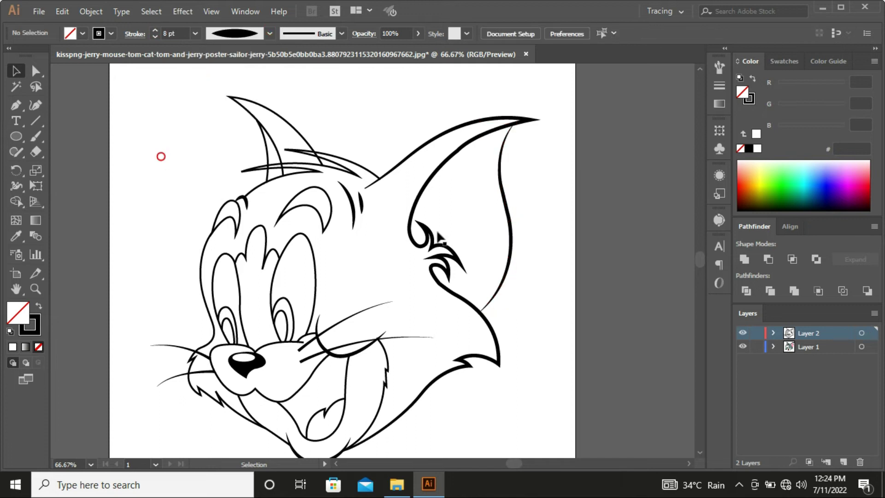
pyautogui.scroll(-4, 532, 231)
pyautogui.scroll(2, 450, 262)
pyautogui.moveTo(561, 259)
pyautogui.mouseDown()
pyautogui.moveTo(520, 240)
pyautogui.moveTo(555, 254)
pyautogui.mouseUp()
# Thicken the inner line of the left ear to 8 pt.
pyautogui.click(413, 189)
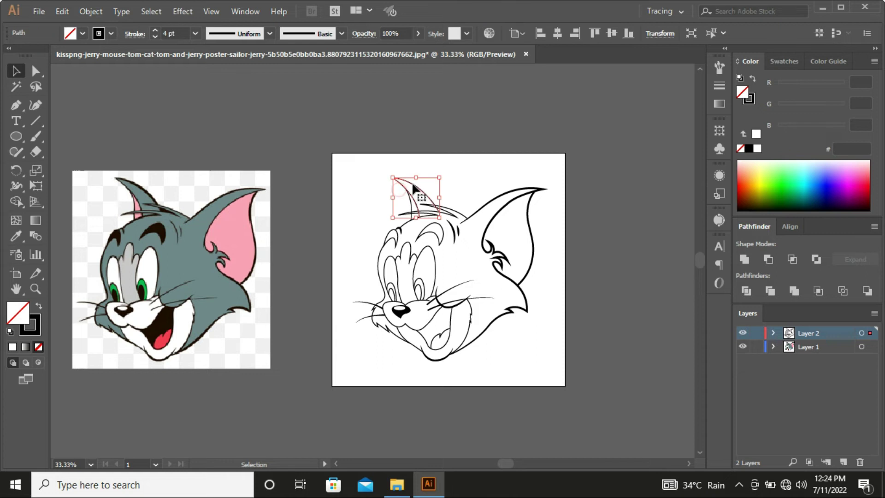
pyautogui.click(359, 176)
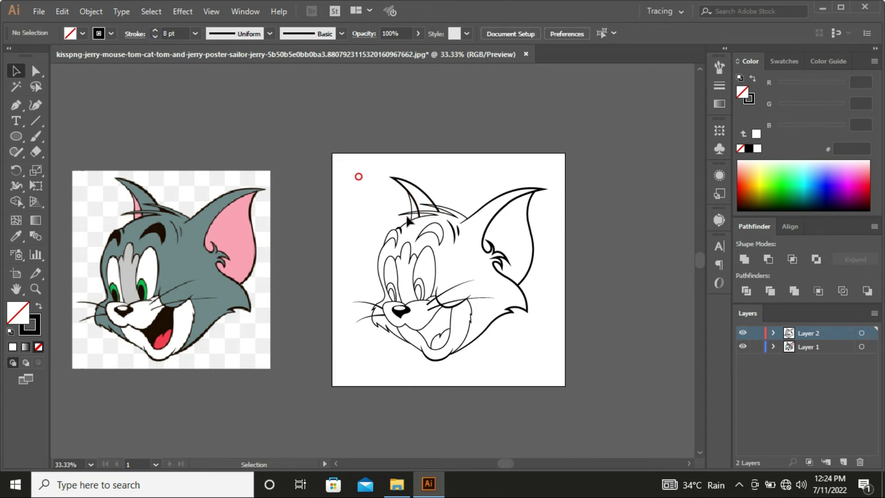
pyautogui.scroll(2, 411, 203)
pyautogui.scroll(2, 424, 226)
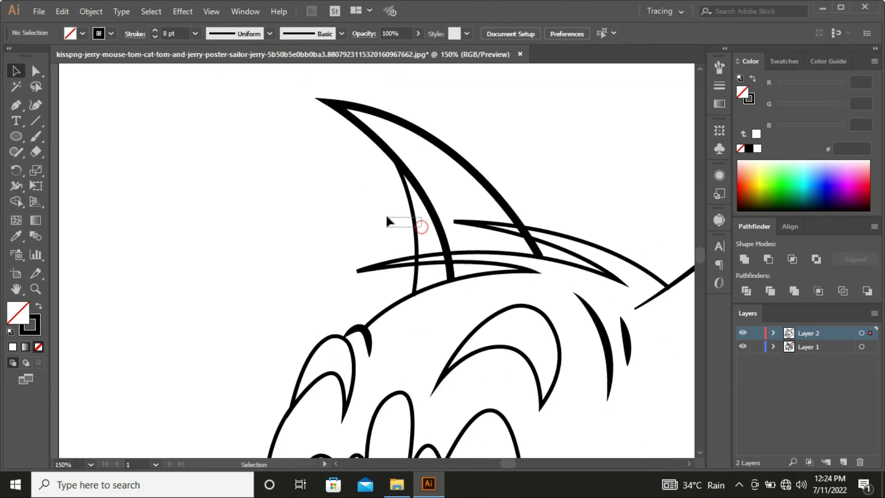
pyautogui.moveTo(422, 227); pyautogui.dragTo(387, 221)
pyautogui.click(155, 30)
pyautogui.click(171, 104)
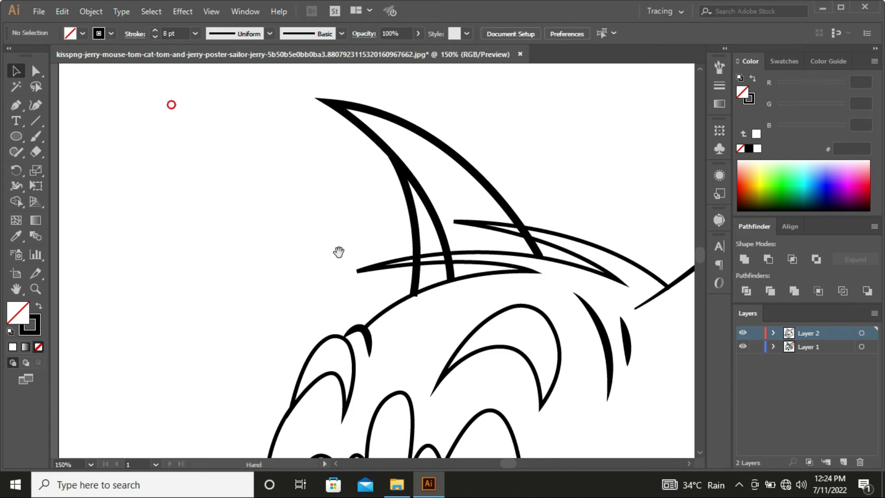
# Thicken the forehead whisker strokes to 8 pt.
pyautogui.moveTo(339, 251); pyautogui.dragTo(223, 171)
pyautogui.click(465, 184)
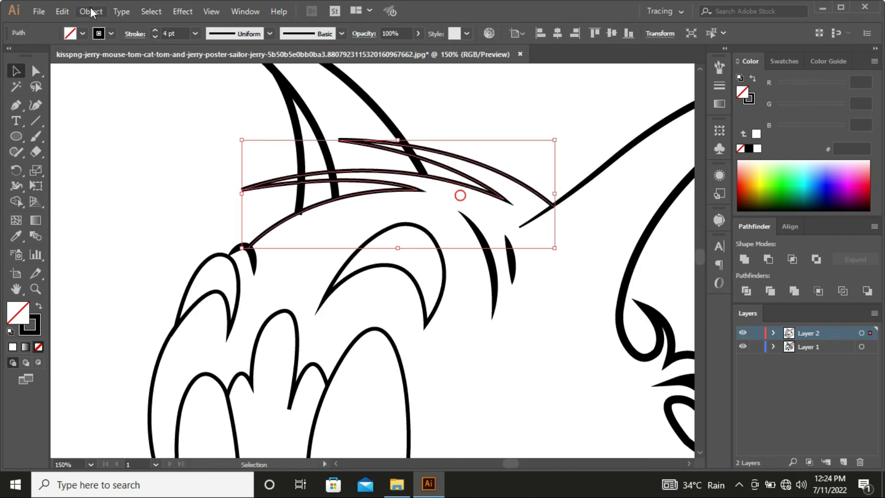
pyautogui.click(154, 31)
pyautogui.click(155, 32)
pyautogui.click(154, 32)
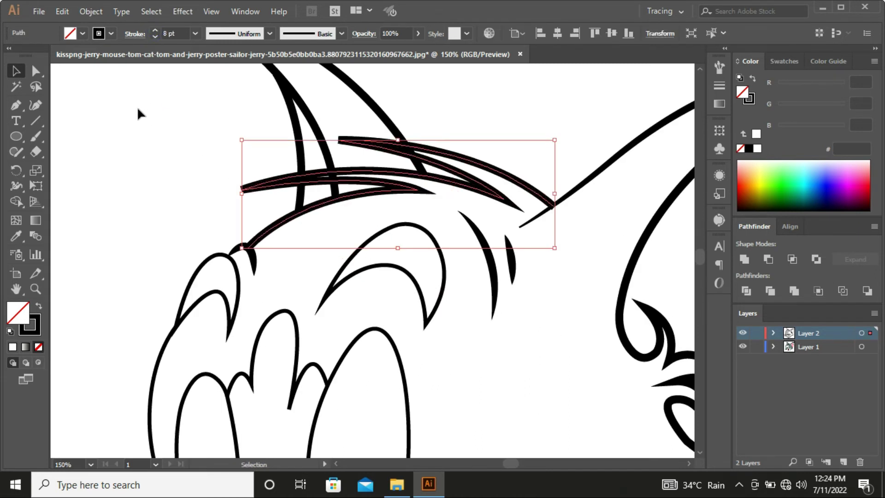
pyautogui.click(149, 154)
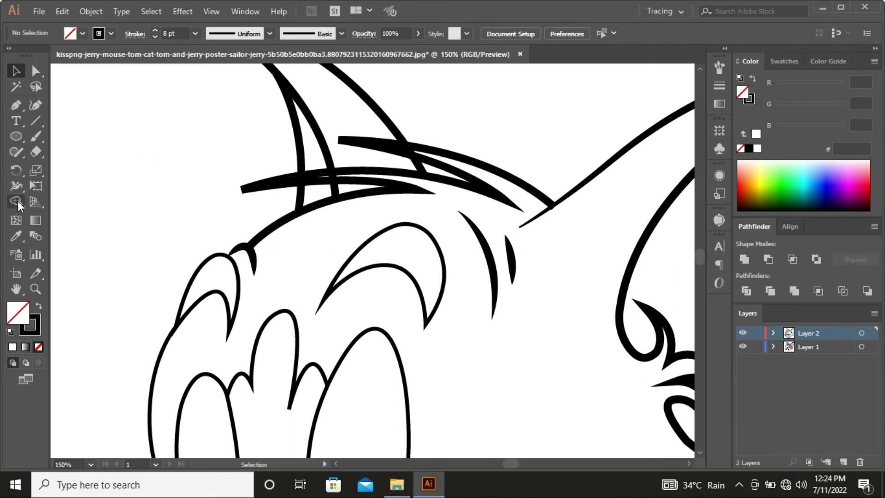
# Taper a forehead whisker stroke toward its end and adjust its end anchor.
pyautogui.keyDown('alt'); pyautogui.scroll(7, 553, 205); pyautogui.keyUp('alt')
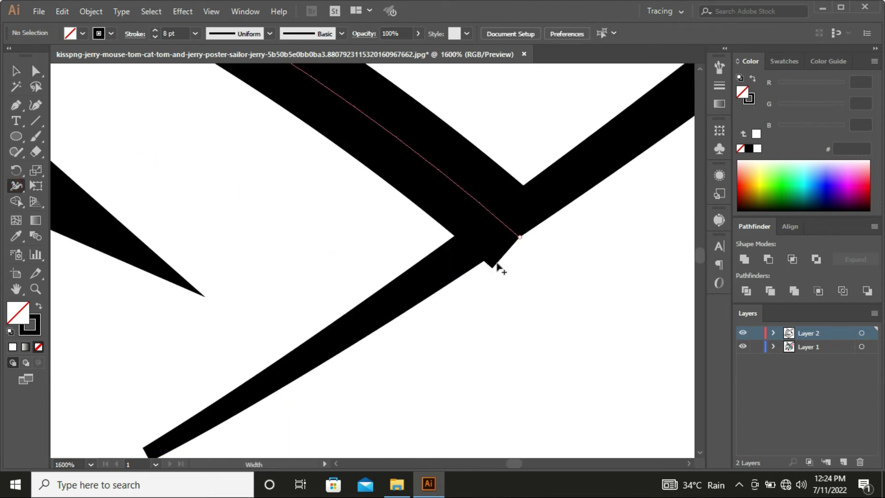
pyautogui.moveTo(520, 238); pyautogui.dragTo(518, 253)
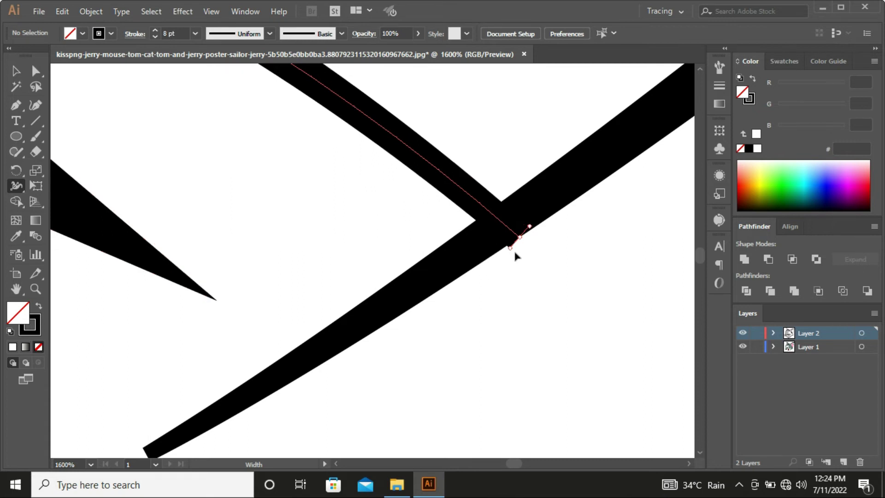
pyautogui.press('a')
pyautogui.click(520, 238)
pyautogui.keyDown('alt'); pyautogui.scroll(-5, 419, 235); pyautogui.keyUp('alt')
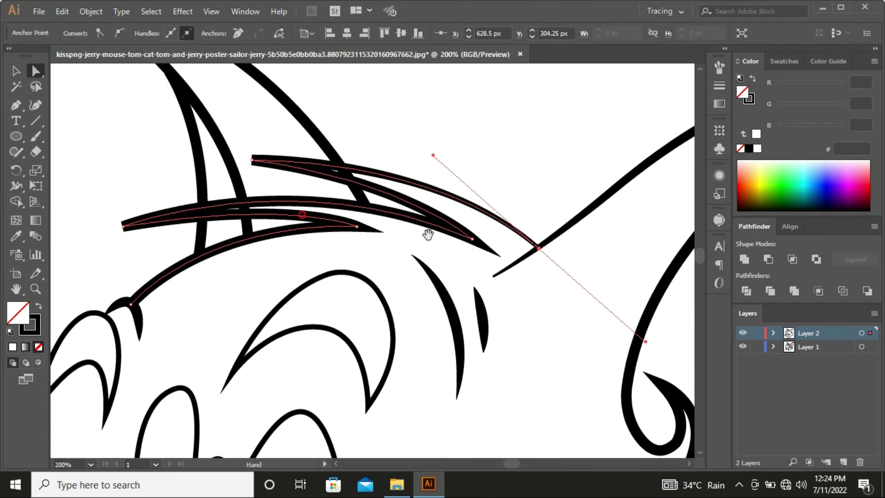
pyautogui.click(241, 281)
pyautogui.keyDown('alt'); pyautogui.scroll(2, 118, 304); pyautogui.keyUp('alt')
pyautogui.keyDown('alt'); pyautogui.scroll(2, 227, 276); pyautogui.keyUp('alt')
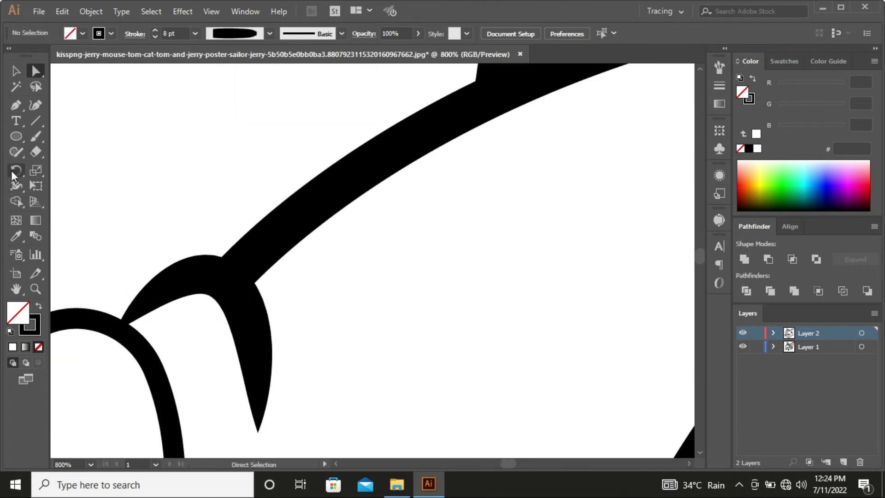
# With the Width tool active, select the small tuft on the head's left edge.
pyautogui.click(16, 185)
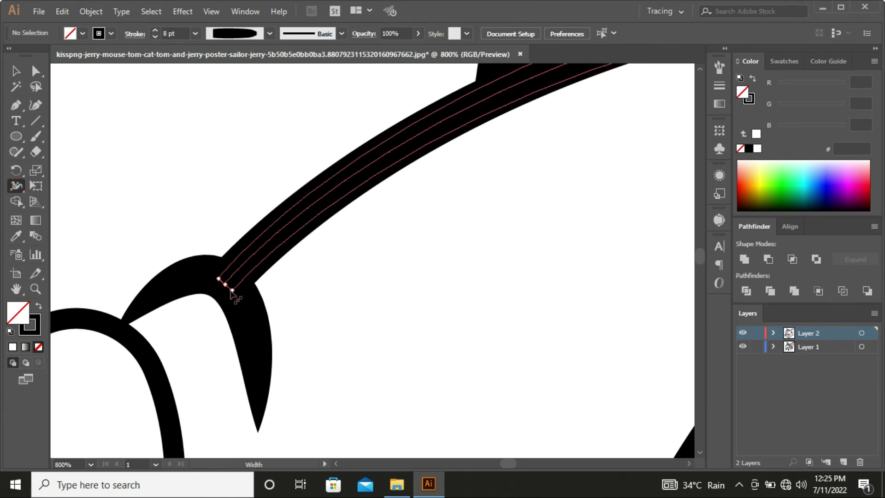
pyautogui.scroll(-3, 241, 302)
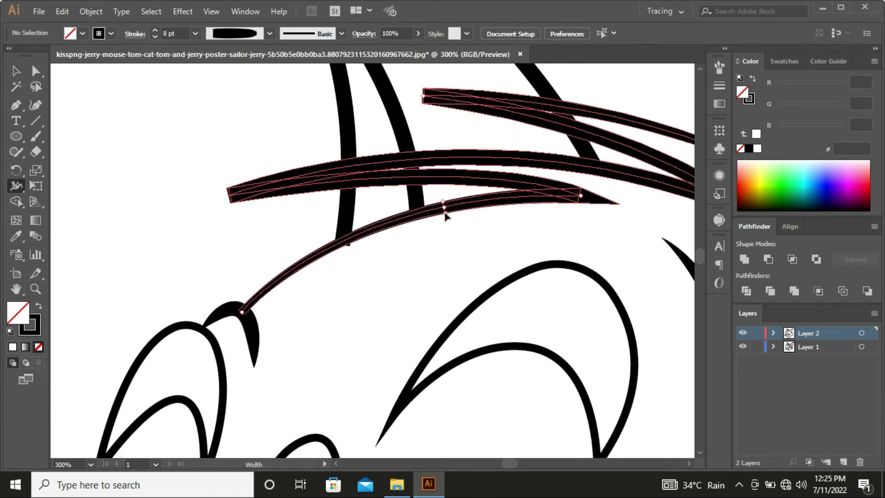
pyautogui.scroll(-1, 449, 215)
pyautogui.hscroll(3, 454, 218)
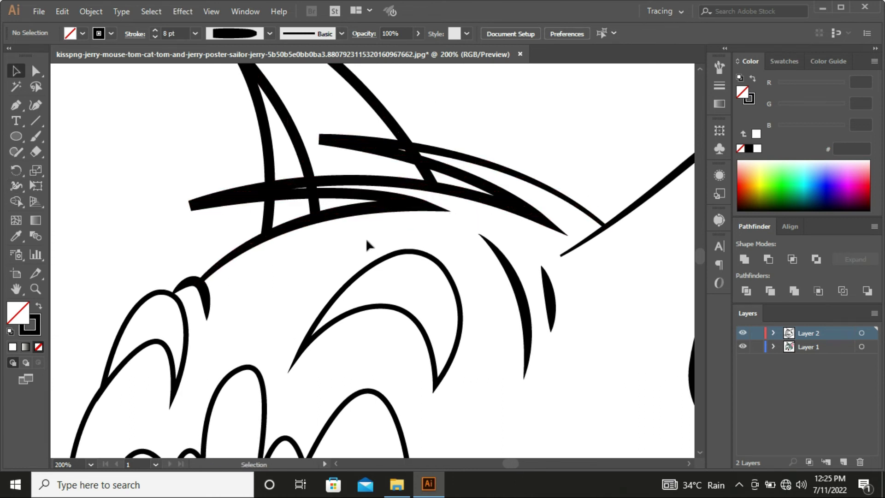
pyautogui.scroll(-2, 377, 263)
pyautogui.click(290, 275)
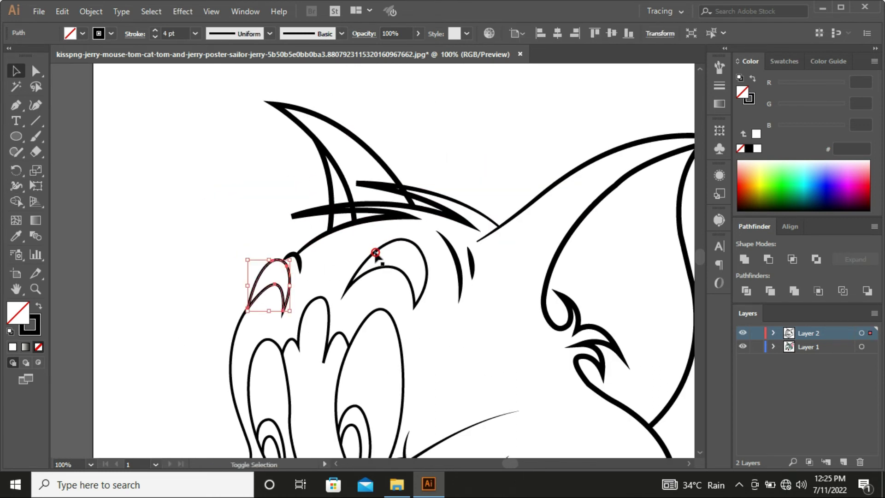
# Fill both eyebrows and the left-edge tuft solid black.
pyautogui.keyDown('shift'); pyautogui.click(375, 252); pyautogui.keyUp('shift')
pyautogui.click(748, 148)
pyautogui.click(175, 258)
pyautogui.moveTo(159, 298); pyautogui.dragTo(203, 231)
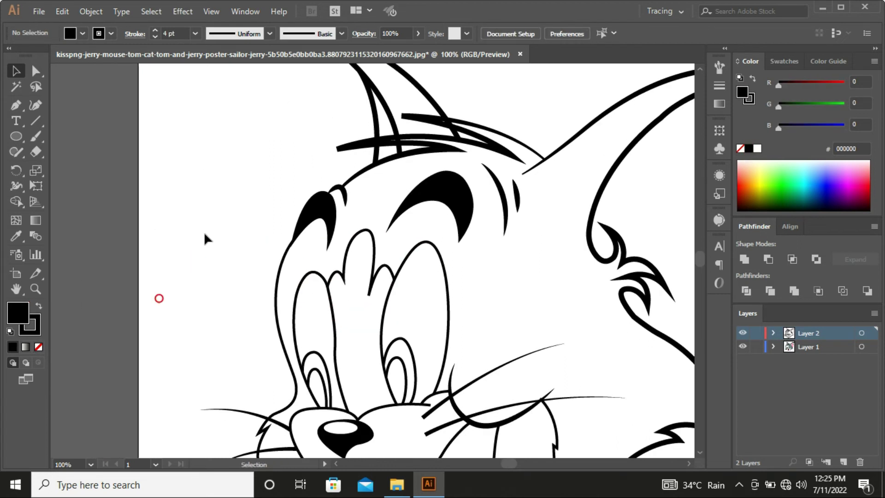
pyautogui.scroll(-2, 204, 232)
pyautogui.moveTo(277, 249); pyautogui.dragTo(479, 298)
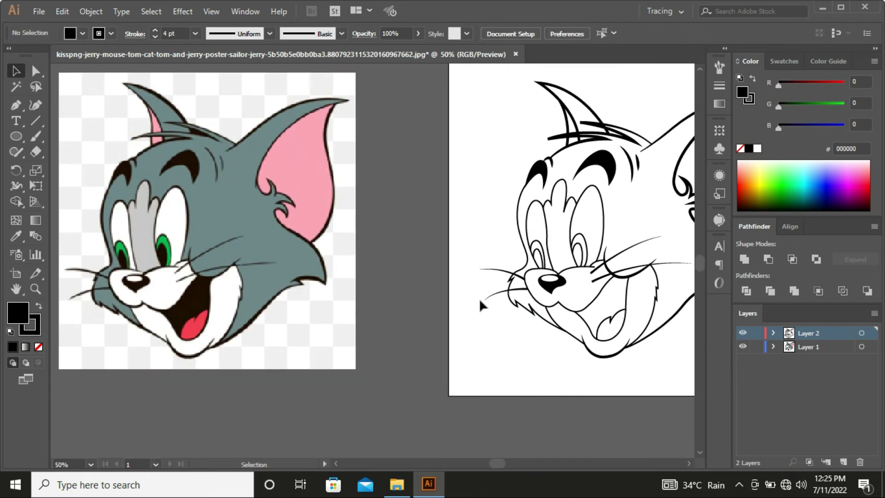
pyautogui.scroll(4, 563, 263)
# Taper the muzzle outline toward its end with the Width tool.
pyautogui.click(564, 263)
pyautogui.moveTo(563, 263); pyautogui.dragTo(476, 260)
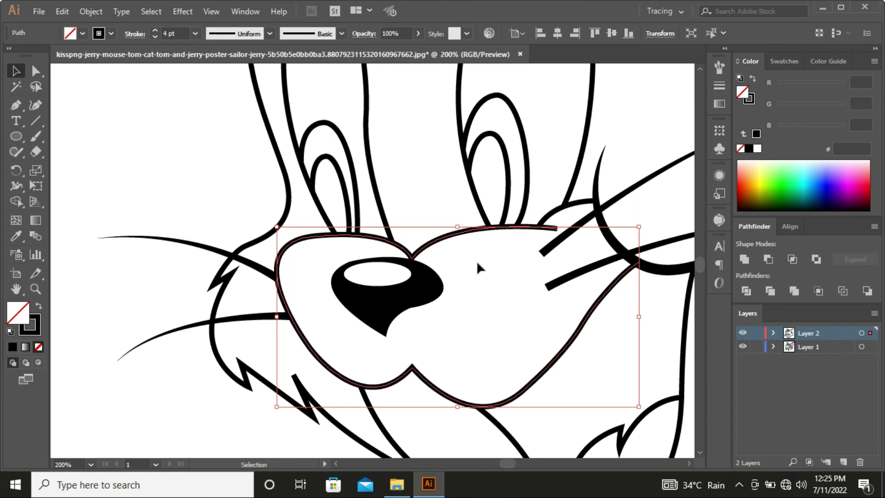
pyautogui.click(17, 186)
pyautogui.scroll(2, 555, 227)
pyautogui.moveTo(552, 276); pyautogui.dragTo(551, 267)
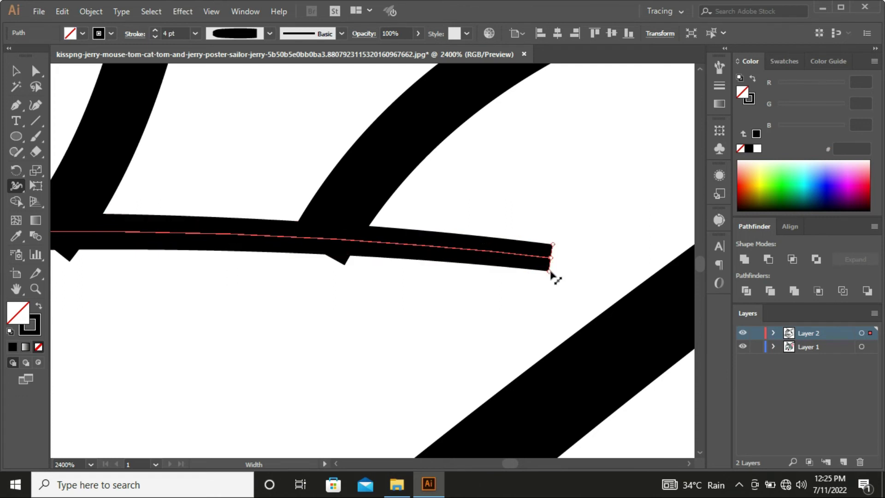
pyautogui.scroll(-4, 314, 308)
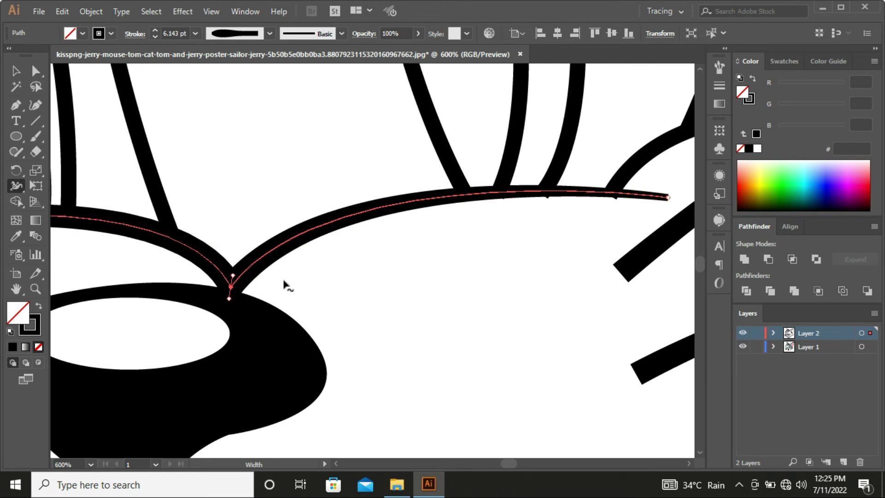
pyautogui.press('v')
pyautogui.click(432, 285)
# Move the junction anchor onto the neighbouring line junction so the strands join cleanly.
pyautogui.scroll(-4, 405, 272)
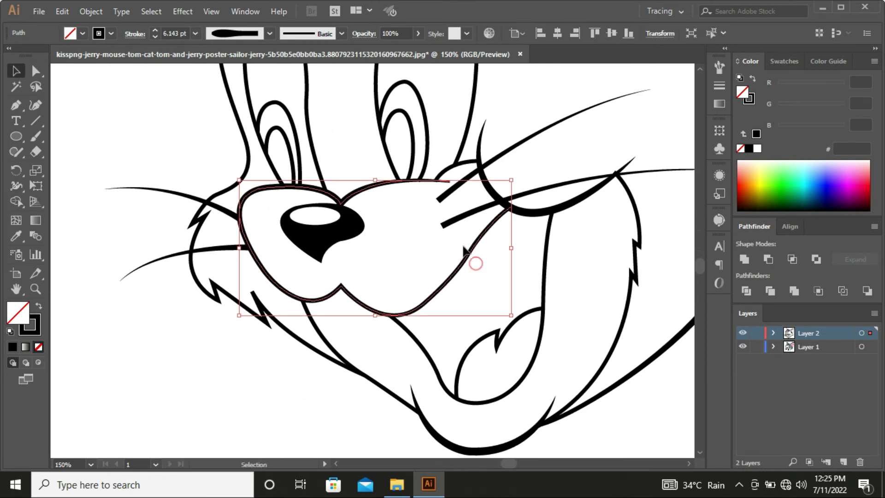
pyautogui.scroll(5, 475, 258)
pyautogui.scroll(-4, 358, 277)
pyautogui.scroll(5, 354, 291)
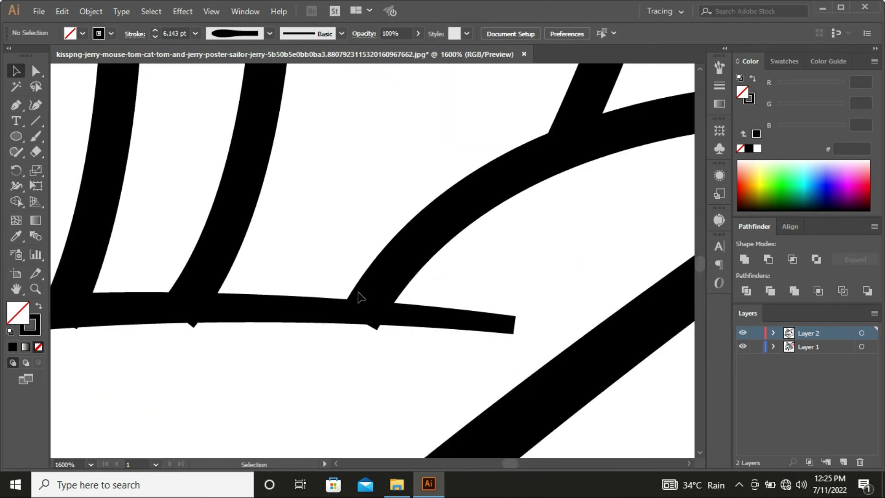
pyautogui.press('a')
pyautogui.click(361, 316)
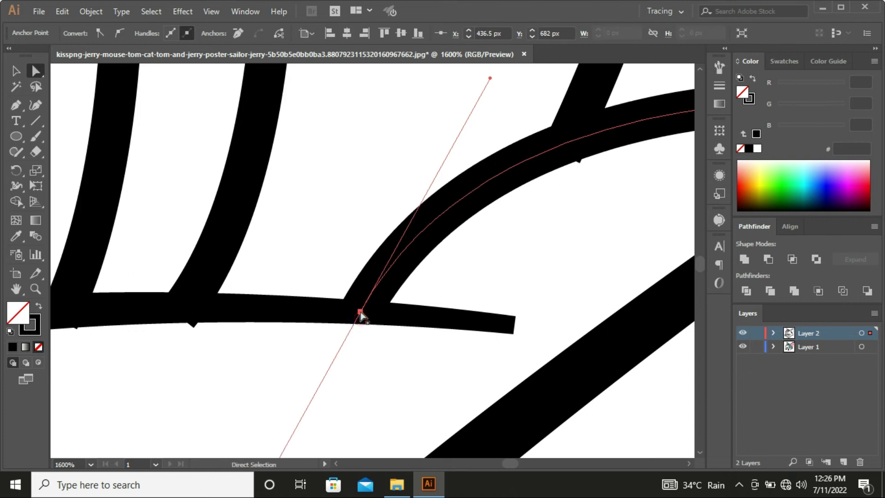
pyautogui.moveTo(361, 318); pyautogui.dragTo(428, 318)
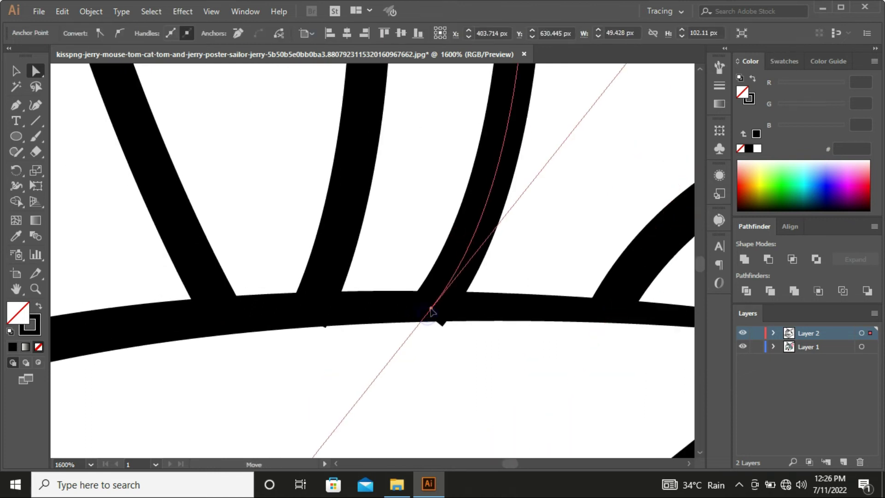
pyautogui.click(415, 279)
pyautogui.click(405, 326)
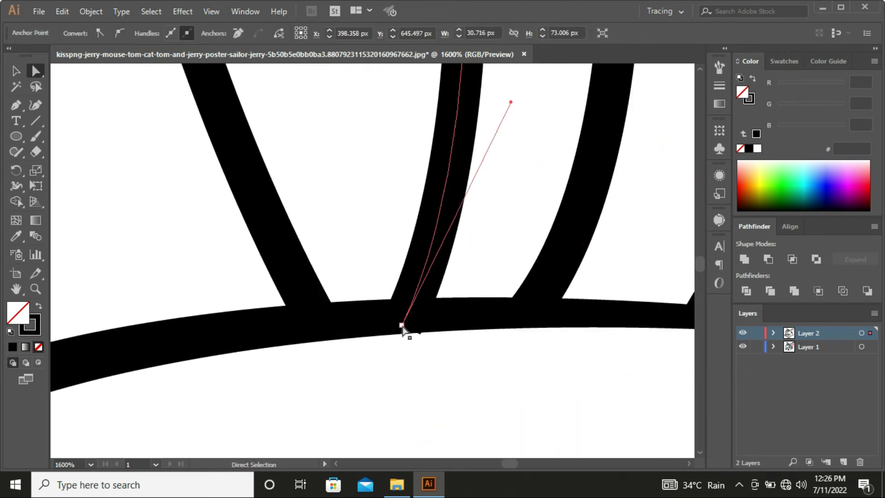
pyautogui.click(331, 337)
pyautogui.scroll(-5, 330, 336)
pyautogui.scroll(-3, 330, 336)
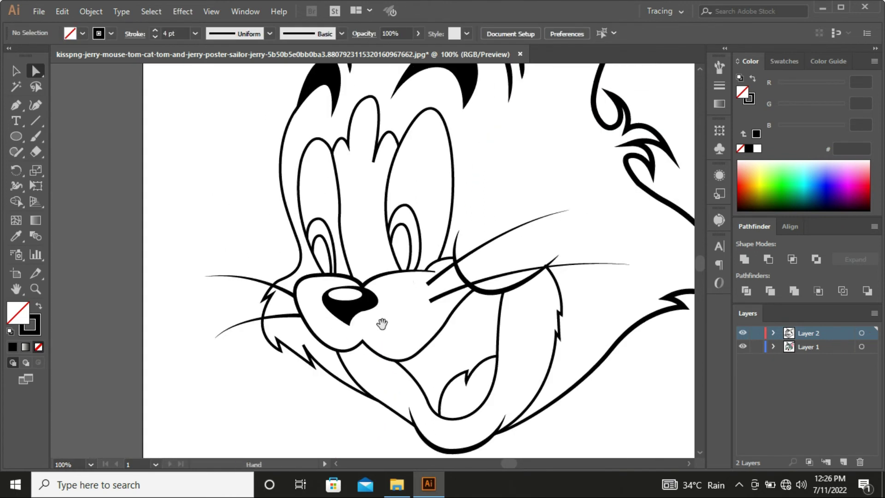
pyautogui.scroll(-3, 480, 358)
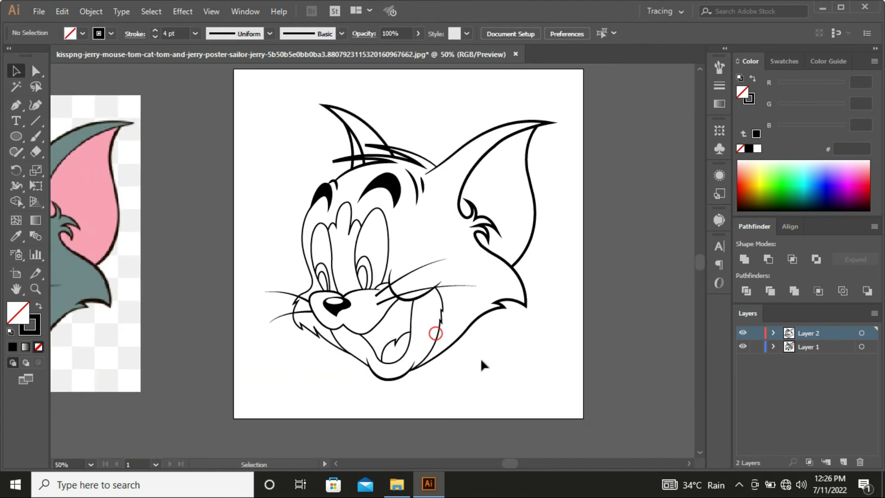
pyautogui.scroll(-1, 558, 411)
# Place a duplicate of the cat line art beside the artboard.
pyautogui.press('v')
pyautogui.click(335, 172)
pyautogui.moveTo(310, 290); pyautogui.dragTo(547, 290)
pyautogui.click(469, 387)
# Expand the line art on the artboard into filled shapes via Object > Expand.
pyautogui.moveTo(237, 147); pyautogui.dragTo(313, 208)
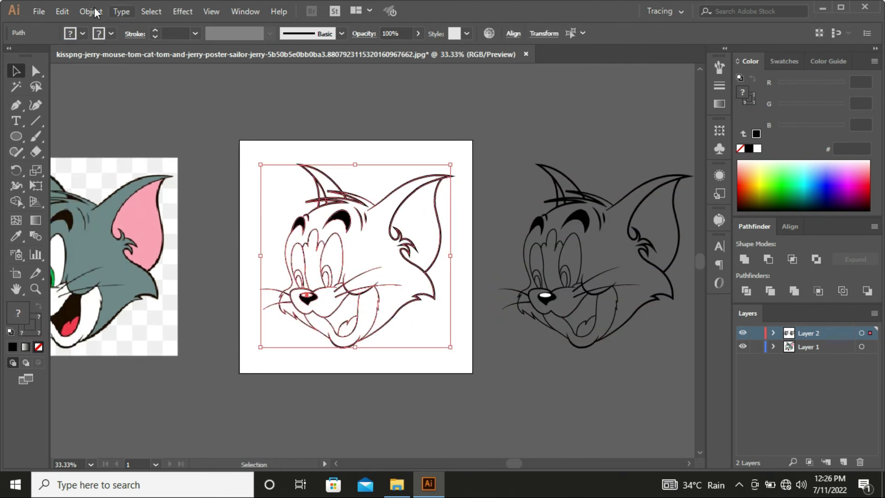
pyautogui.click(91, 11)
pyautogui.click(146, 132)
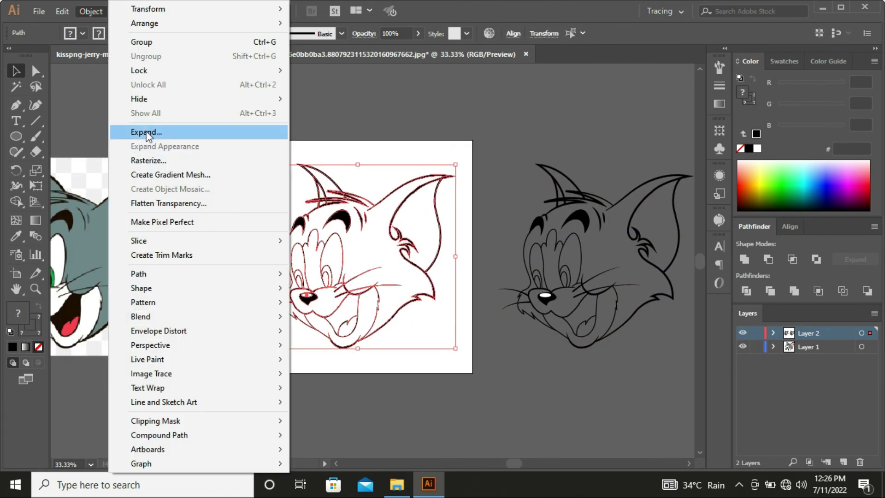
pyautogui.click(411, 312)
pyautogui.click(520, 378)
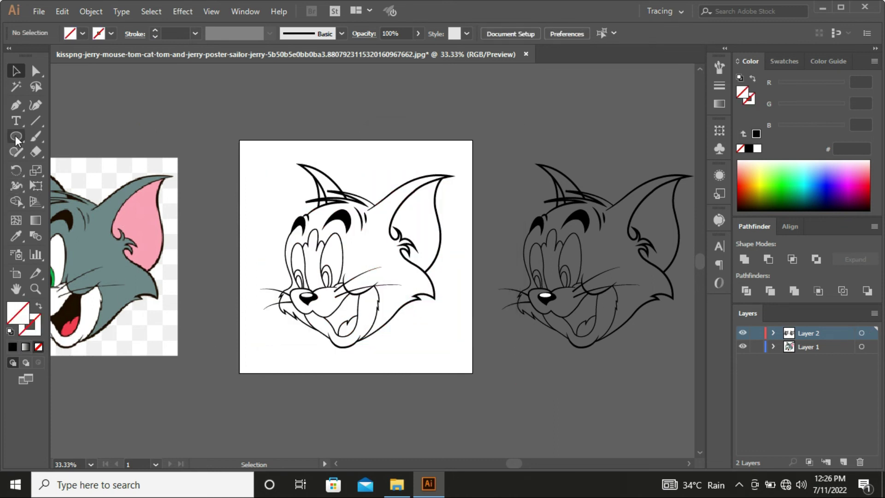
# Draw a rectangle covering the whole cat drawing.
pyautogui.moveTo(16, 140); pyautogui.dragTo(65, 133)
pyautogui.moveTo(260, 147); pyautogui.dragTo(466, 357)
pyautogui.moveTo(260, 251); pyautogui.dragTo(253, 251)
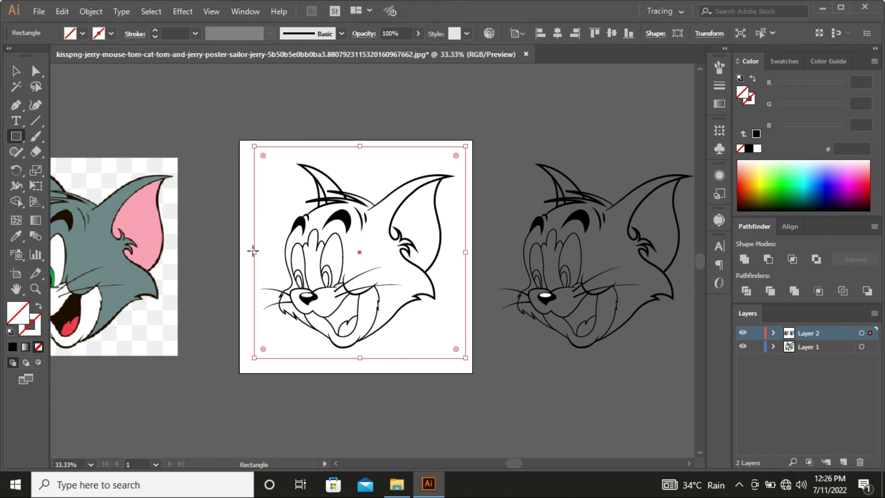
pyautogui.hscroll(-2, 267, 331)
# Fill the rectangle with Tom's grey from the reference and send it to the back.
pyautogui.press('i')
pyautogui.click(201, 230)
pyautogui.hscroll(1, 372, 336)
pyautogui.rightClick(442, 332)
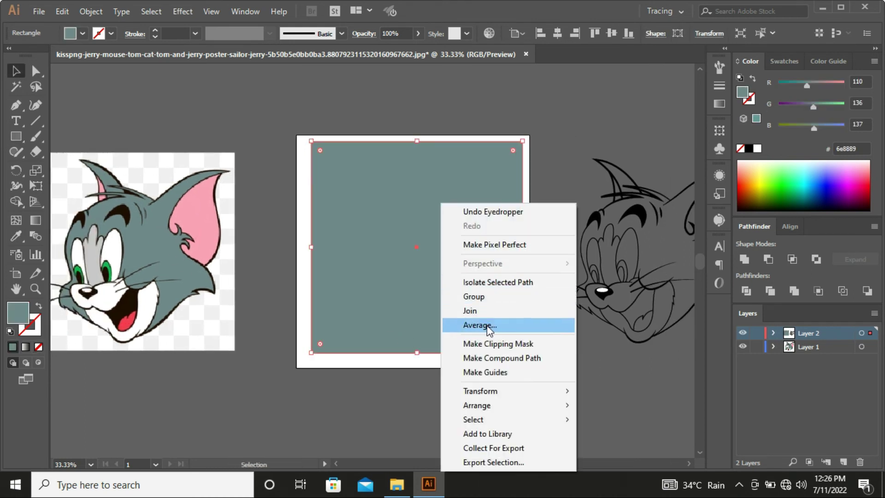
pyautogui.click(603, 448)
pyautogui.click(530, 415)
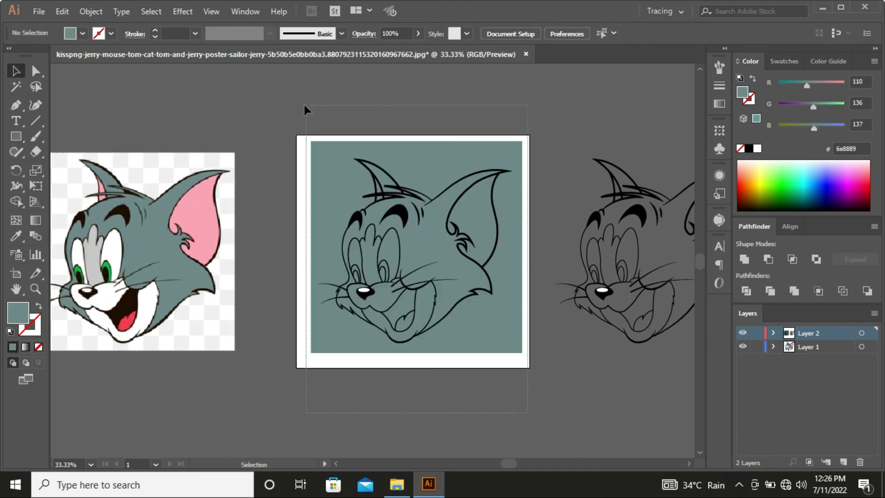
# Divide the rectangle with the line art, ungroup, and delete the outer grey piece.
pyautogui.moveTo(306, 109); pyautogui.dragTo(305, 108)
pyautogui.click(746, 290)
pyautogui.click(414, 412)
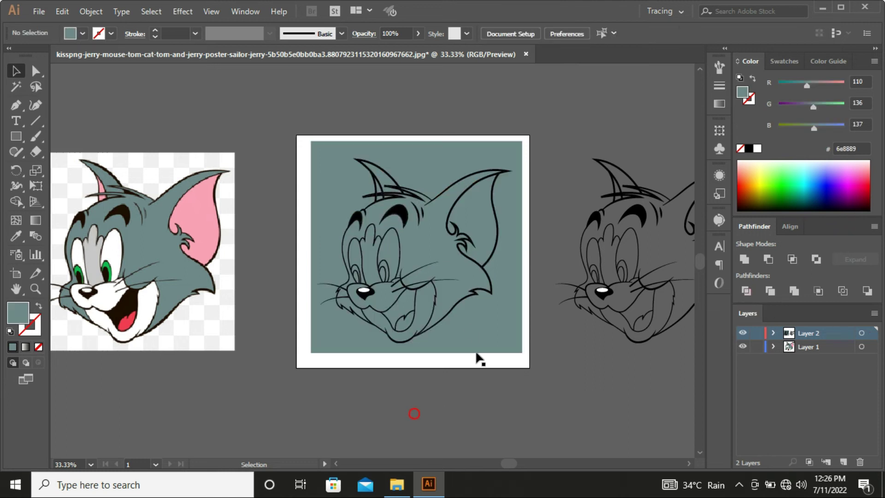
pyautogui.rightClick(471, 315)
pyautogui.click(499, 205)
pyautogui.moveTo(492, 329)
pyautogui.mouseDown()
pyautogui.moveTo(324, 392)
pyautogui.moveTo(376, 395)
pyautogui.mouseUp()
pyautogui.press('Delete')
# Fill both of Tom's eyes with white.
pyautogui.press('i')
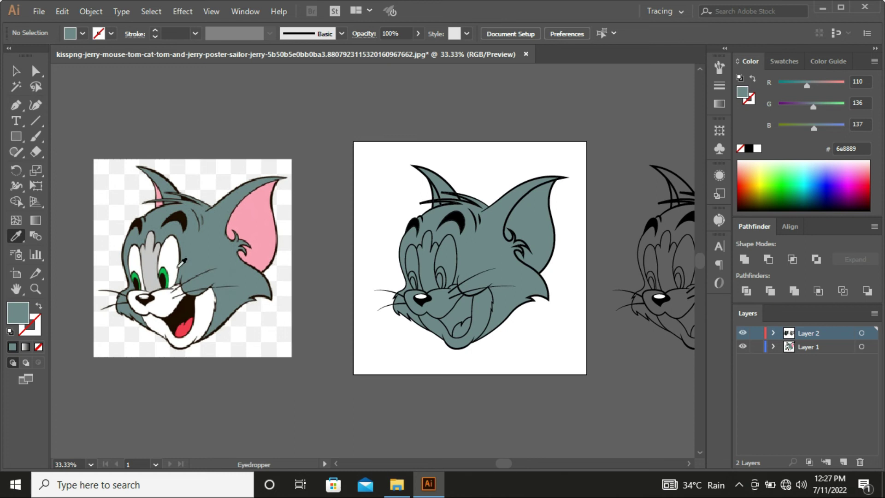
pyautogui.click(169, 255)
pyautogui.click(446, 255)
pyautogui.click(410, 257)
# Fill the inner ear regions with pink sampled from the reference ear.
pyautogui.click(259, 260)
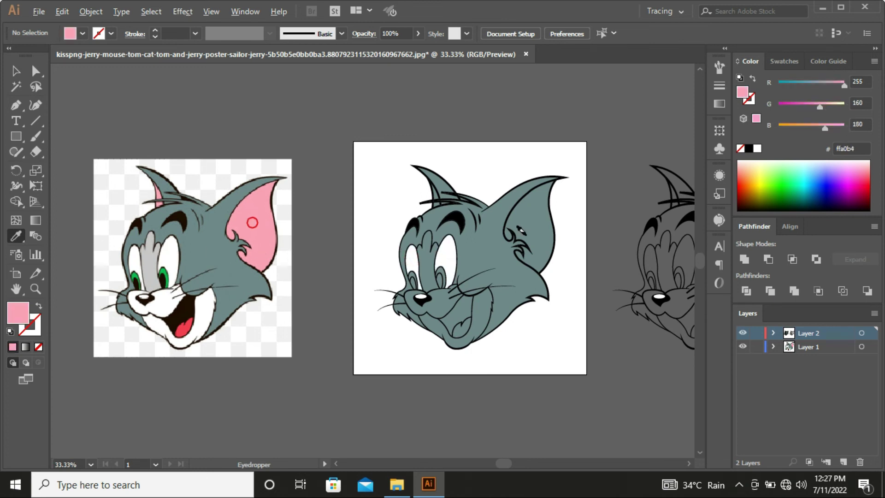
pyautogui.click(532, 235)
pyautogui.scroll(5, 440, 195)
pyautogui.click(401, 186)
pyautogui.scroll(-5, 400, 186)
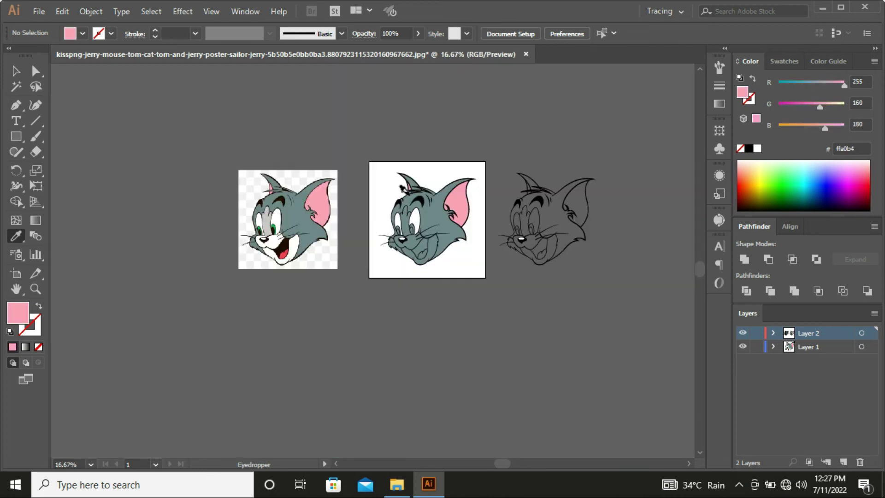
pyautogui.scroll(2, 402, 179)
pyautogui.scroll(5, 408, 185)
pyautogui.click(414, 171)
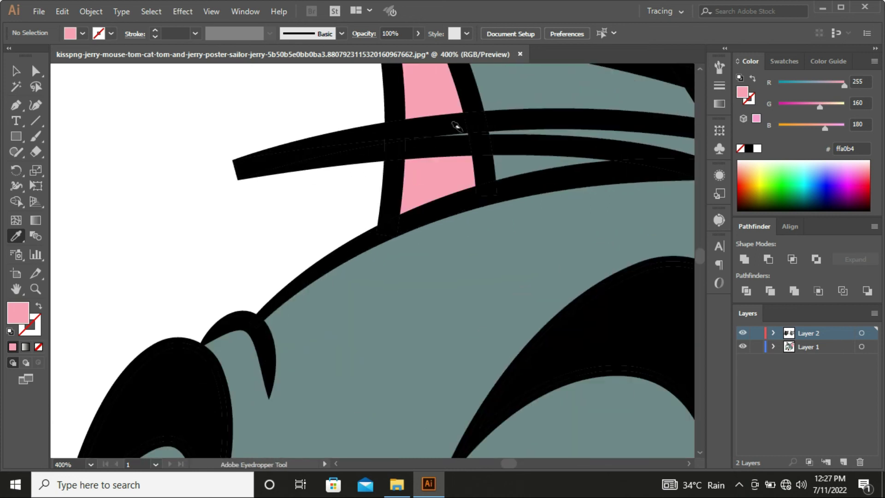
pyautogui.scroll(-8, 457, 184)
pyautogui.scroll(1, 461, 207)
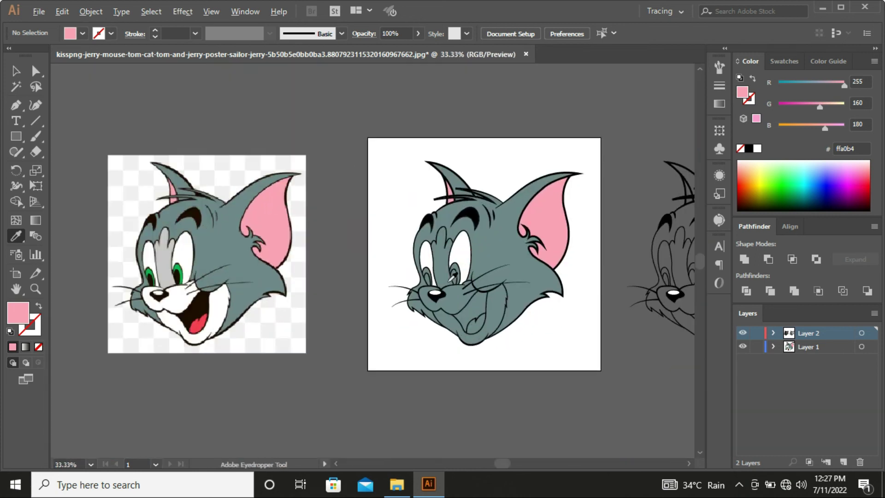
# Fill the muzzle and teeth white and the inside of the mouth black.
pyautogui.click(468, 238)
pyautogui.click(502, 290)
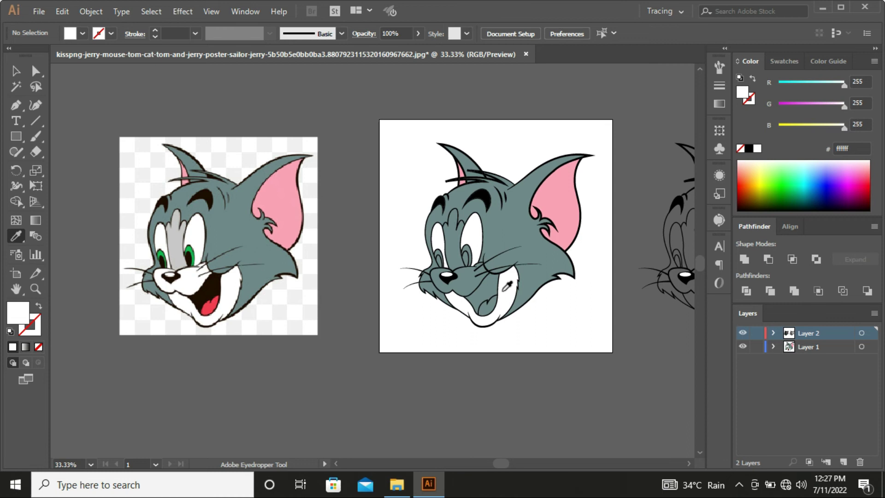
pyautogui.click(487, 194)
pyautogui.click(485, 289)
# Sample the tongue red, eye green, black and white colours from the reference.
pyautogui.click(206, 309)
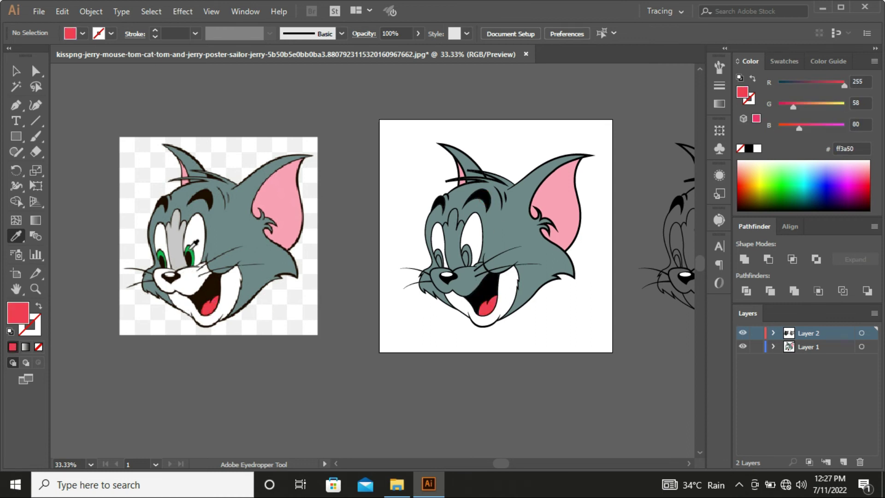
pyautogui.click(192, 245)
pyautogui.scroll(4, 429, 251)
pyautogui.click(607, 338)
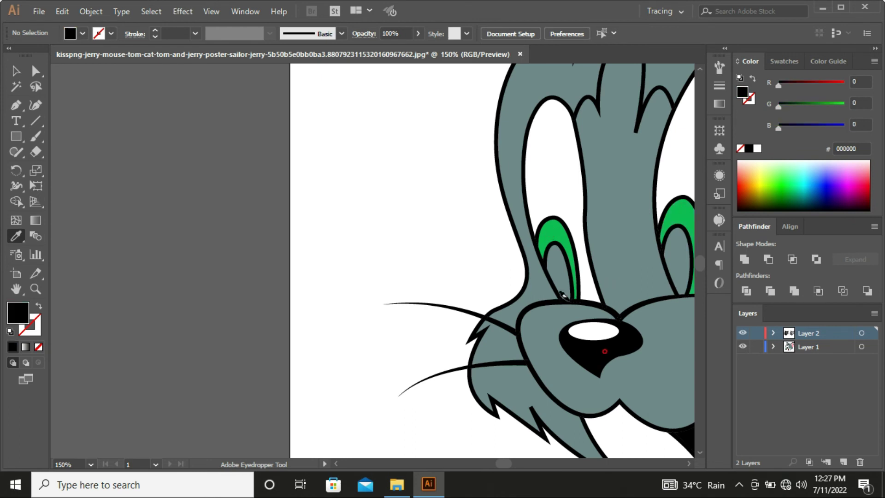
pyautogui.scroll(-2, 413, 304)
pyautogui.scroll(-1, 413, 305)
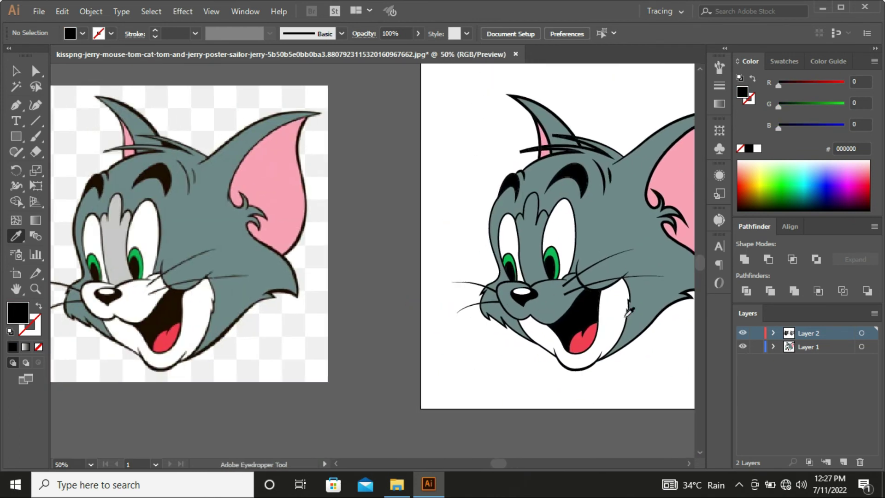
pyautogui.click(527, 297)
pyautogui.scroll(-1, 493, 350)
pyautogui.moveTo(503, 348); pyautogui.dragTo(418, 351)
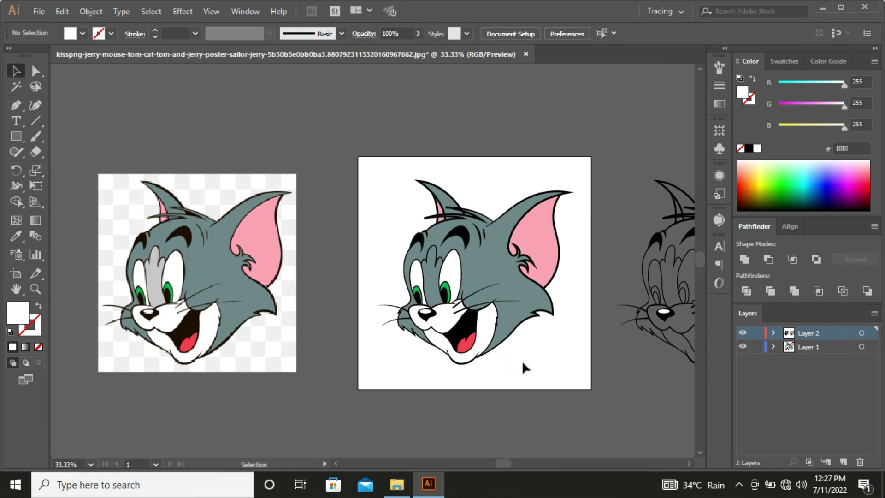
# Colour Tom's forehead patch with the pink ear colour.
pyautogui.press('i')
pyautogui.click(535, 238)
pyautogui.keyDown('alt'); pyautogui.click(435, 260); pyautogui.keyUp('alt')
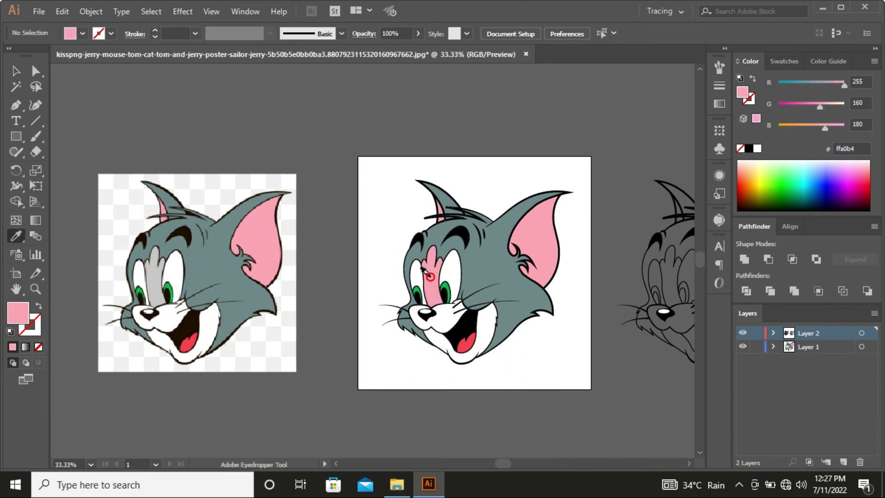
pyautogui.press('v')
pyautogui.moveTo(528, 358); pyautogui.dragTo(520, 359)
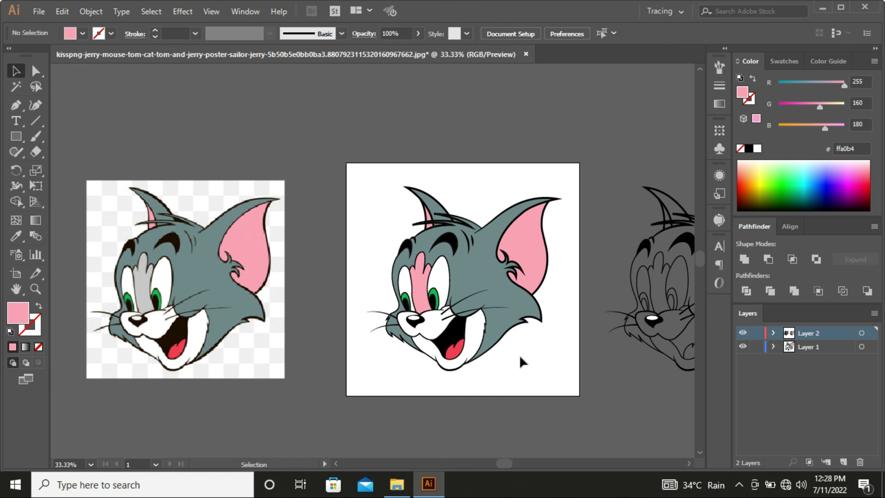
pyautogui.scroll(-1, 519, 355)
# Centre the coloured Tom group horizontally and vertically on the artboard.
pyautogui.moveTo(461, 360); pyautogui.dragTo(367, 359)
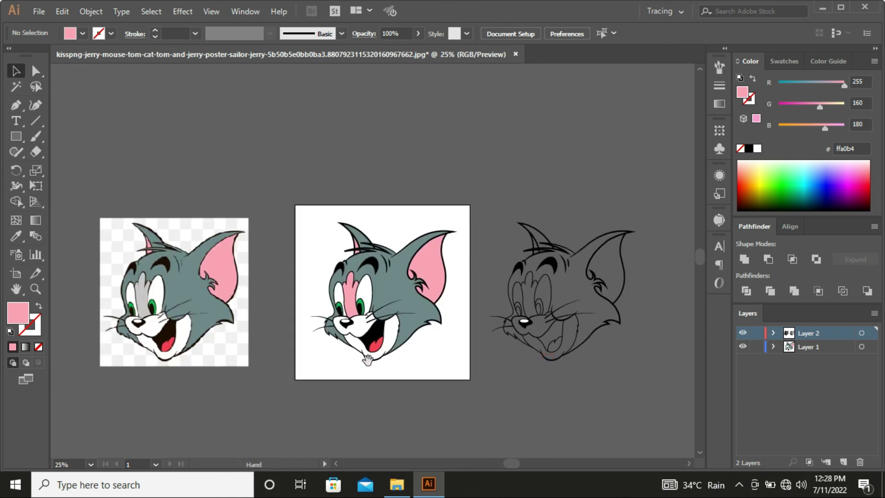
pyautogui.click(307, 212)
pyautogui.moveTo(484, 205); pyautogui.dragTo(643, 394)
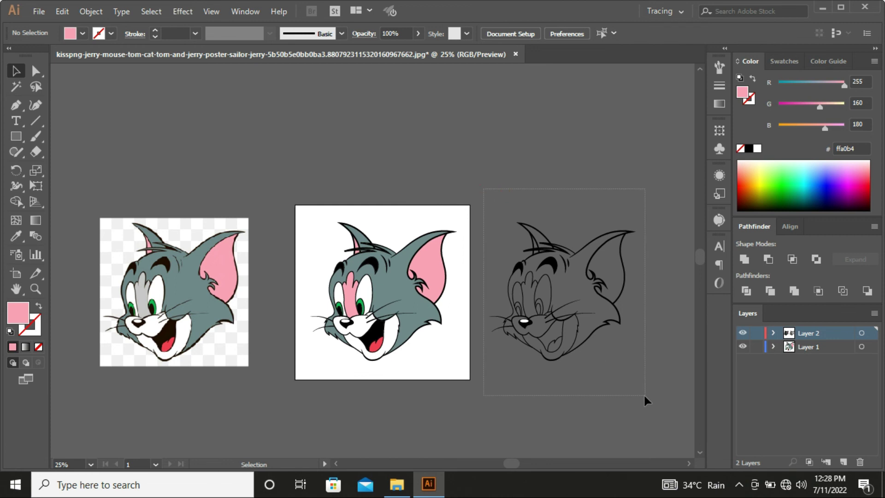
pyautogui.click(520, 397)
pyautogui.moveTo(383, 299); pyautogui.dragTo(413, 324)
pyautogui.click(413, 324)
pyautogui.click(557, 33)
pyautogui.click(606, 34)
pyautogui.click(451, 178)
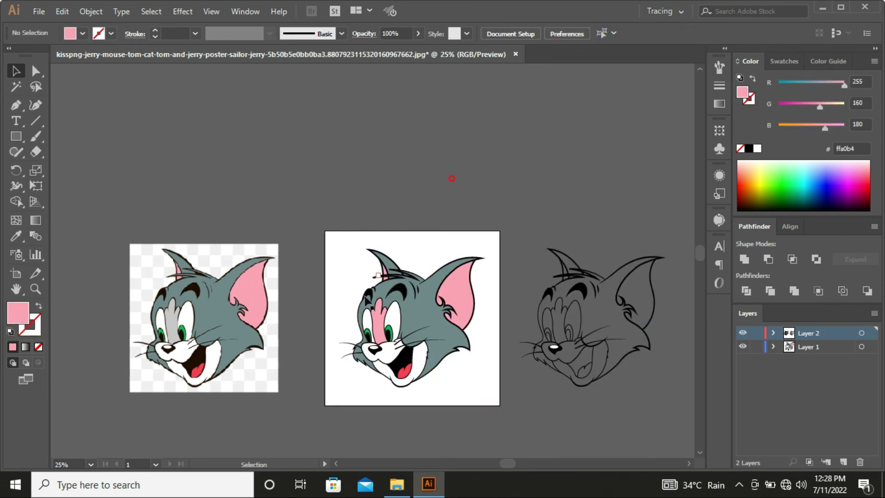
# Draw a rectangle over the whole artboard and send it behind the cat.
pyautogui.press('m')
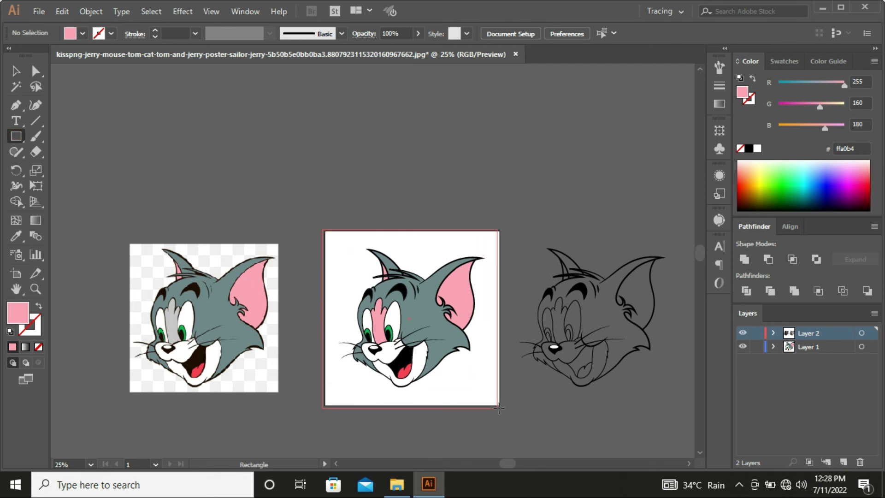
pyautogui.moveTo(322, 229); pyautogui.dragTo(502, 406)
pyautogui.press('v')
pyautogui.click(476, 191)
pyautogui.rightClick(348, 269)
pyautogui.click(521, 248)
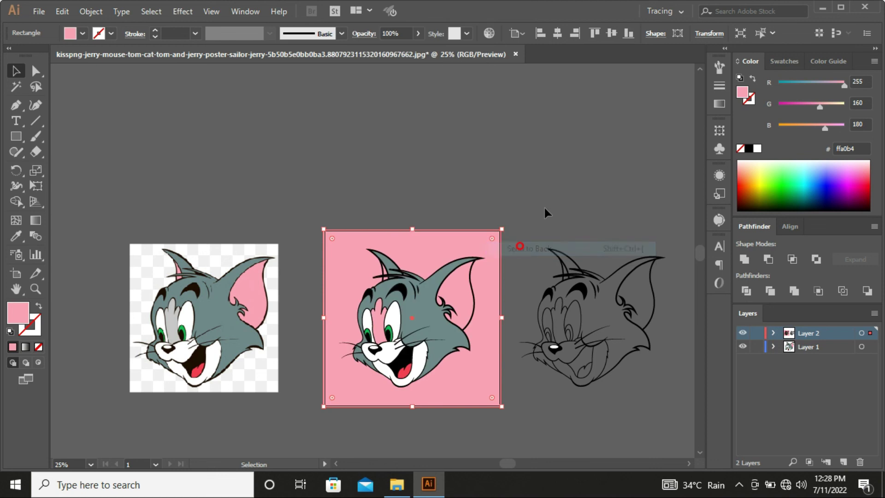
# Give the background rectangle a radial gradient with the dark stop at 50% opacity.
pyautogui.click(32, 220)
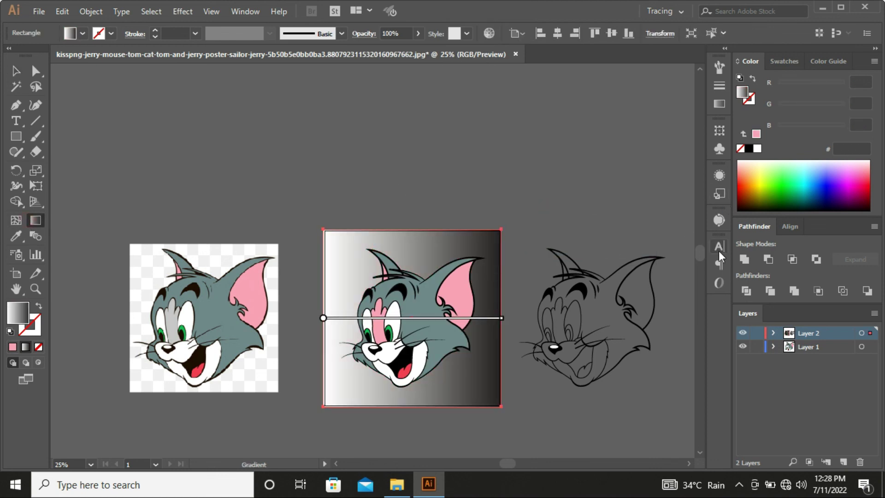
pyautogui.click(719, 103)
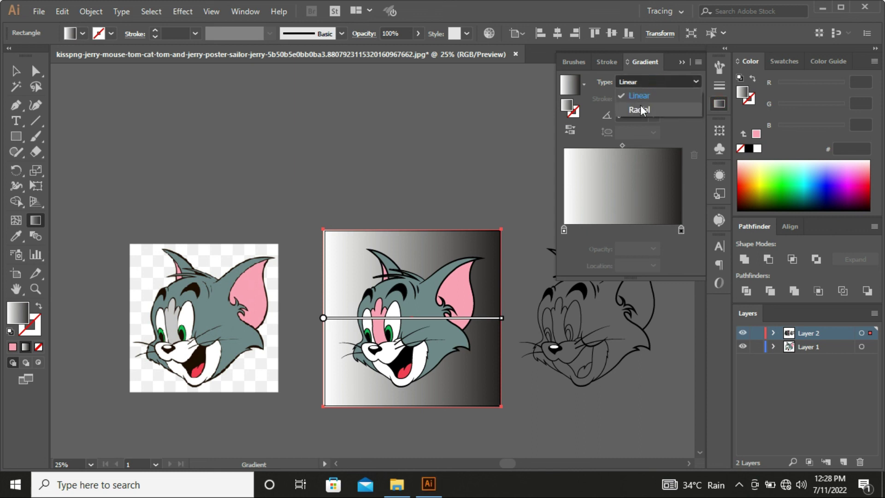
pyautogui.click(640, 106)
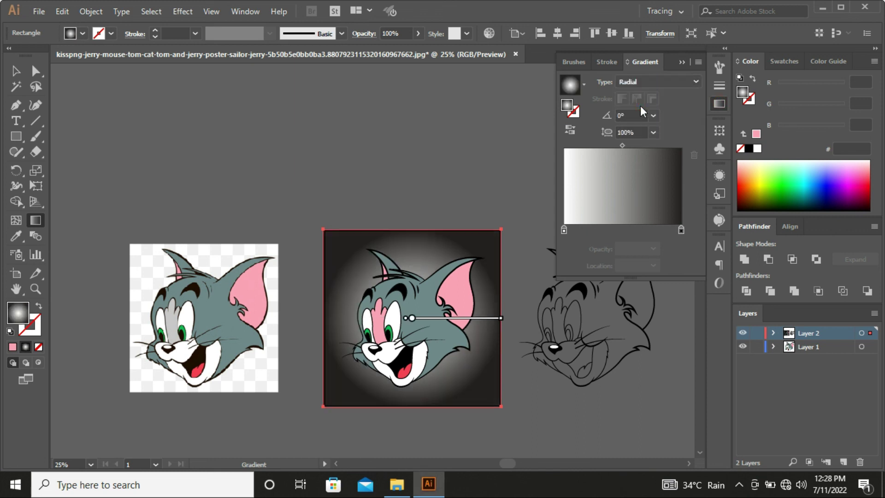
pyautogui.click(680, 229)
pyautogui.click(654, 249)
pyautogui.click(668, 334)
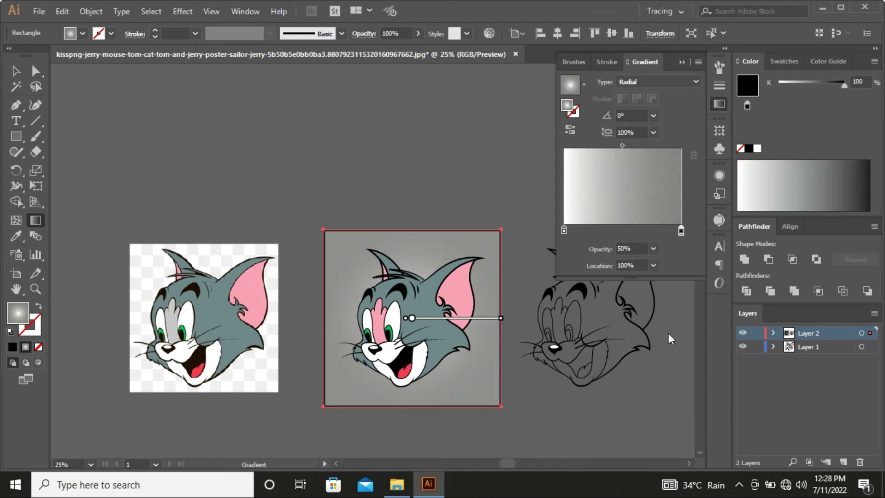
# Scale the Tom head group down slightly about its centre.
pyautogui.press('v')
pyautogui.click(421, 178)
pyautogui.hotkey('ctrl', '+')
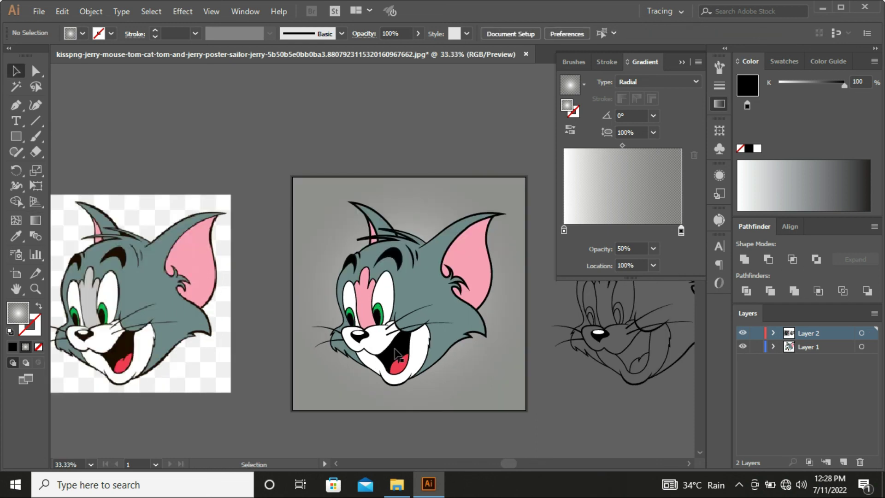
pyautogui.click(420, 299)
pyautogui.moveTo(416, 387); pyautogui.dragTo(416, 368)
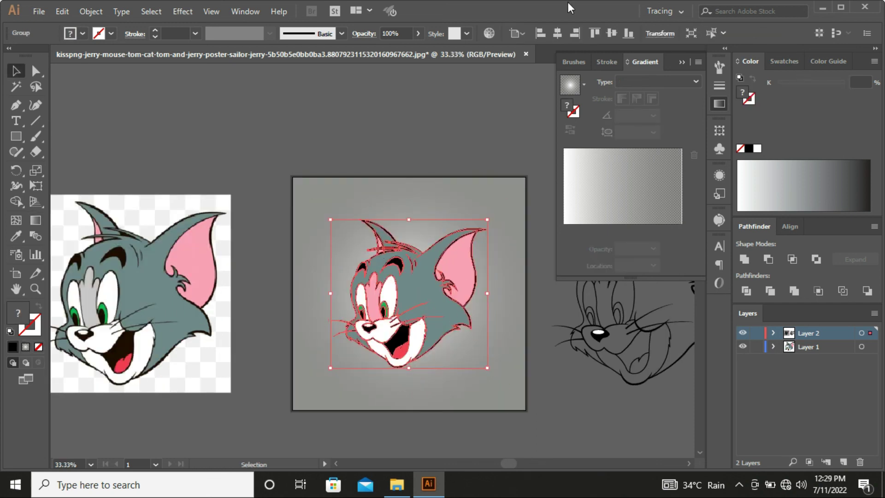
# Paste a copy of the Tom head group in back and scale it up past the artboard edges.
pyautogui.press('a')
pyautogui.press('v')
pyautogui.moveTo(487, 293); pyautogui.dragTo(557, 295)
pyautogui.rightClick(418, 254)
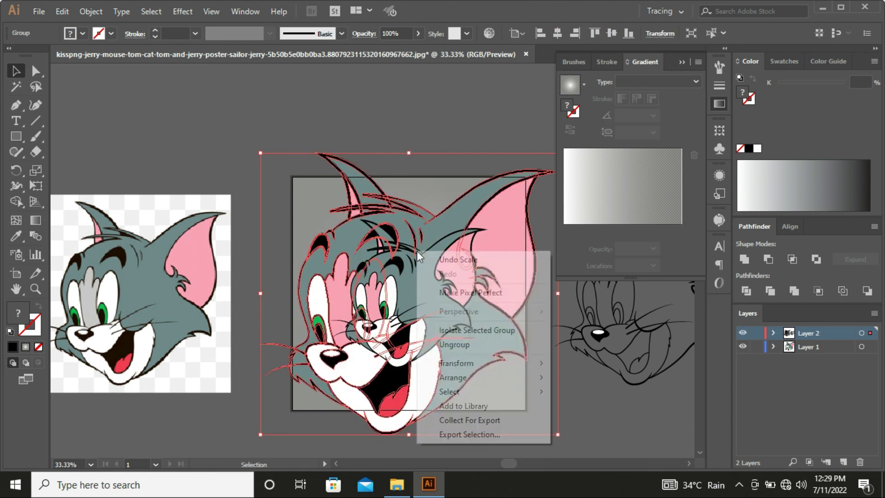
pyautogui.click(314, 439)
# Lower the enlarged copy's opacity in the Control bar to fade it.
pyautogui.click(351, 230)
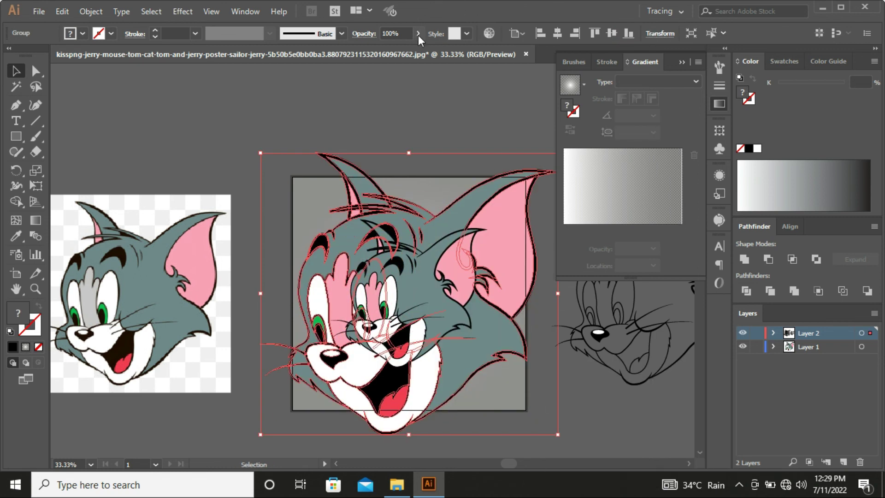
pyautogui.click(409, 33)
pyautogui.click(437, 86)
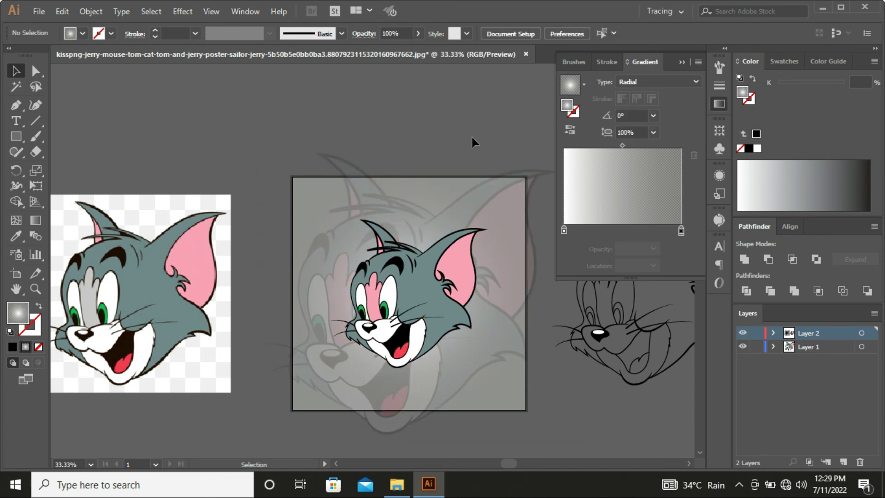
pyautogui.scroll(-1, 470, 152)
pyautogui.click(406, 277)
pyautogui.click(397, 33)
# Set the background copy to 8% opacity, fit the artboard in the window and close the Gradient panel.
pyautogui.write('8')
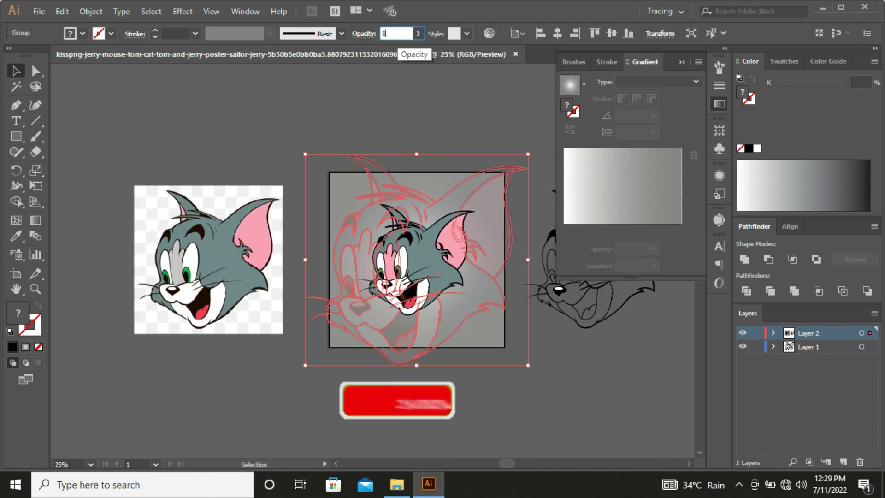
pyautogui.click(441, 109)
pyautogui.scroll(2, 399, 340)
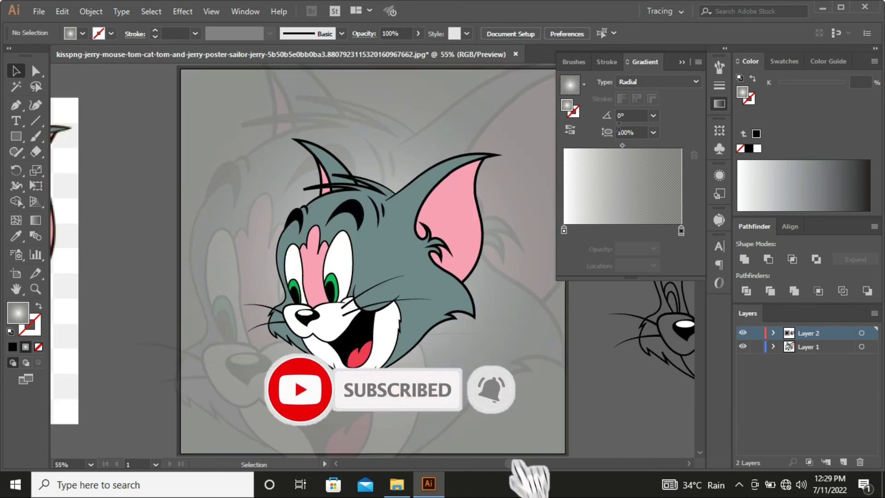
pyautogui.hotkey('ctrl', '0')
pyautogui.click(681, 62)
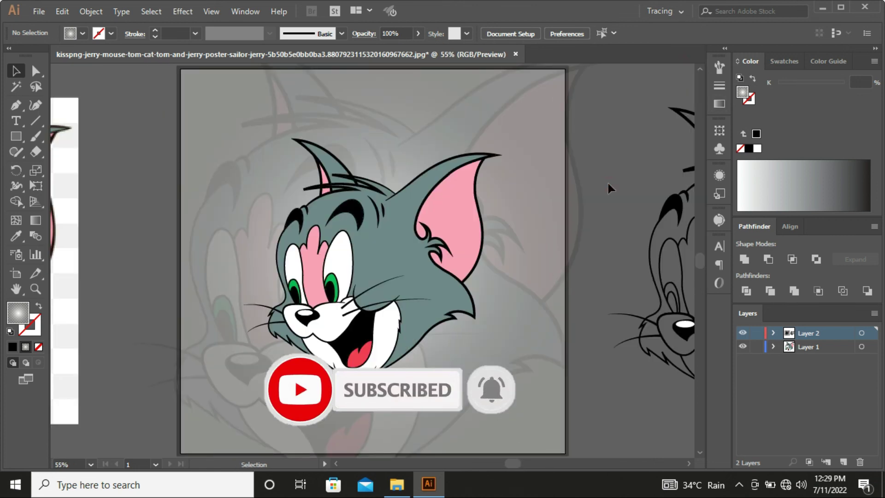